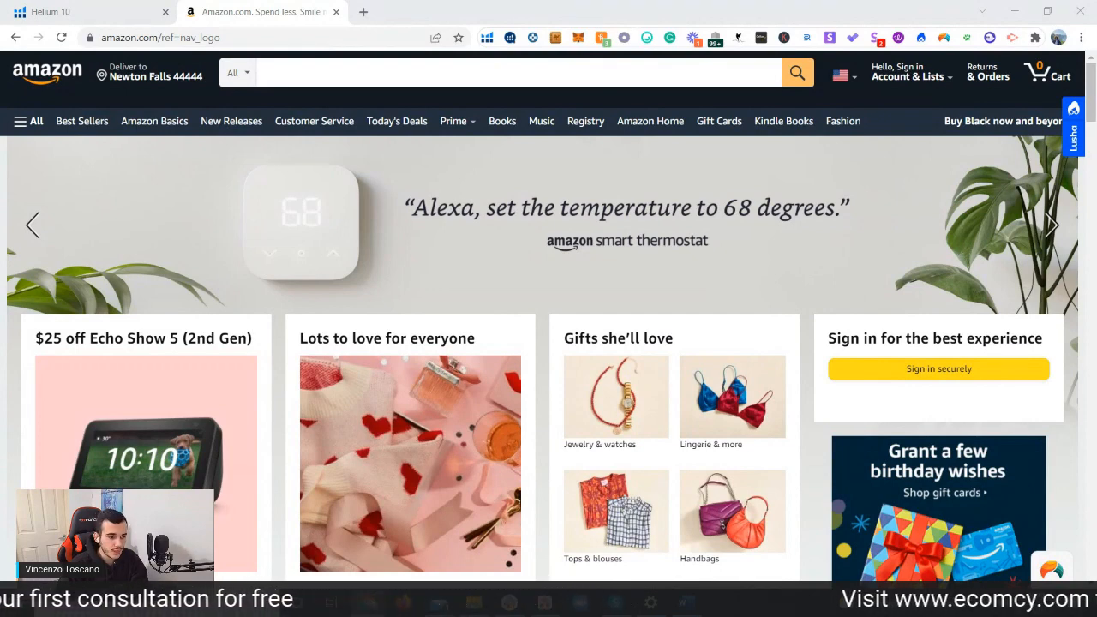
Step: Search Amazon for "baby carrier"
{"action": "left_click", "coordinate": [339, 72]}
{"action": "type", "text": "baby ca"}
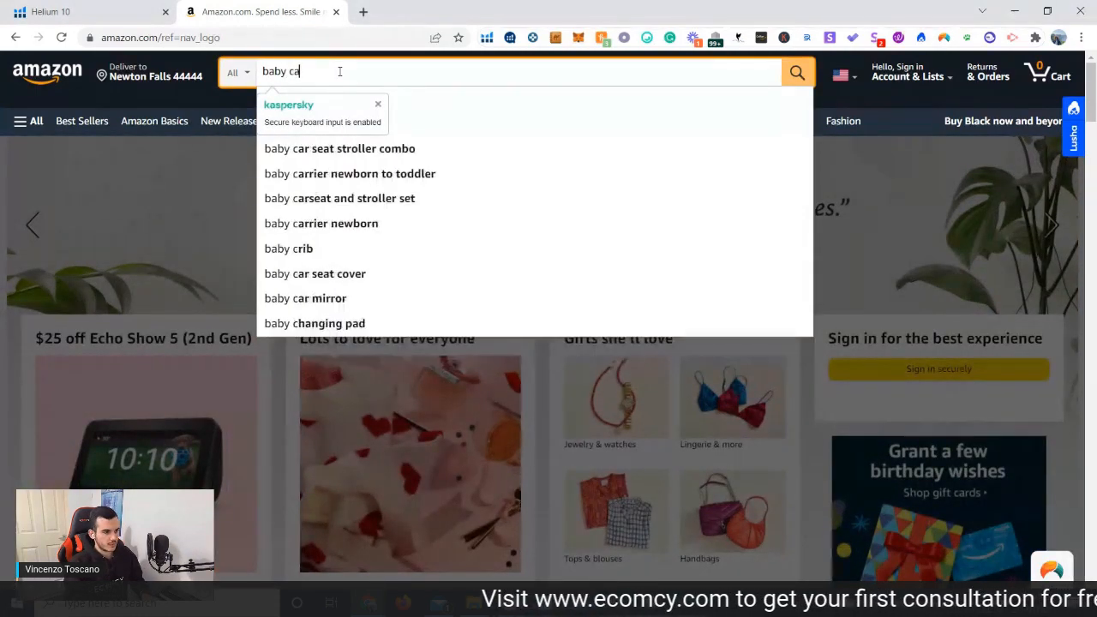
{"action": "type", "text": "rrier"}
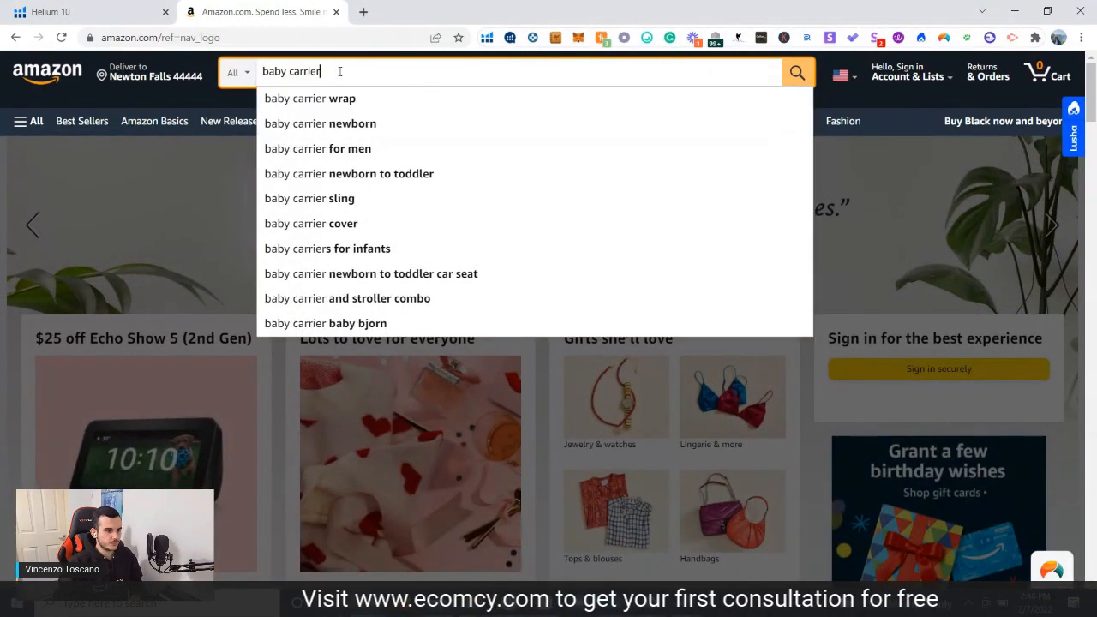
{"action": "key", "text": "Return"}
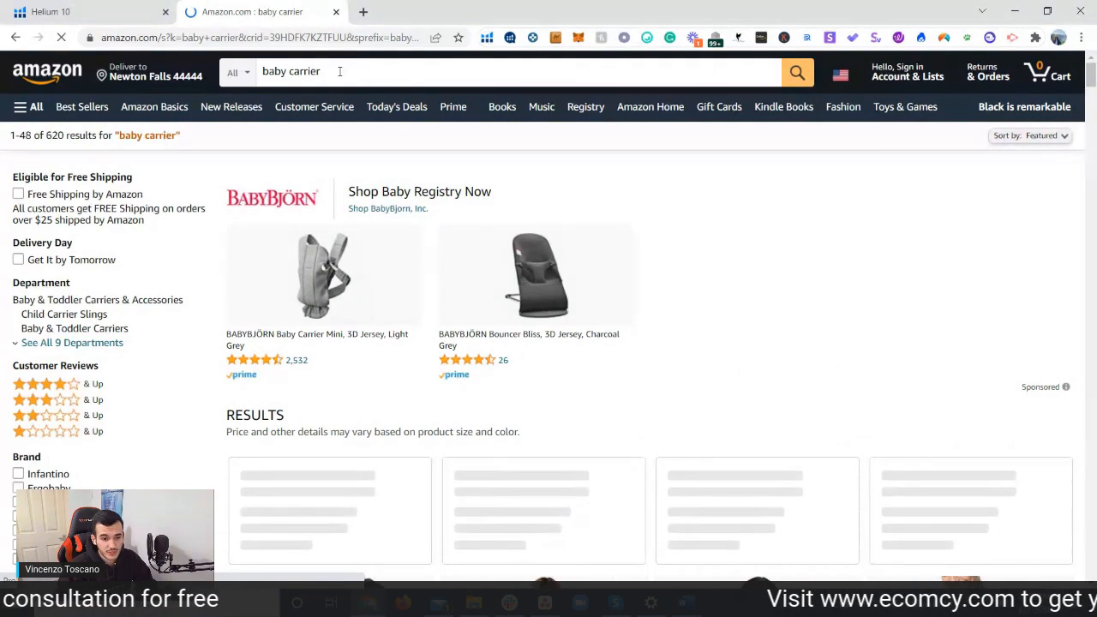
Step: Run the Helium 10 Xray product research on the baby carrier search results
{"action": "scroll", "coordinate": [954, 251], "scroll_direction": "down", "scroll_amount": 3}
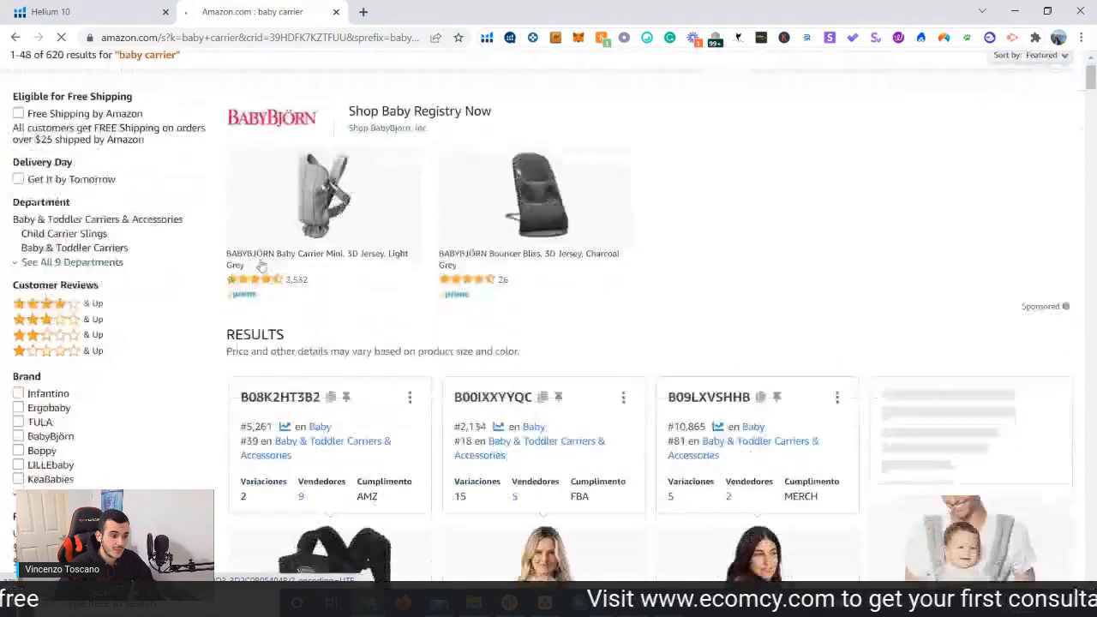
{"action": "scroll", "coordinate": [939, 244], "scroll_direction": "up", "scroll_amount": 2}
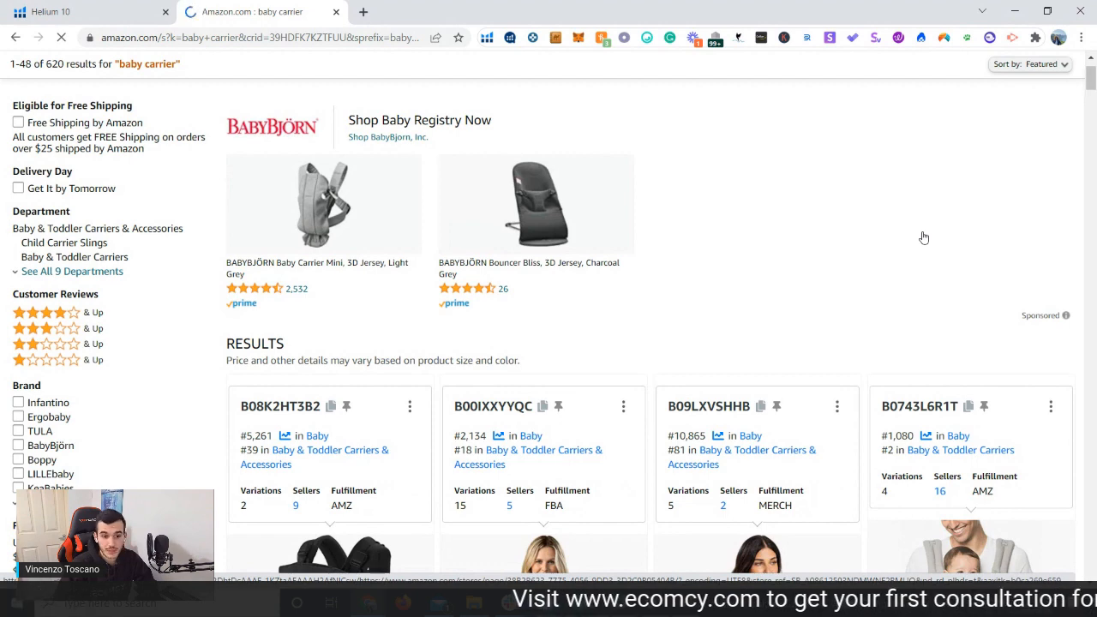
{"action": "scroll", "coordinate": [835, 257], "scroll_direction": "up", "scroll_amount": 1}
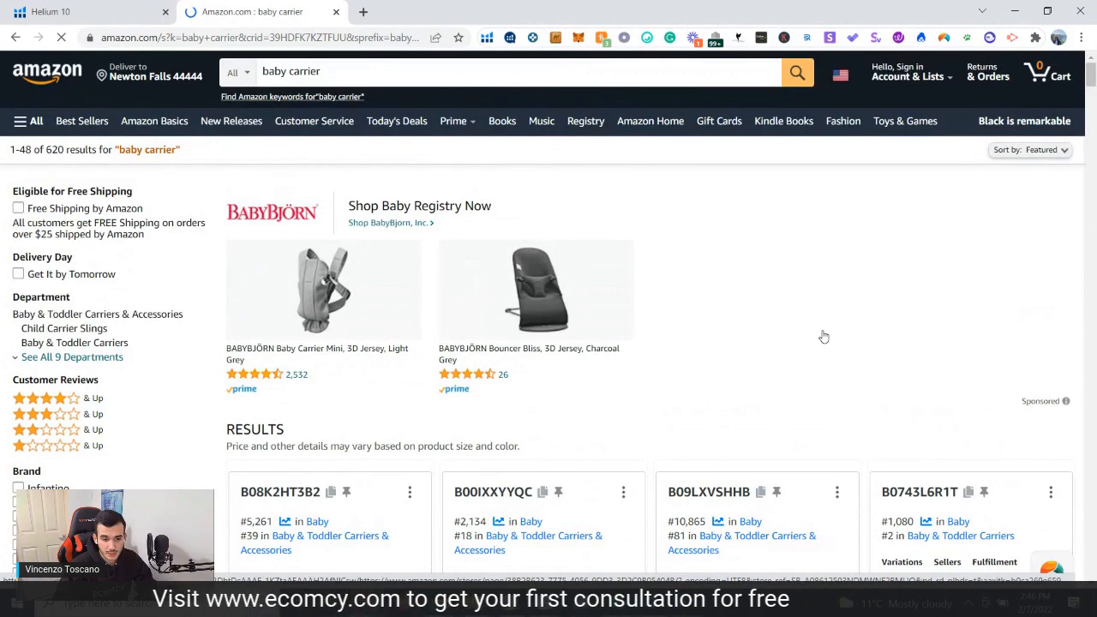
{"action": "scroll", "coordinate": [853, 364], "scroll_direction": "down", "scroll_amount": 2}
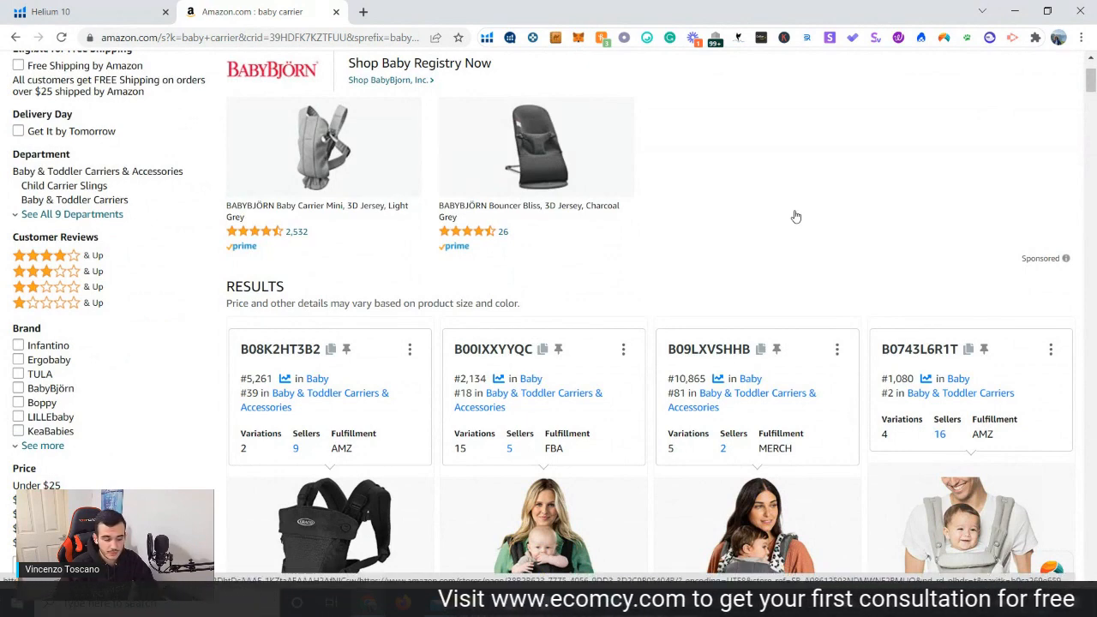
{"action": "left_click", "coordinate": [487, 39]}
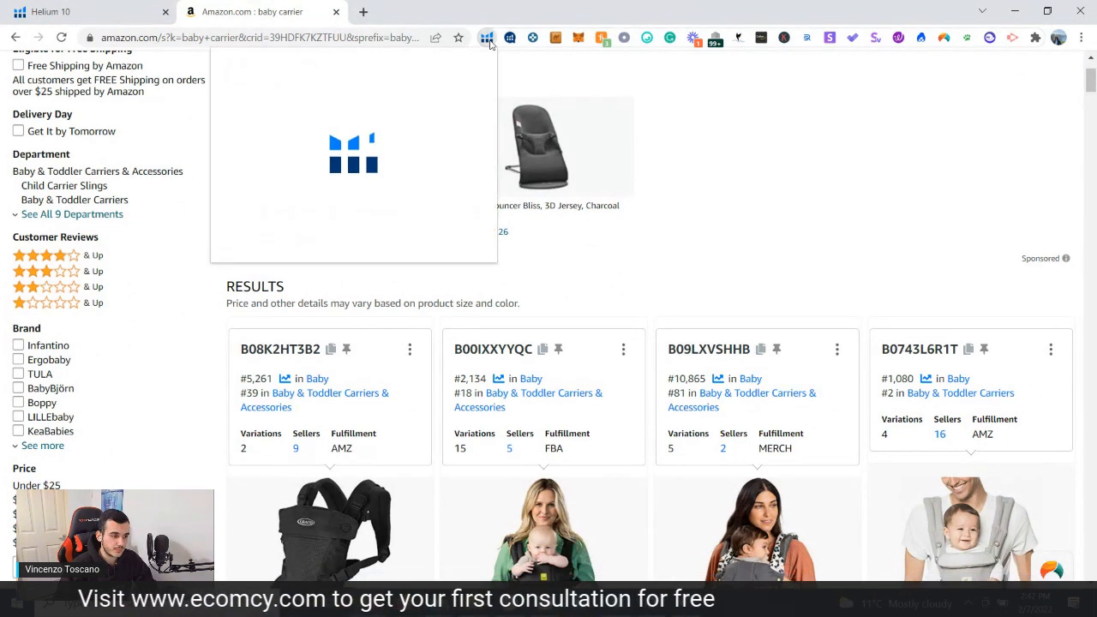
{"action": "left_click", "coordinate": [329, 168]}
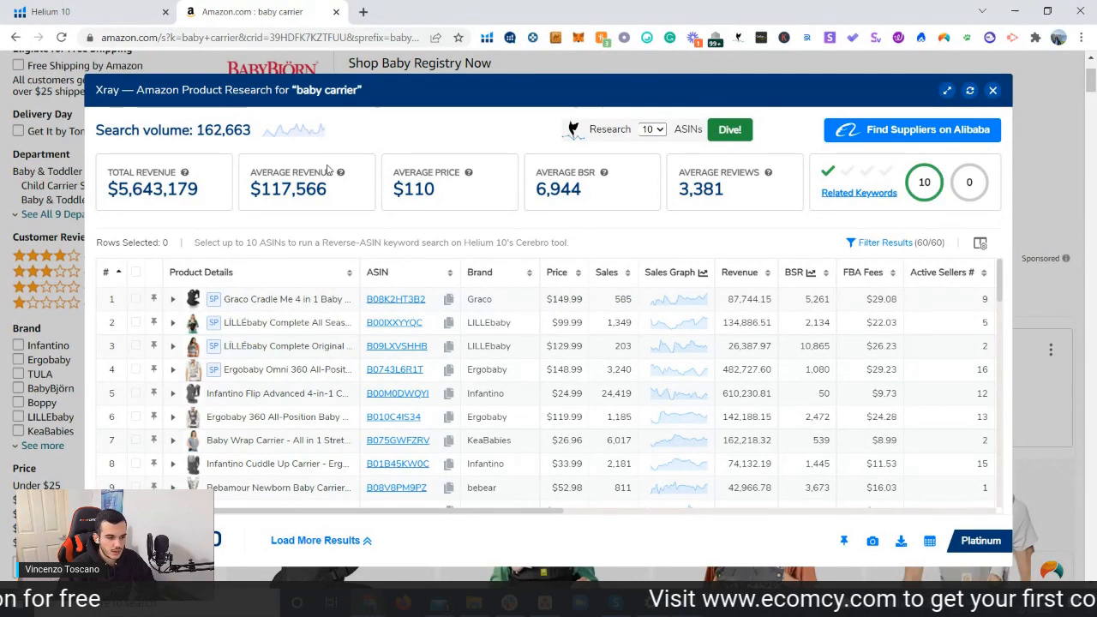
Step: Filter the Xray results to hide sponsored products
{"action": "scroll", "coordinate": [279, 343], "scroll_direction": "down", "scroll_amount": 1}
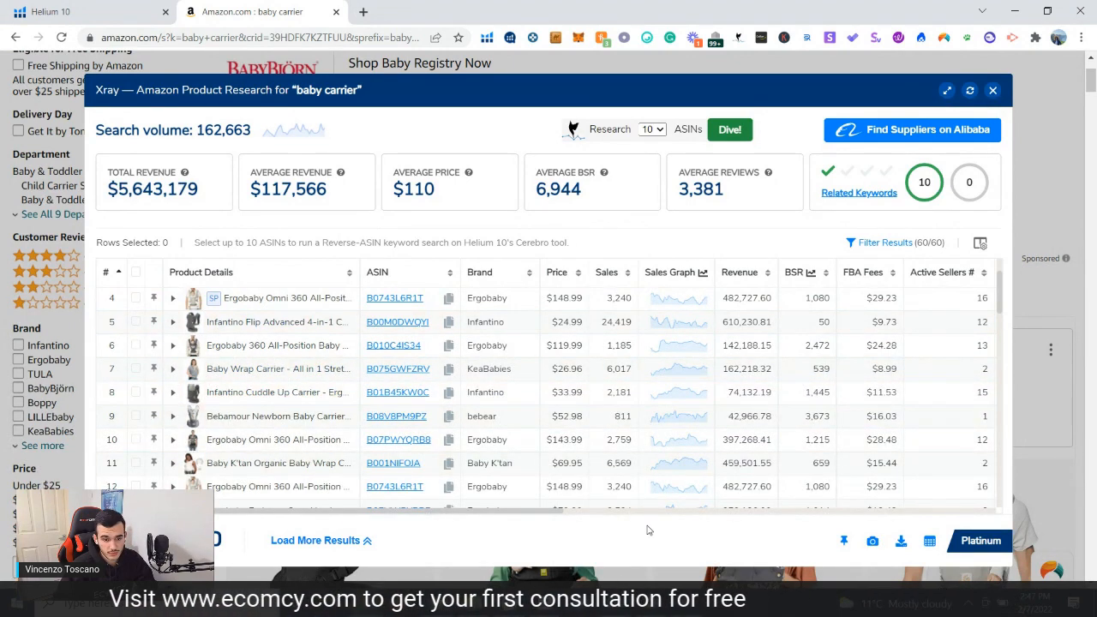
{"action": "scroll", "coordinate": [613, 482], "scroll_direction": "up", "scroll_amount": 1}
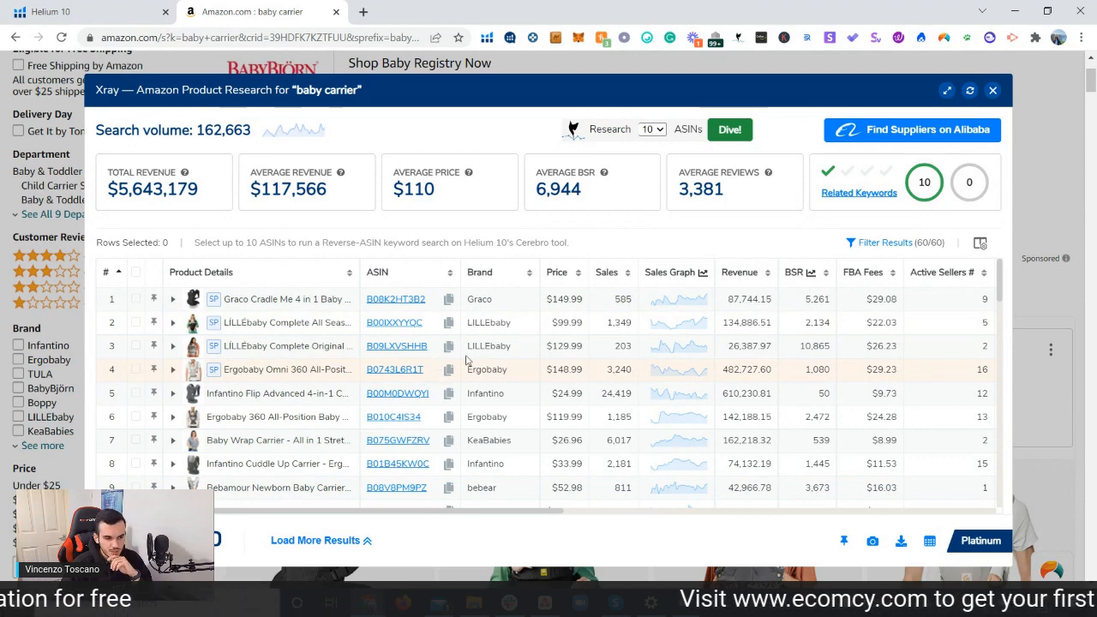
{"action": "left_click", "coordinate": [894, 245]}
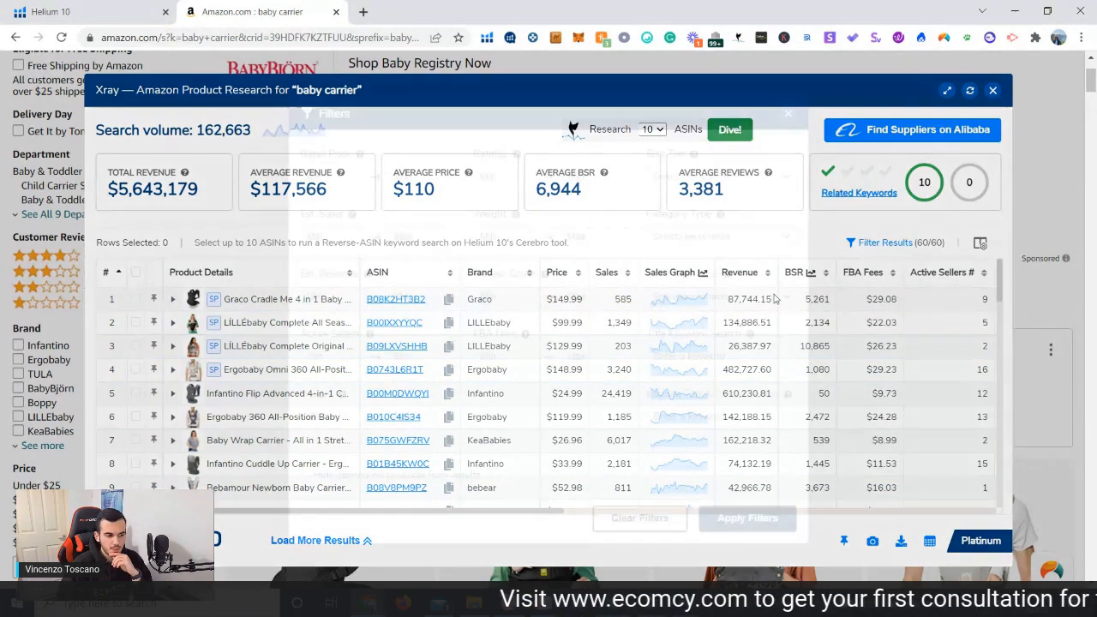
{"action": "left_click", "coordinate": [374, 478]}
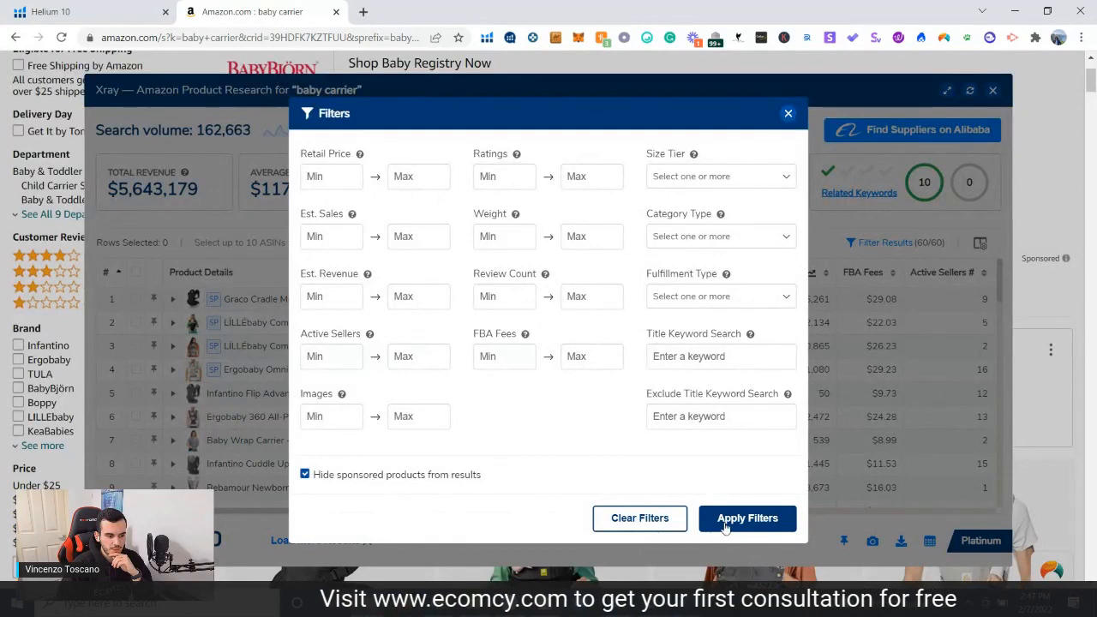
{"action": "left_click", "coordinate": [747, 518]}
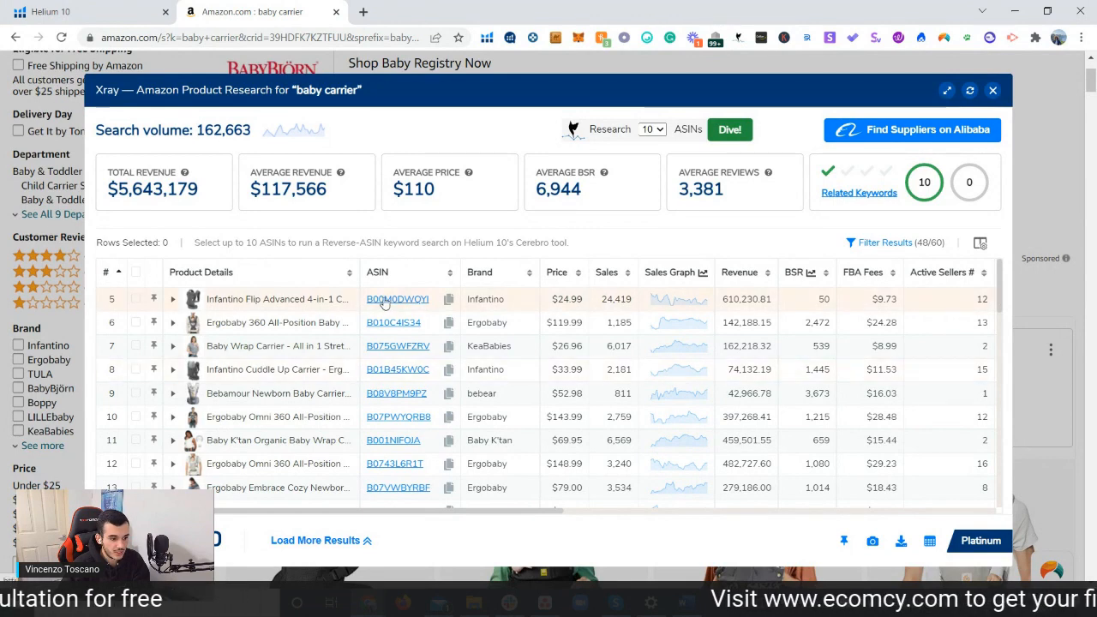
Step: Select the Infantino Flip Advanced 4-in-1, Ergobaby 360 All-Position and Infantino Cuddle Up carriers in the Xray results
{"action": "mouse_move", "coordinate": [383, 302]}
{"action": "mouse_move", "coordinate": [387, 325]}
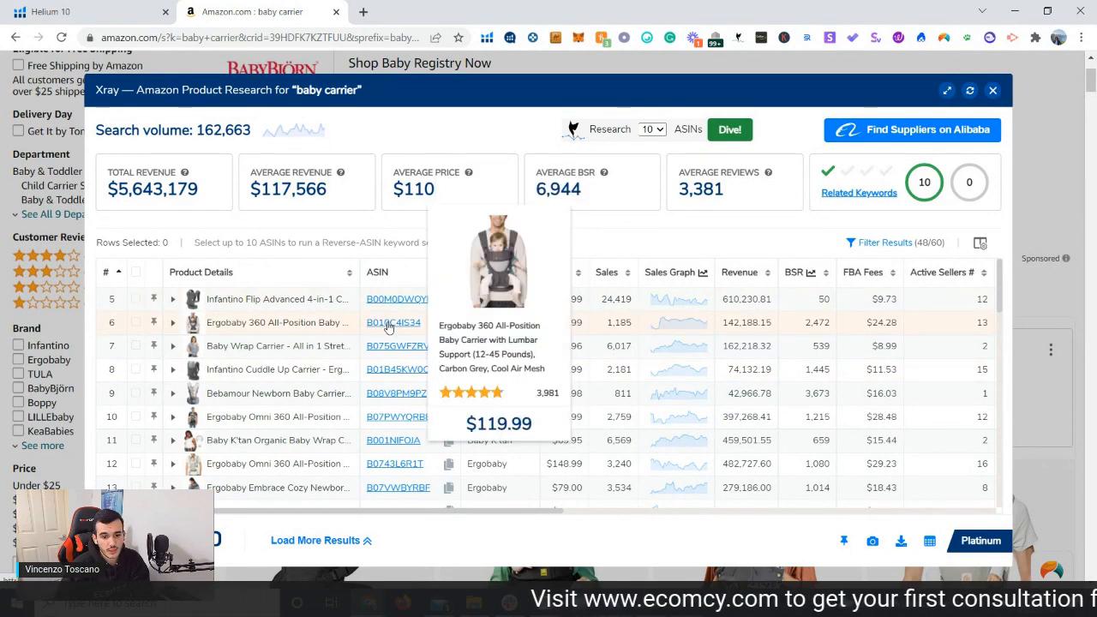
{"action": "mouse_move", "coordinate": [387, 352]}
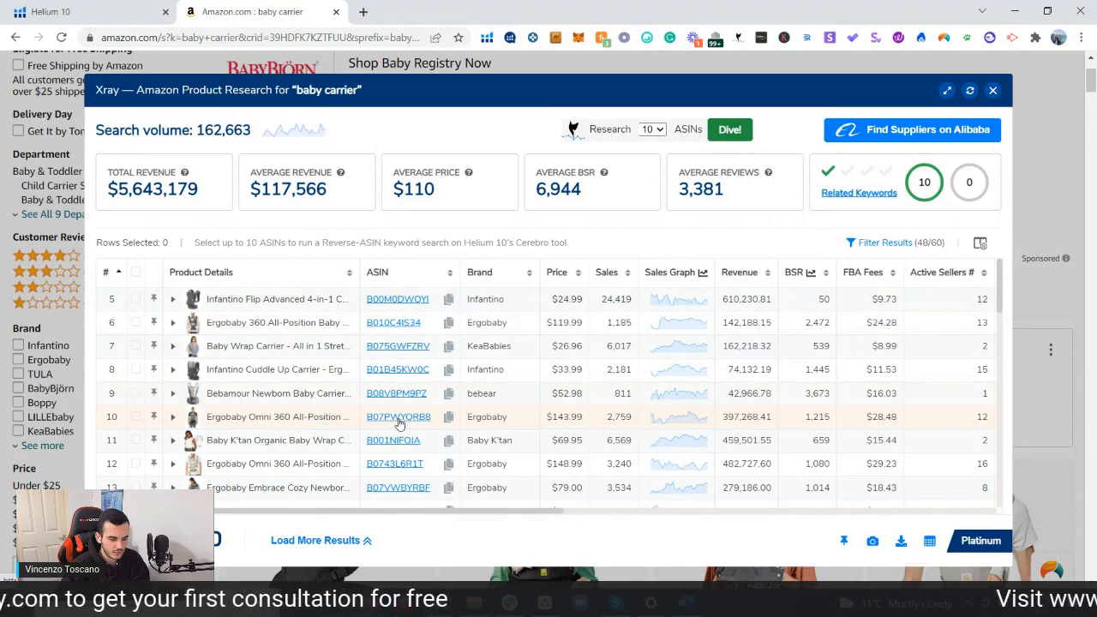
{"action": "mouse_move", "coordinate": [398, 423]}
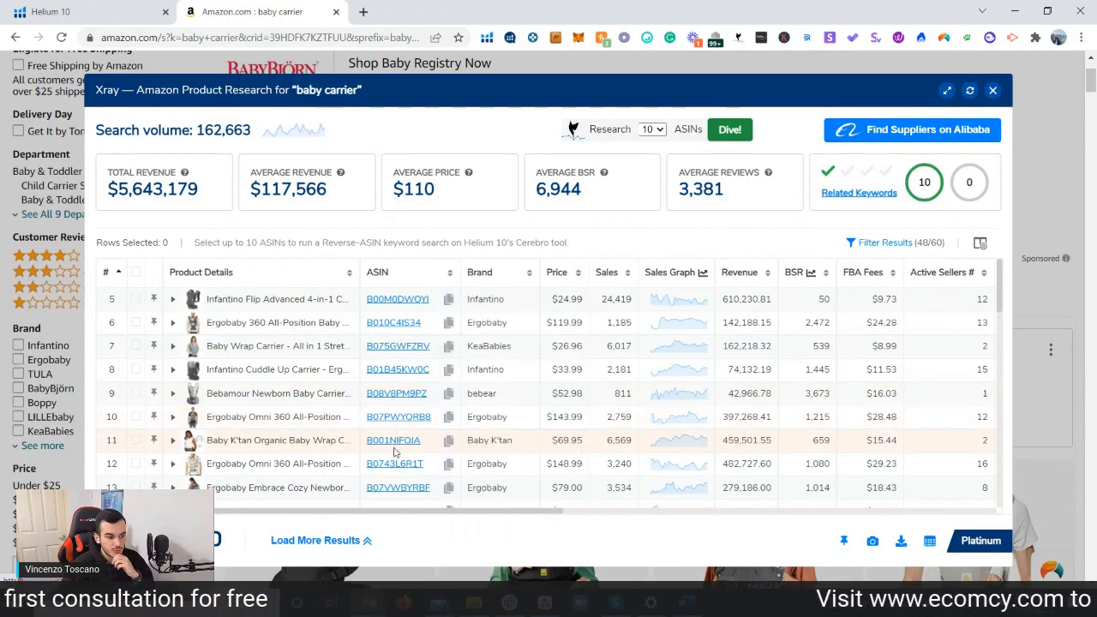
{"action": "mouse_move", "coordinate": [400, 449]}
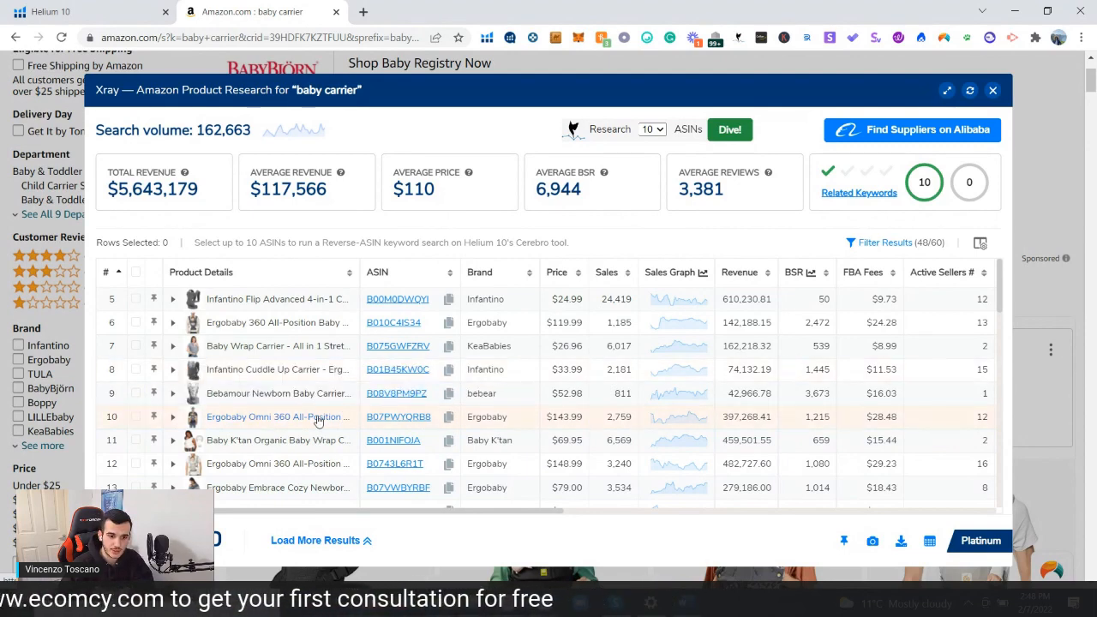
{"action": "scroll", "coordinate": [322, 411], "scroll_direction": "up", "scroll_amount": 1}
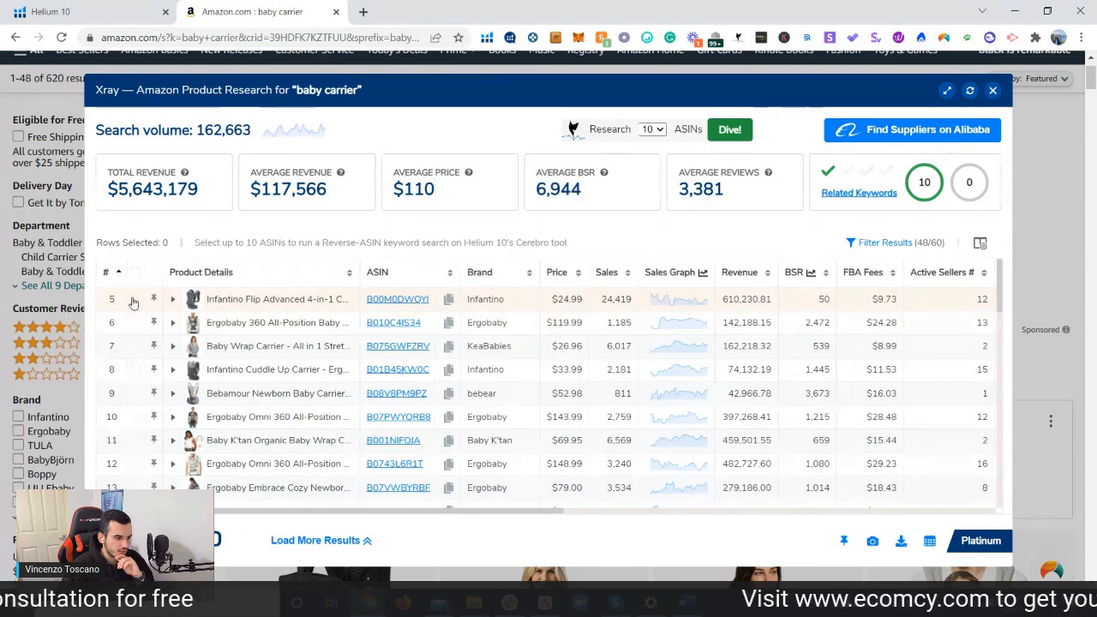
{"action": "left_click", "coordinate": [337, 301]}
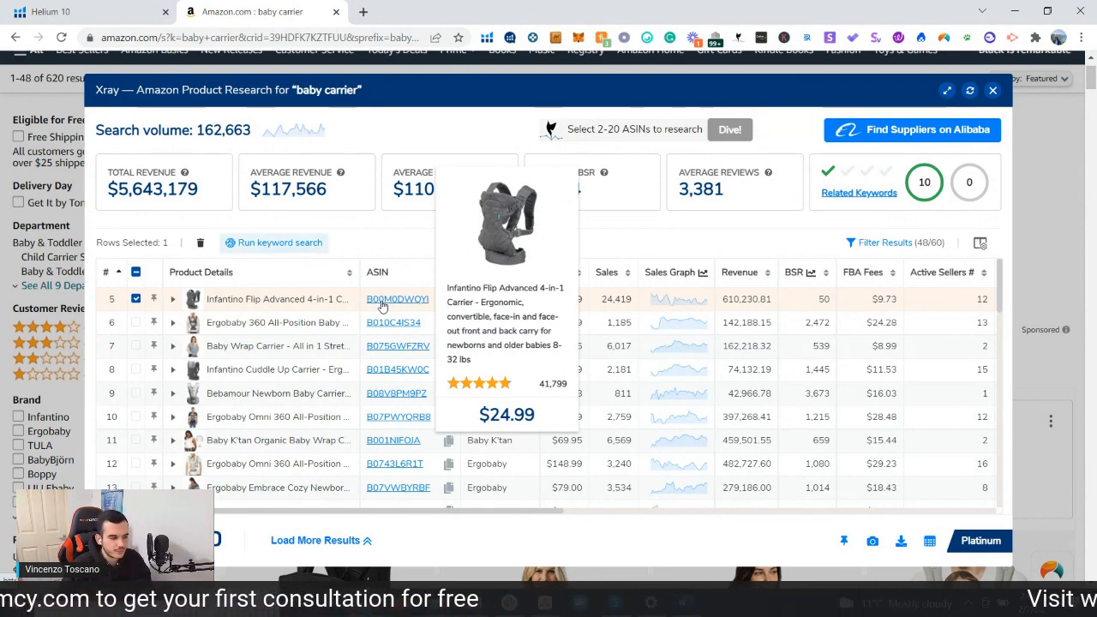
{"action": "mouse_move", "coordinate": [209, 333]}
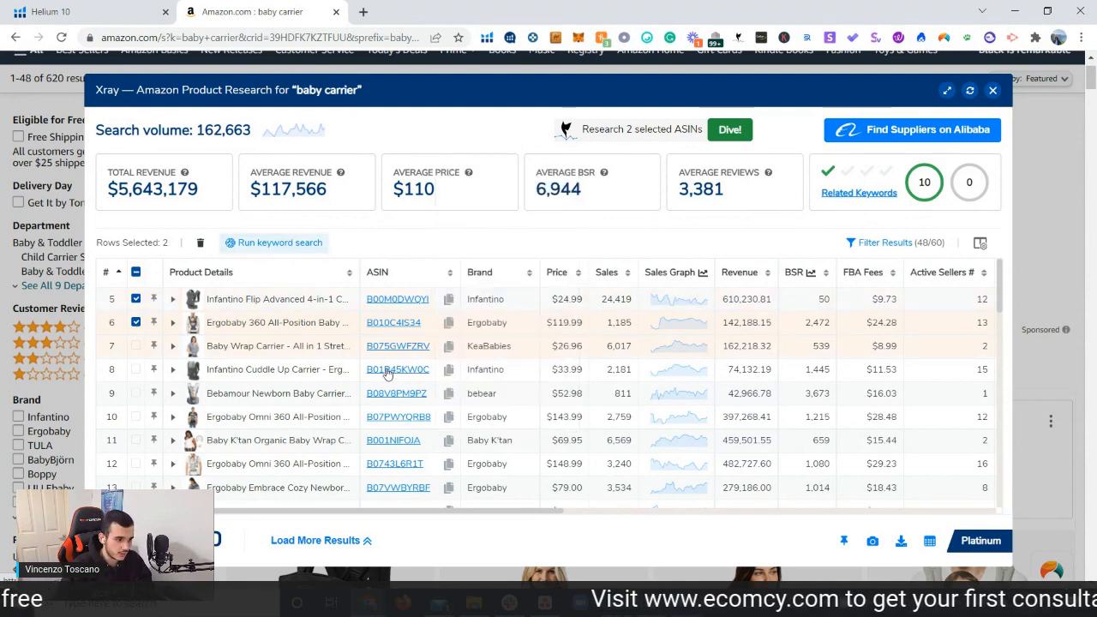
{"action": "left_click", "coordinate": [135, 371]}
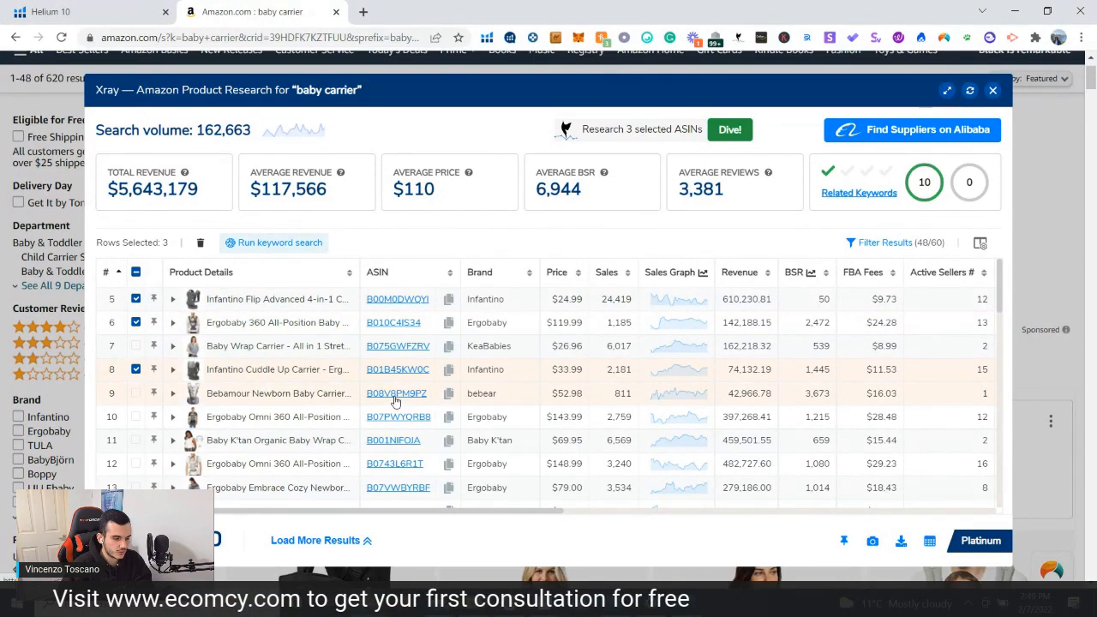
Step: Add the Bebamour Newborn carrier and the Ergobaby Omni 360 carriers B07PWYQRB8 and B0743L6R1T to the selection
{"action": "mouse_move", "coordinate": [395, 400]}
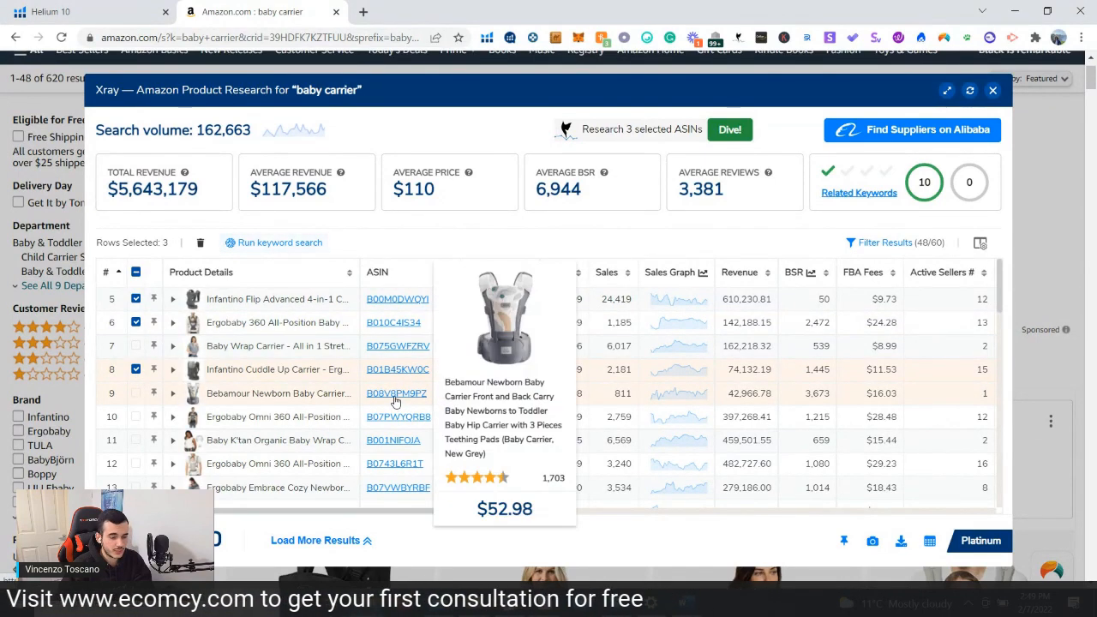
{"action": "left_click", "coordinate": [136, 393]}
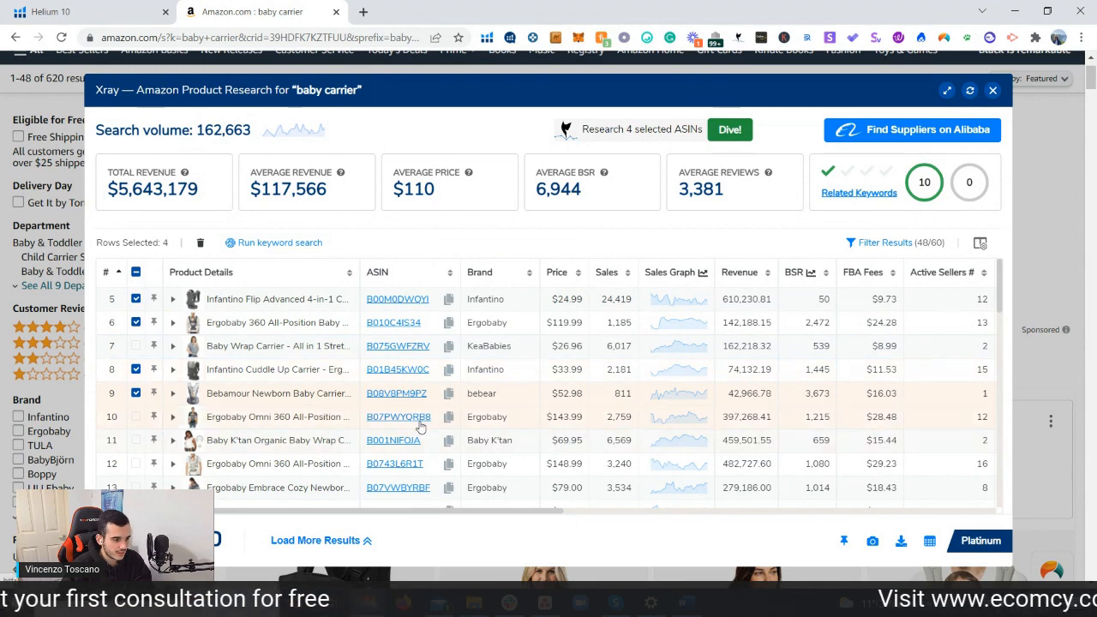
{"action": "left_click", "coordinate": [136, 416]}
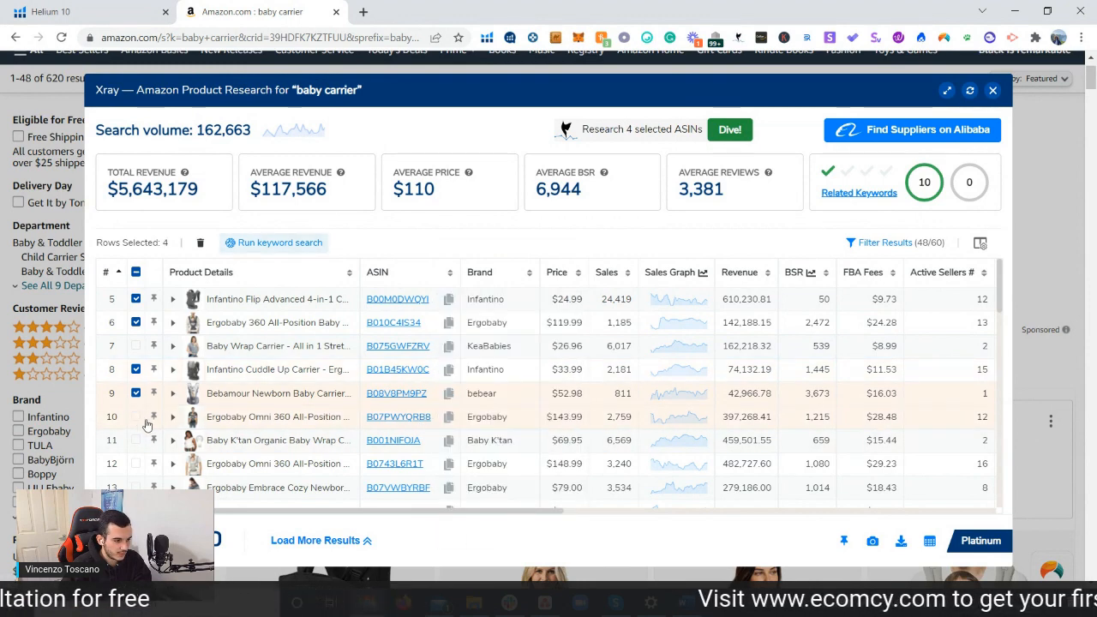
{"action": "mouse_move", "coordinate": [392, 442]}
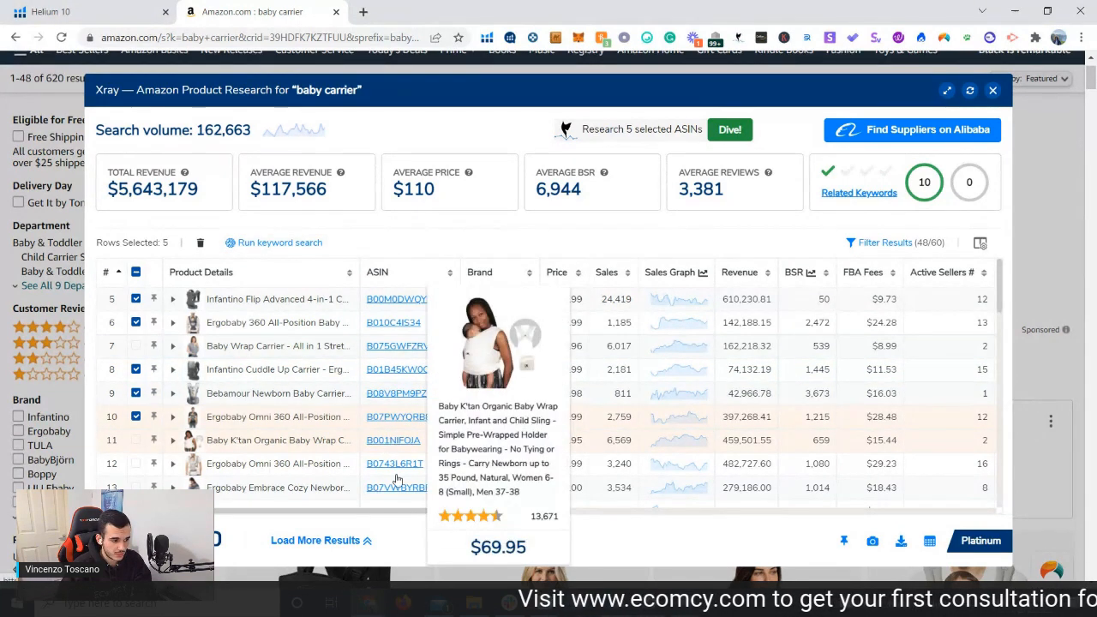
{"action": "mouse_move", "coordinate": [398, 464]}
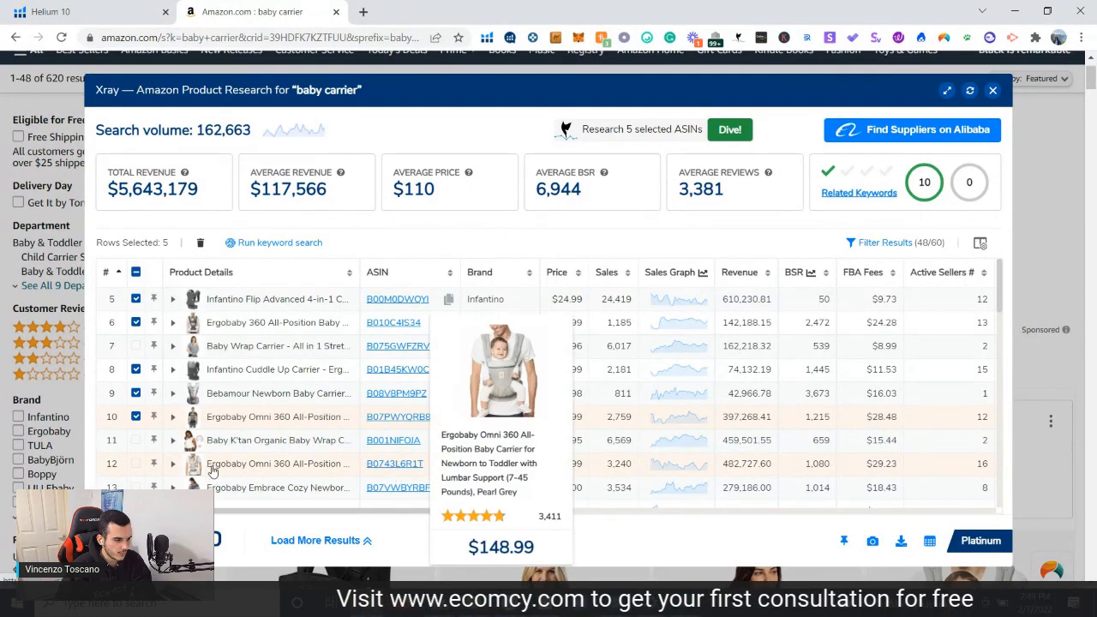
{"action": "left_click", "coordinate": [137, 464]}
Step: Add the Ergobaby Embrace, GROWNSY Baby Carrier Wrap and MiaMily hip seat carriers to the selection
{"action": "scroll", "coordinate": [137, 464], "scroll_direction": "down", "scroll_amount": 2}
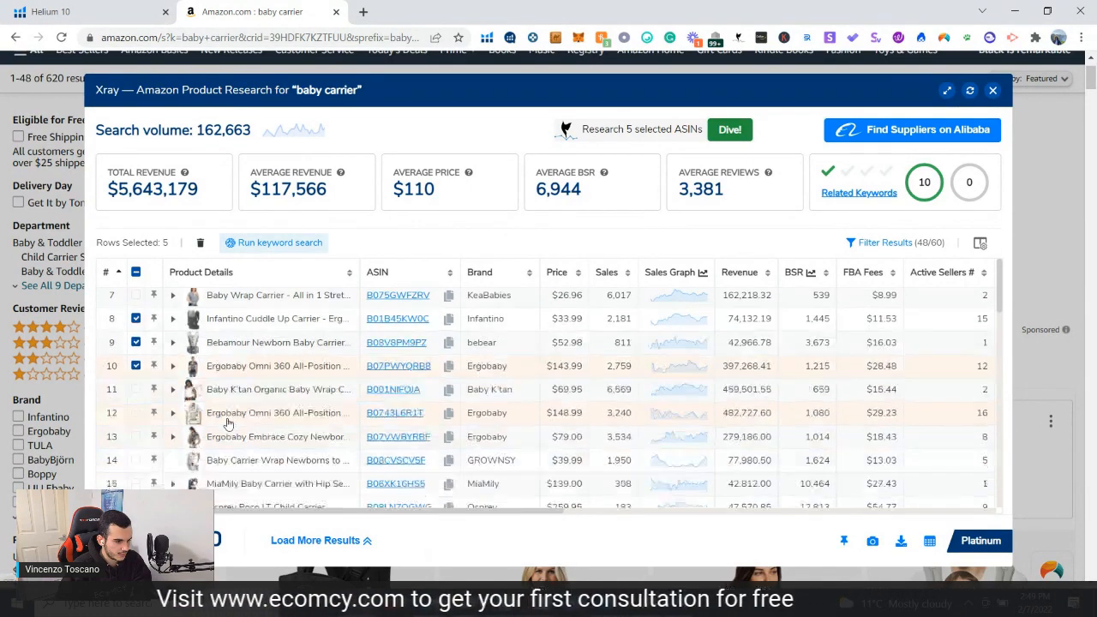
{"action": "mouse_move", "coordinate": [378, 347]}
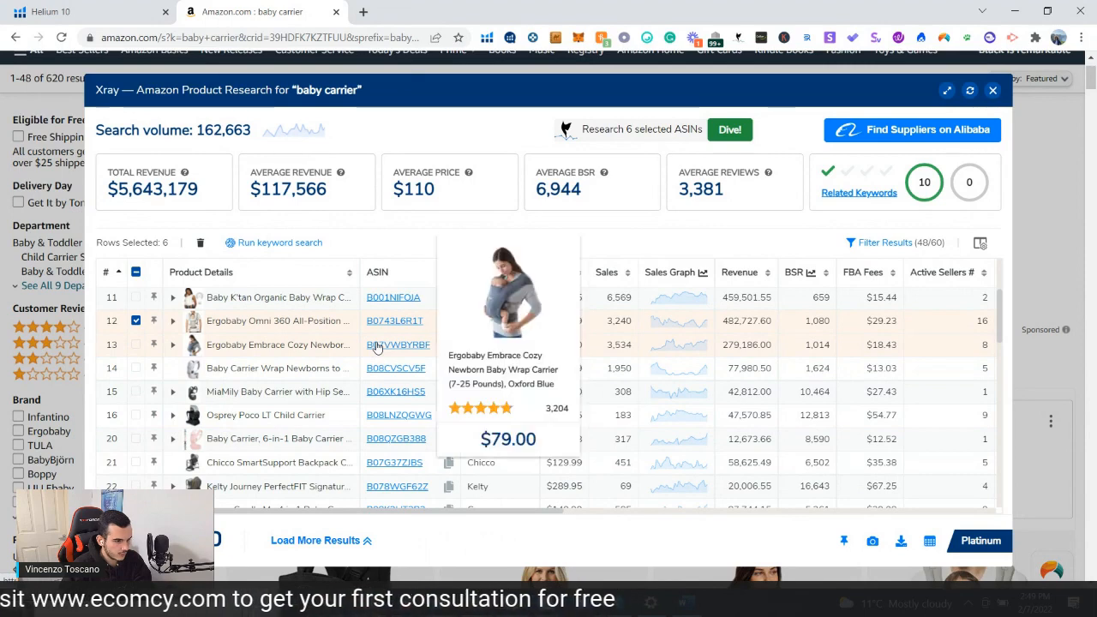
{"action": "left_click", "coordinate": [136, 345]}
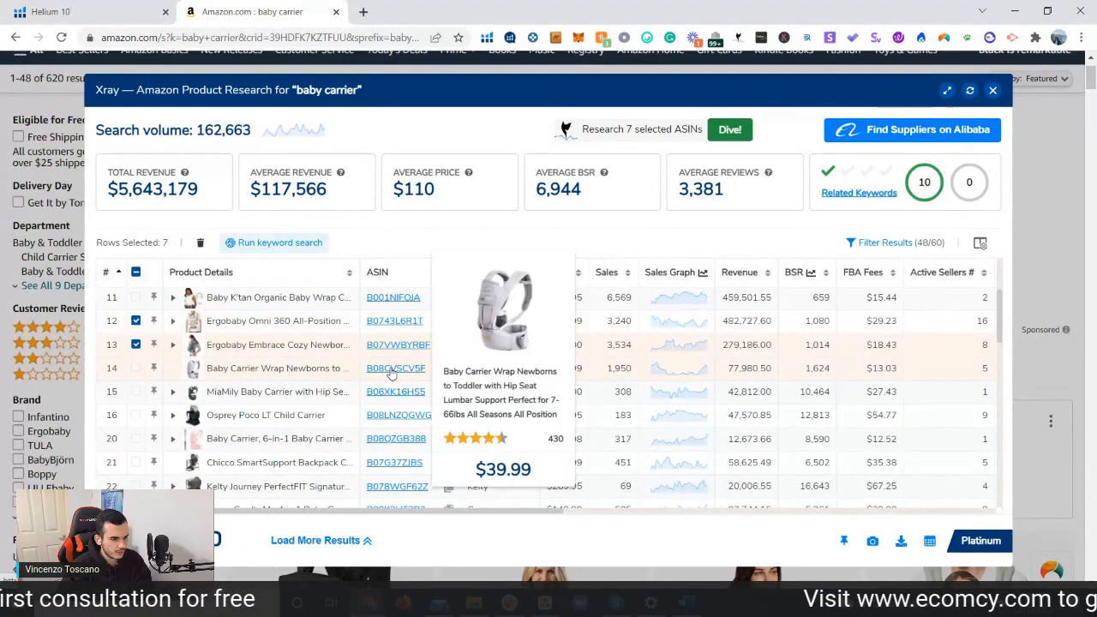
{"action": "mouse_move", "coordinate": [169, 371]}
{"action": "left_click", "coordinate": [136, 367]}
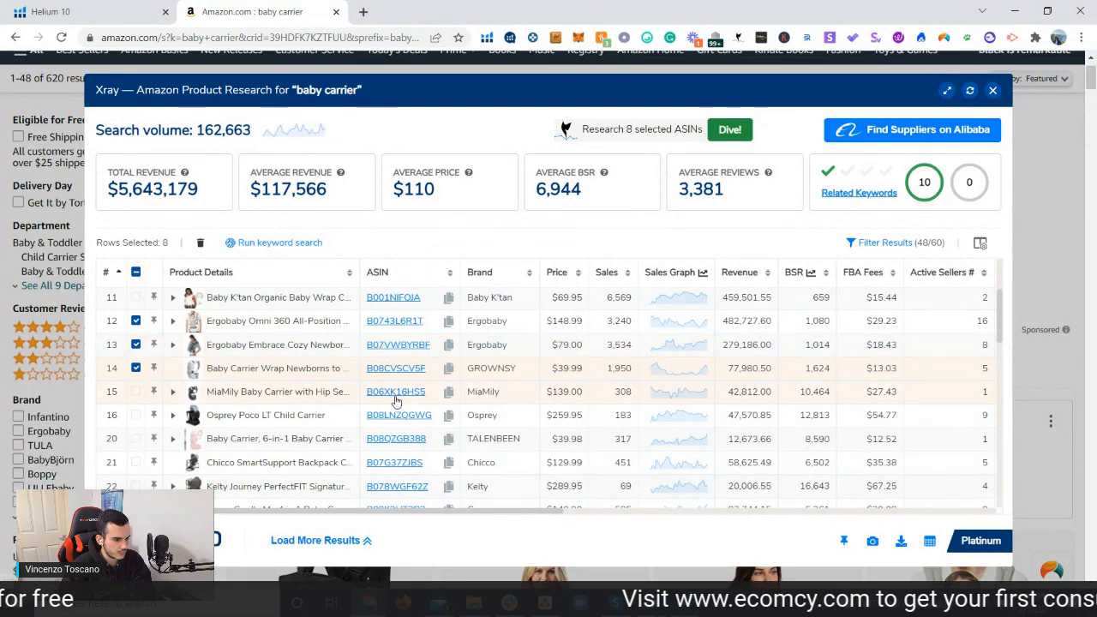
{"action": "left_click", "coordinate": [136, 392]}
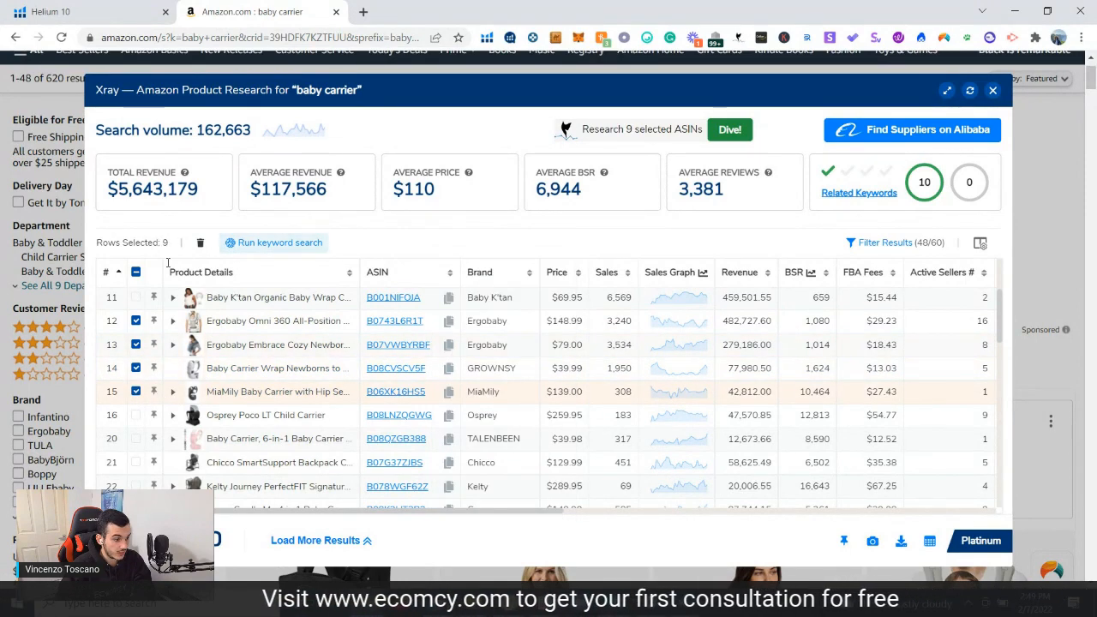
Step: Add the TALENBEEN 6-in-1 baby carrier to the selection and run a Cerebro keyword search on the ten selected products
{"action": "mouse_move", "coordinate": [385, 418]}
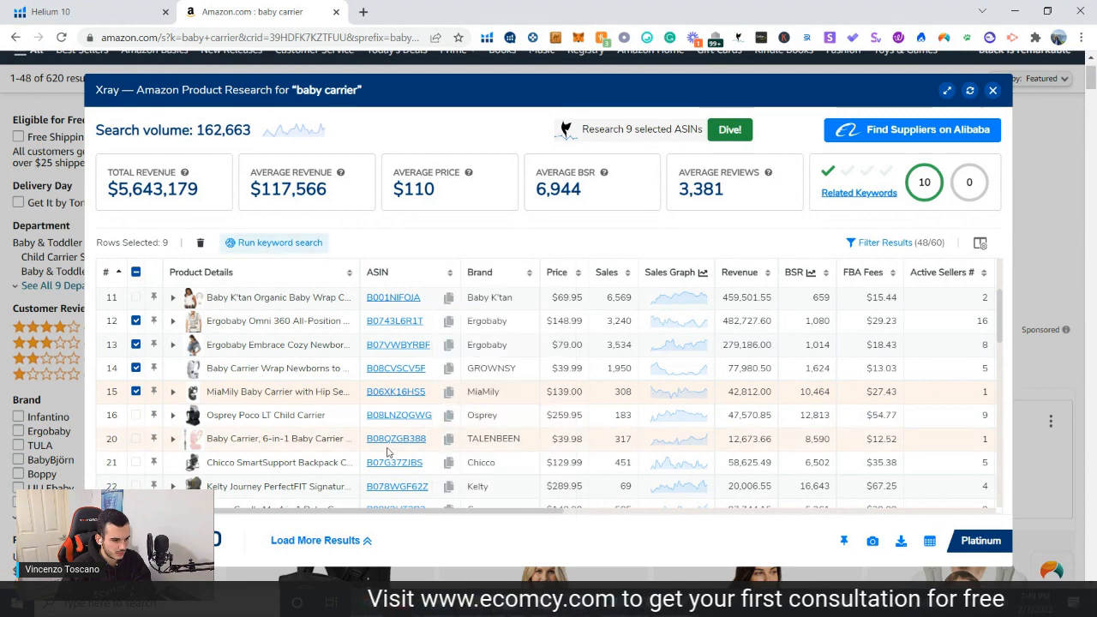
{"action": "left_click", "coordinate": [135, 438]}
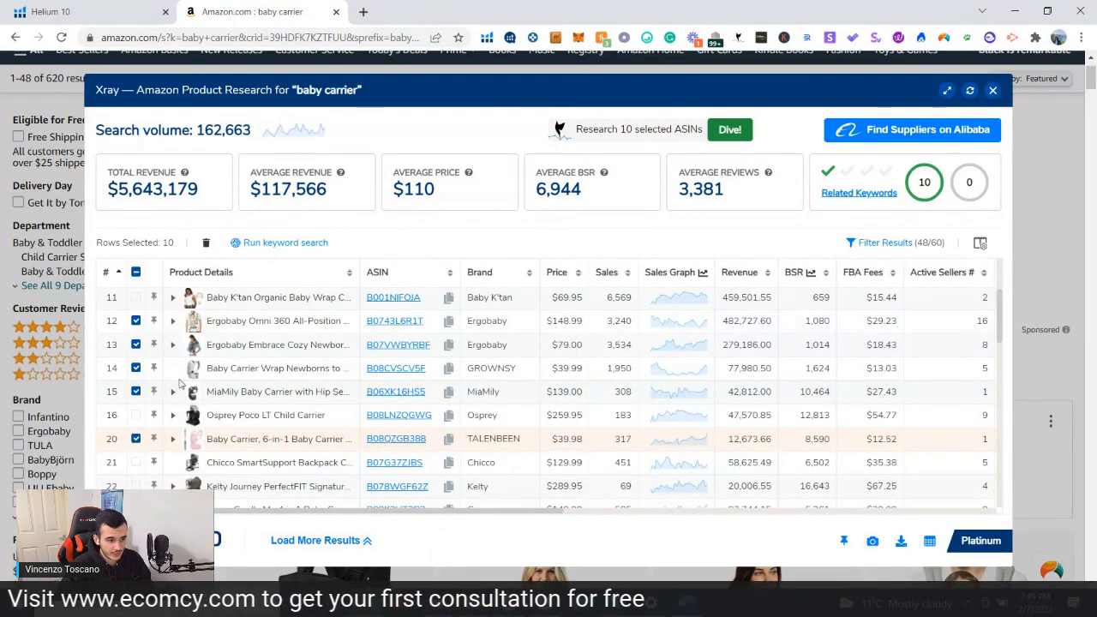
{"action": "left_click", "coordinate": [276, 242]}
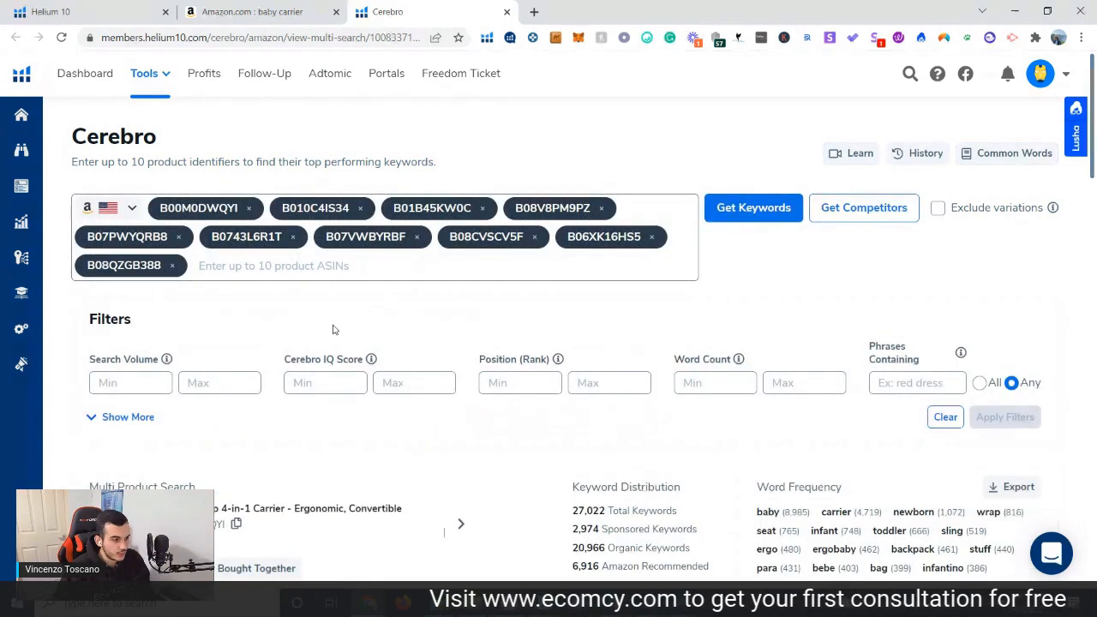
Step: Filter the Cerebro keywords to a minimum search volume of 250
{"action": "scroll", "coordinate": [334, 329], "scroll_direction": "down", "scroll_amount": 3}
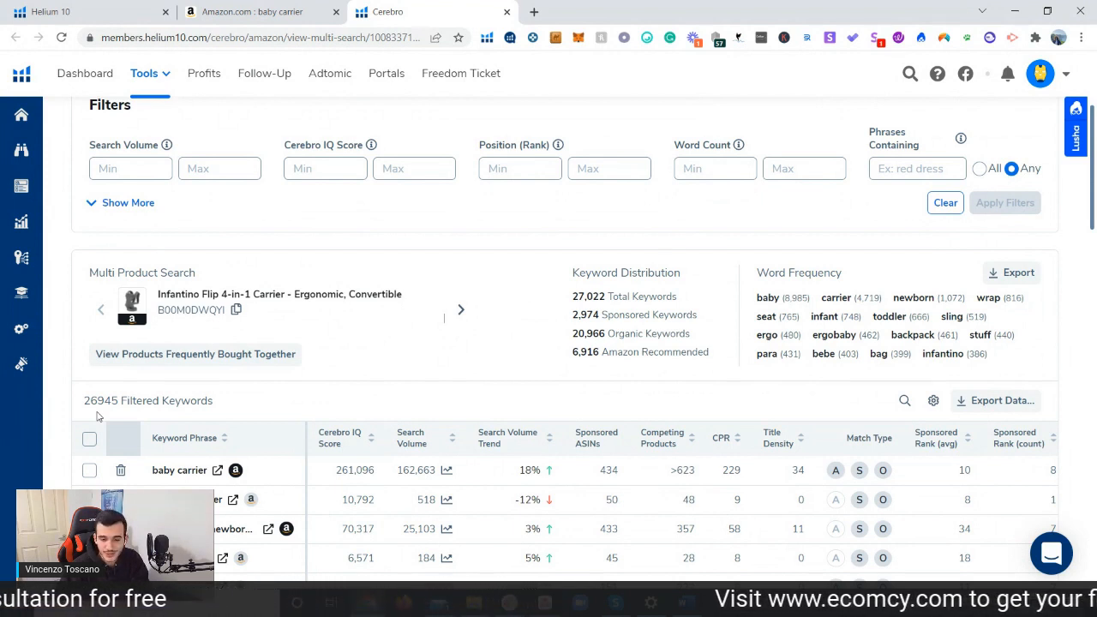
{"action": "scroll", "coordinate": [97, 415], "scroll_direction": "up", "scroll_amount": 2}
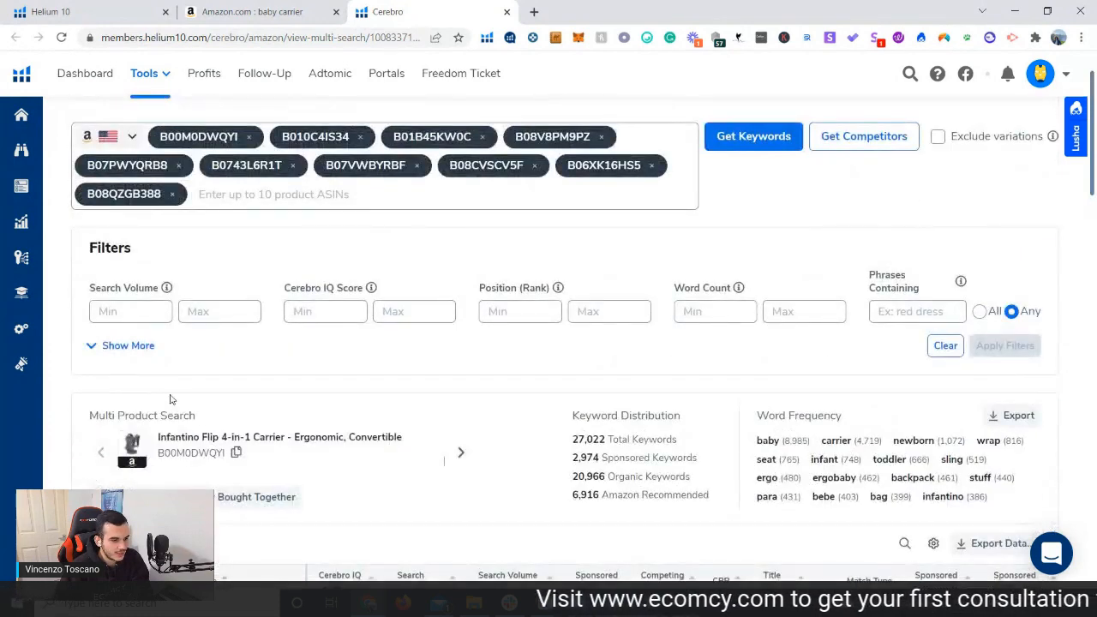
{"action": "scroll", "coordinate": [150, 244], "scroll_direction": "down", "scroll_amount": 1}
{"action": "left_click", "coordinate": [150, 245]}
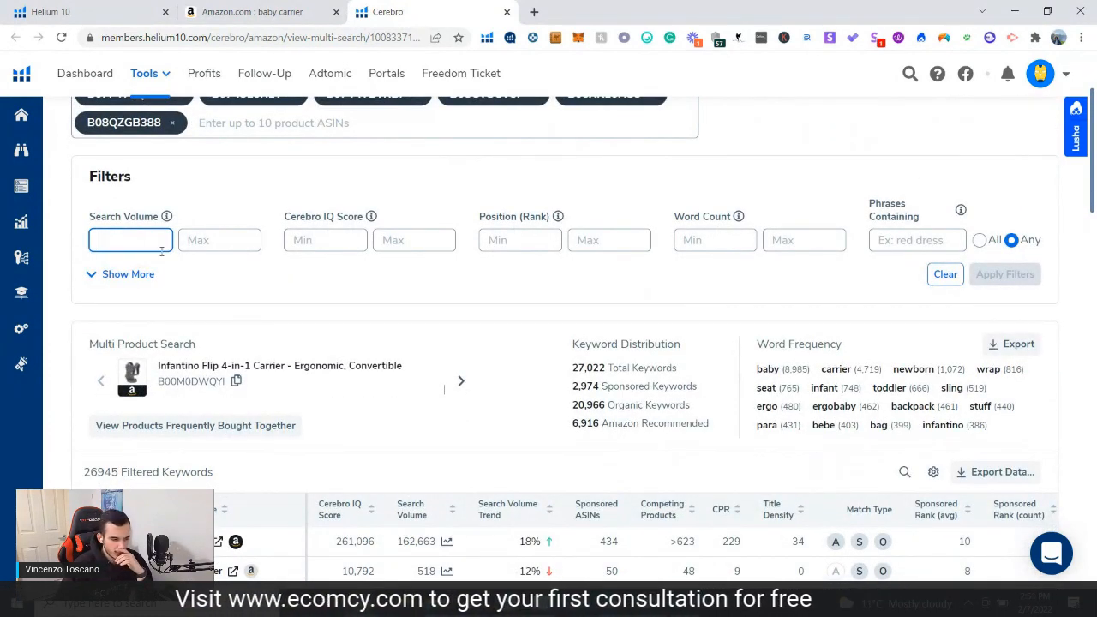
{"action": "scroll", "coordinate": [161, 250], "scroll_direction": "down", "scroll_amount": 3}
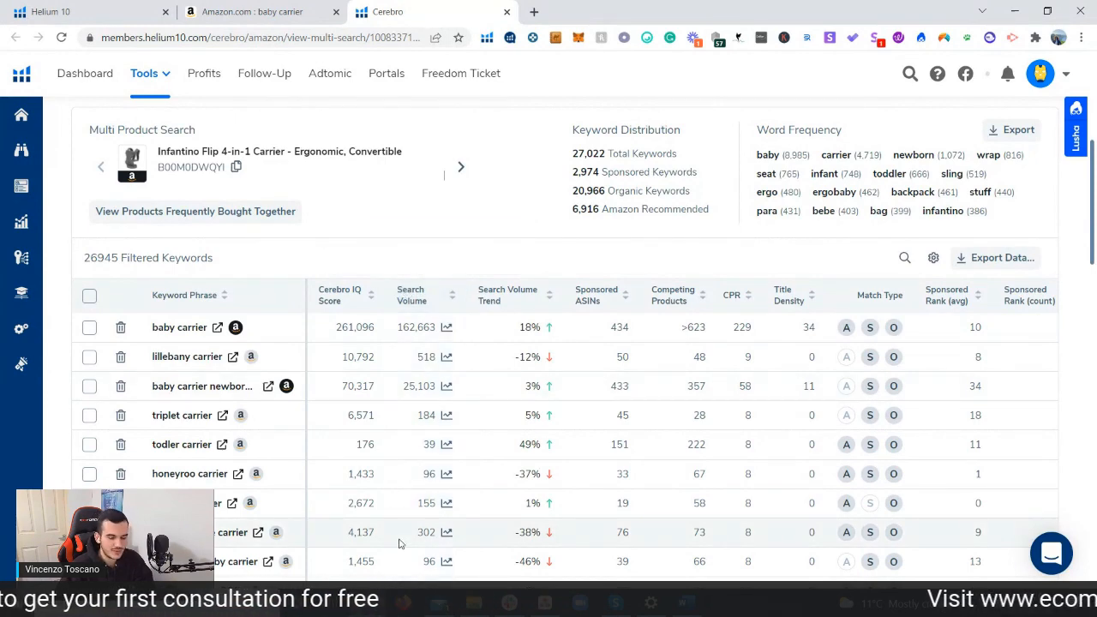
{"action": "scroll", "coordinate": [257, 343], "scroll_direction": "up", "scroll_amount": 3}
{"action": "left_click", "coordinate": [122, 239]}
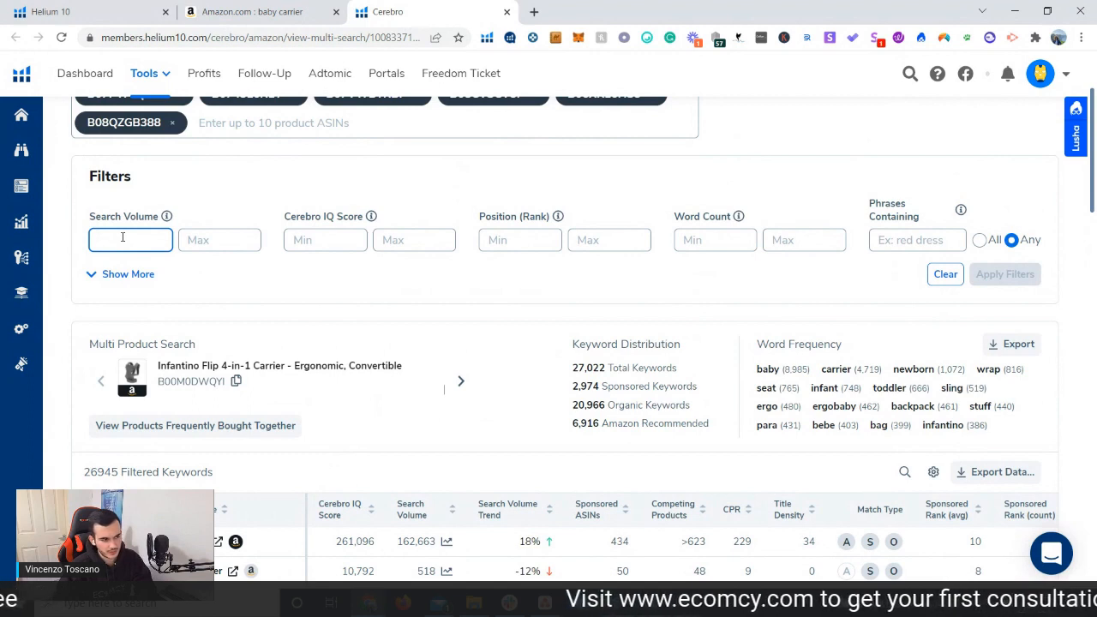
{"action": "type", "text": "250"}
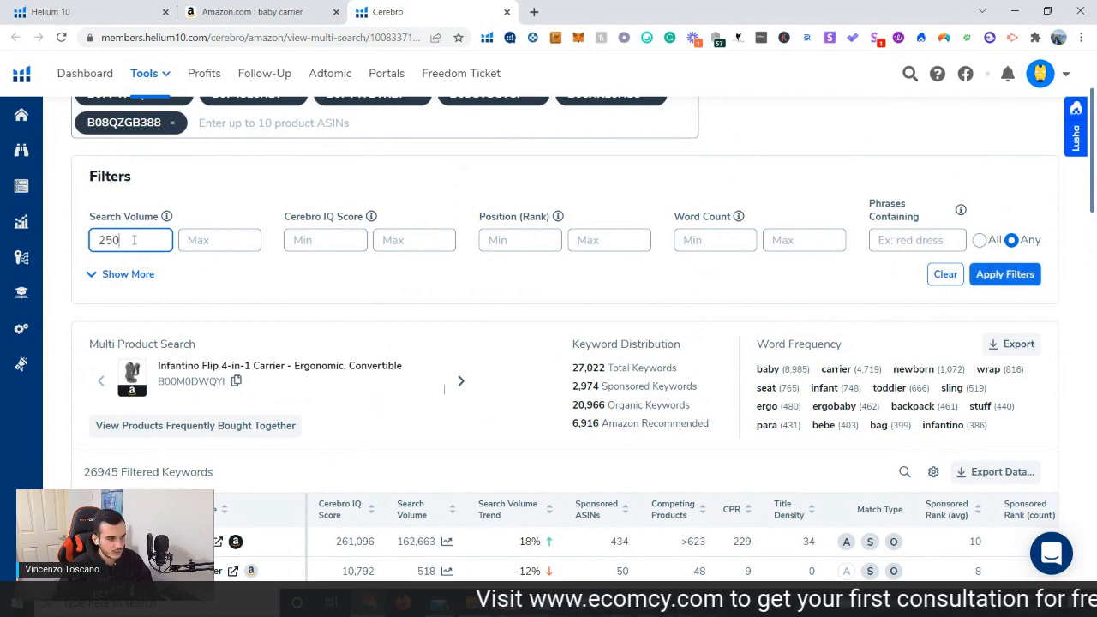
{"action": "left_click", "coordinate": [1015, 274]}
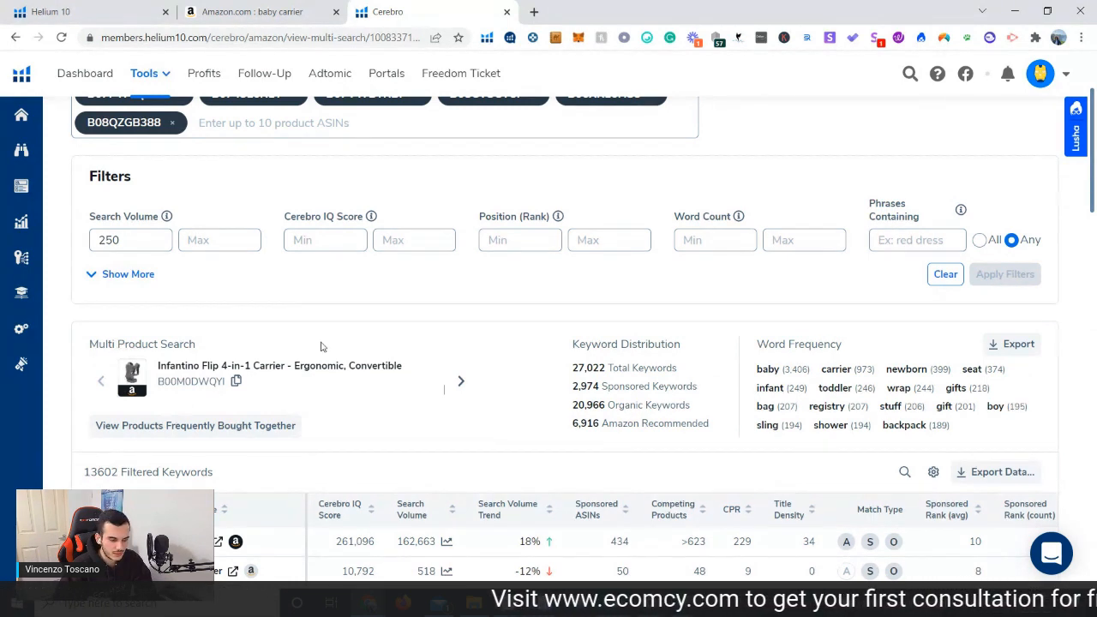
Step: Raise the minimum search volume filter to 500 and apply it to the keyword results
{"action": "left_click_drag", "start_coordinate": [129, 236], "coordinate": [96, 233]}
{"action": "type", "text": "500"}
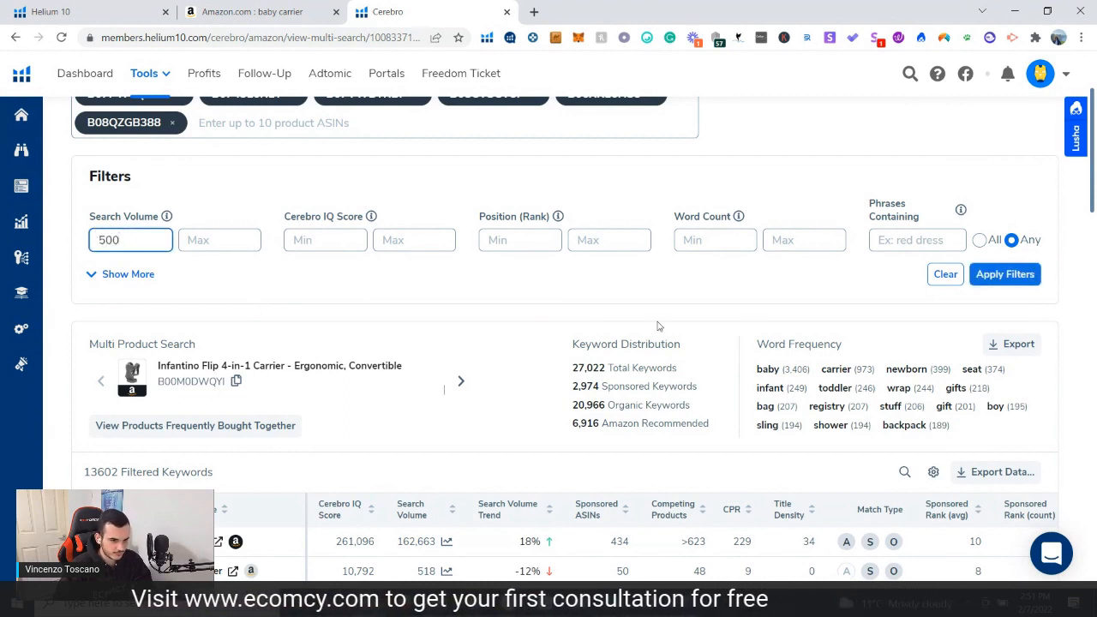
{"action": "left_click", "coordinate": [1037, 272]}
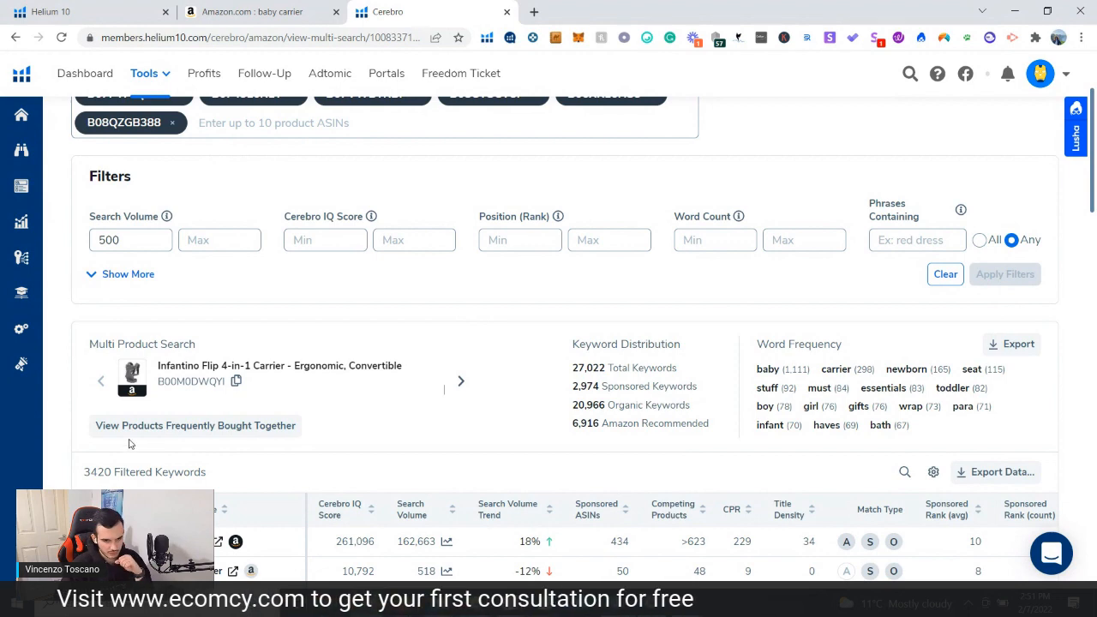
Step: Expand the additional filters and set the Advanced Rank Filter's minimum ASIN count to 5
{"action": "left_click", "coordinate": [125, 275]}
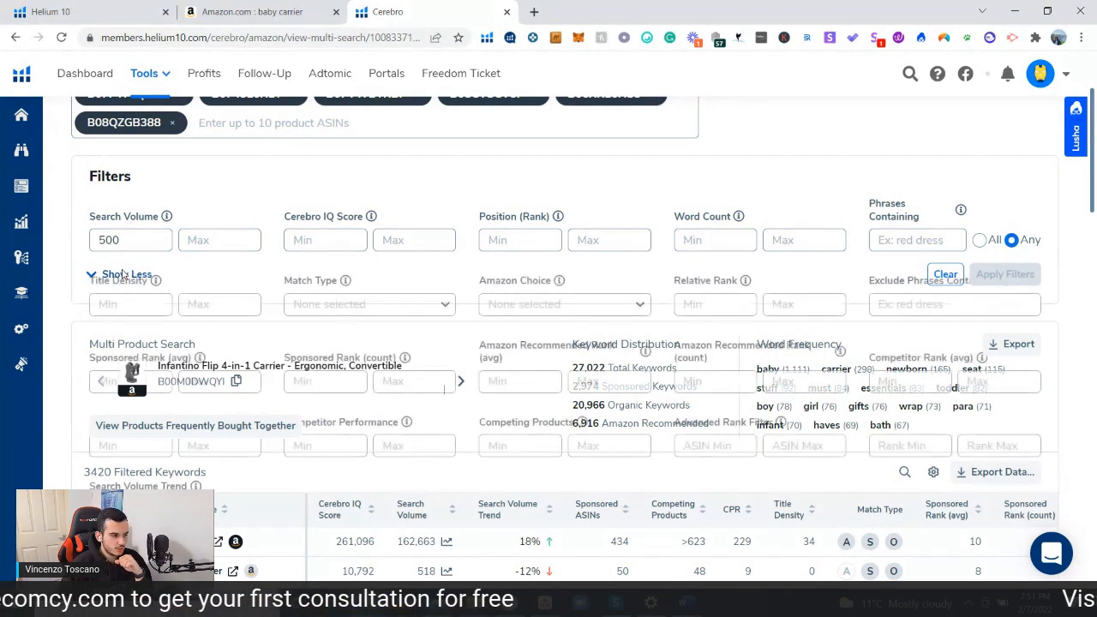
{"action": "scroll", "coordinate": [150, 326], "scroll_direction": "down", "scroll_amount": 1}
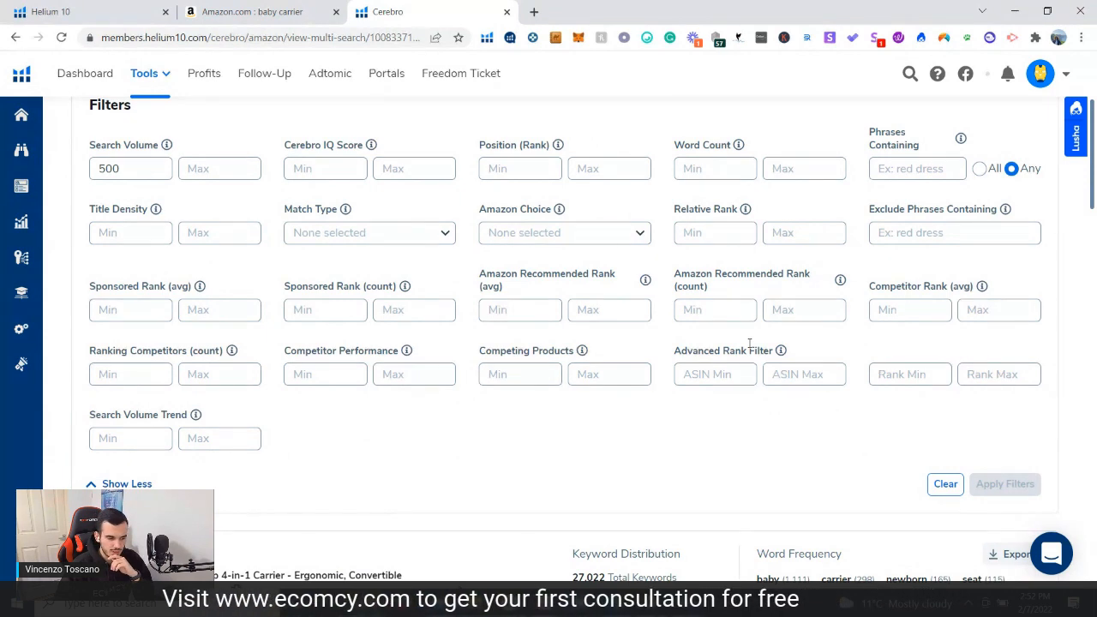
{"action": "scroll", "coordinate": [750, 360], "scroll_direction": "up", "scroll_amount": 1}
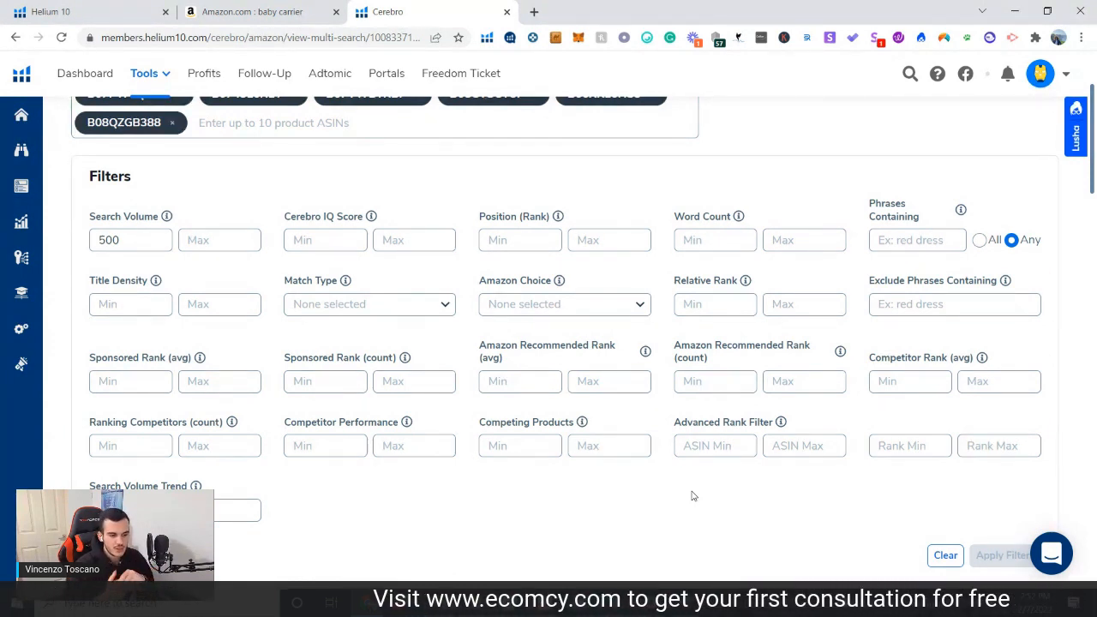
{"action": "left_click", "coordinate": [710, 446]}
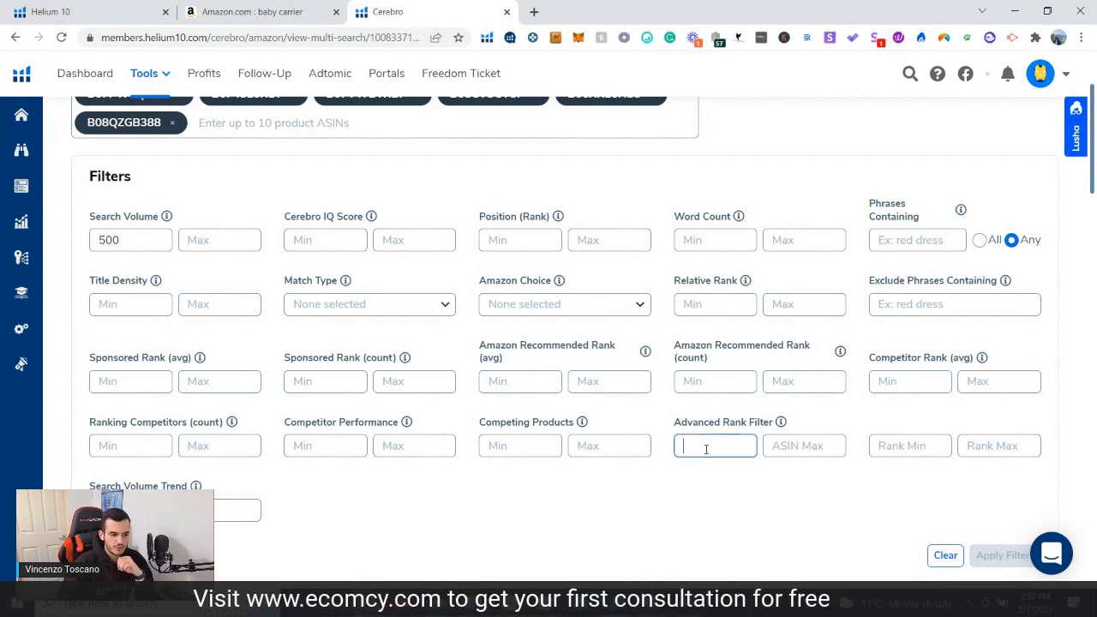
{"action": "left_click", "coordinate": [804, 445]}
{"action": "left_click", "coordinate": [722, 487]}
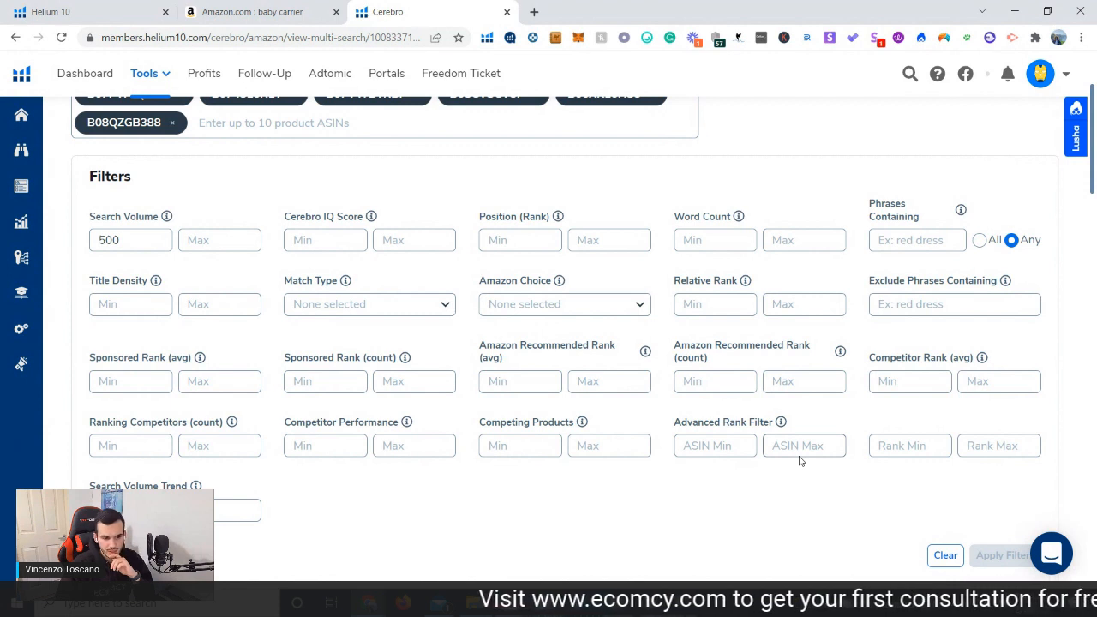
{"action": "left_click", "coordinate": [731, 446]}
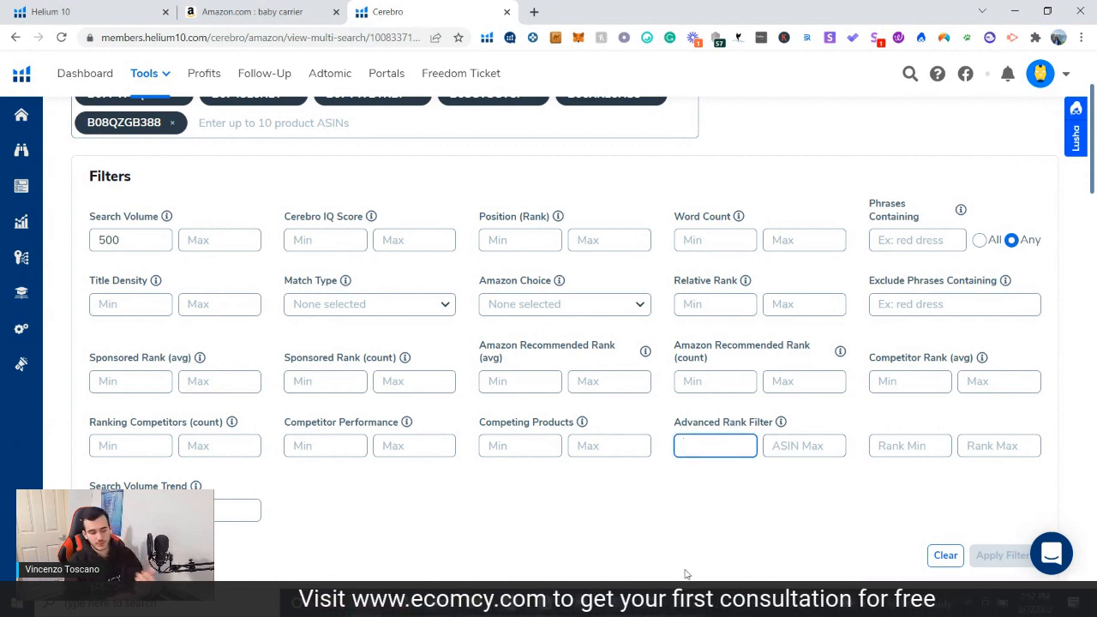
{"action": "type", "text": "5"}
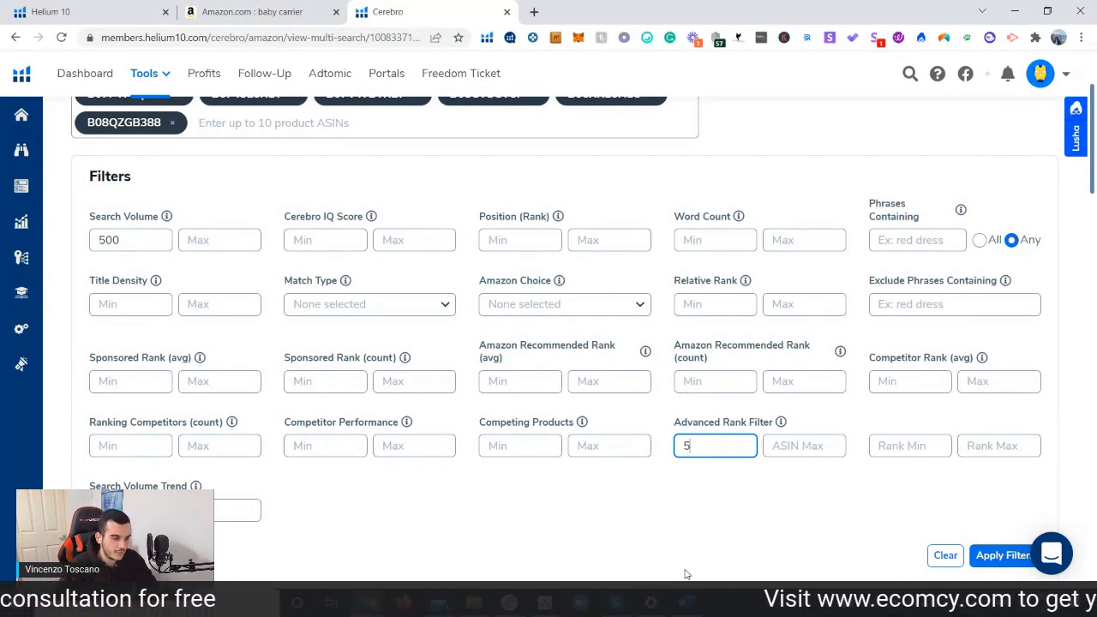
{"action": "scroll", "coordinate": [603, 570], "scroll_direction": "down", "scroll_amount": 4}
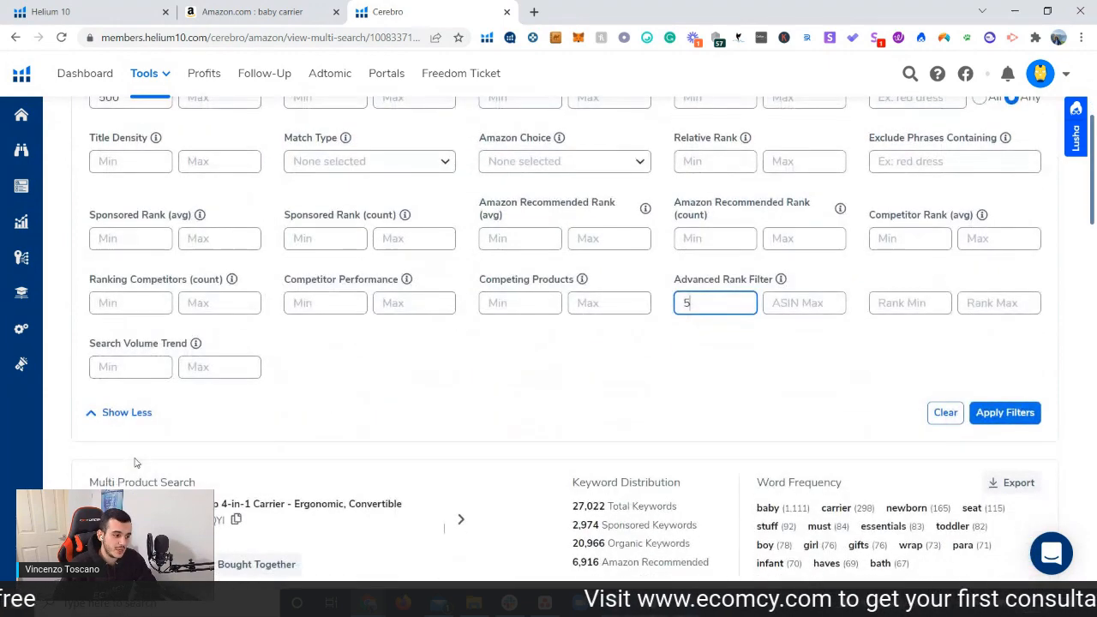
{"action": "scroll", "coordinate": [137, 467], "scroll_direction": "up", "scroll_amount": 2}
{"action": "scroll", "coordinate": [139, 467], "scroll_direction": "up", "scroll_amount": 2}
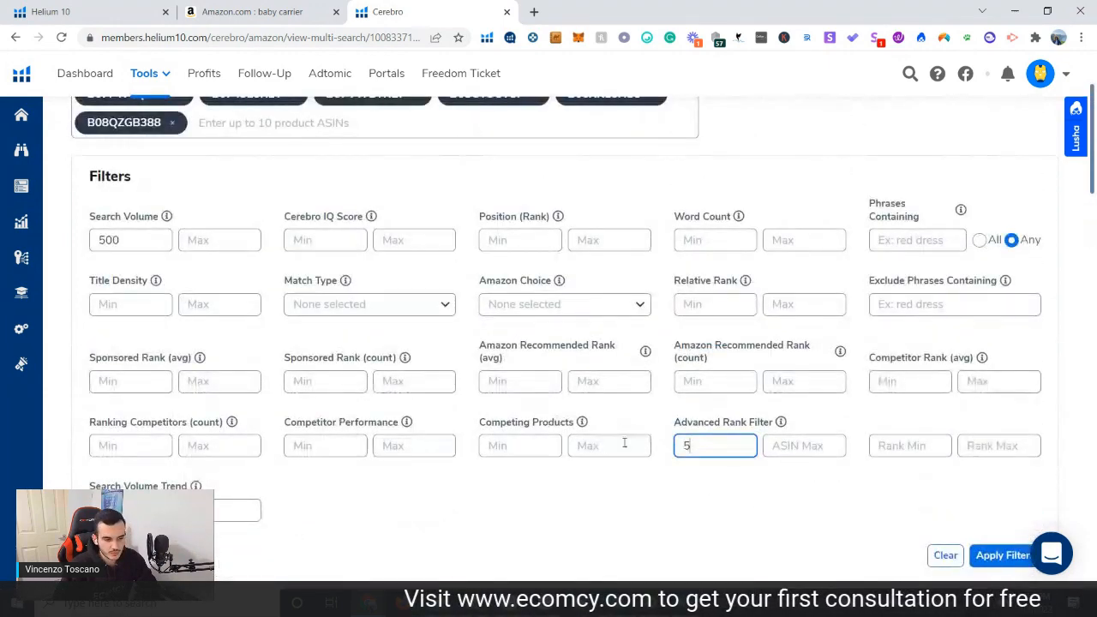
{"action": "left_click", "coordinate": [686, 494]}
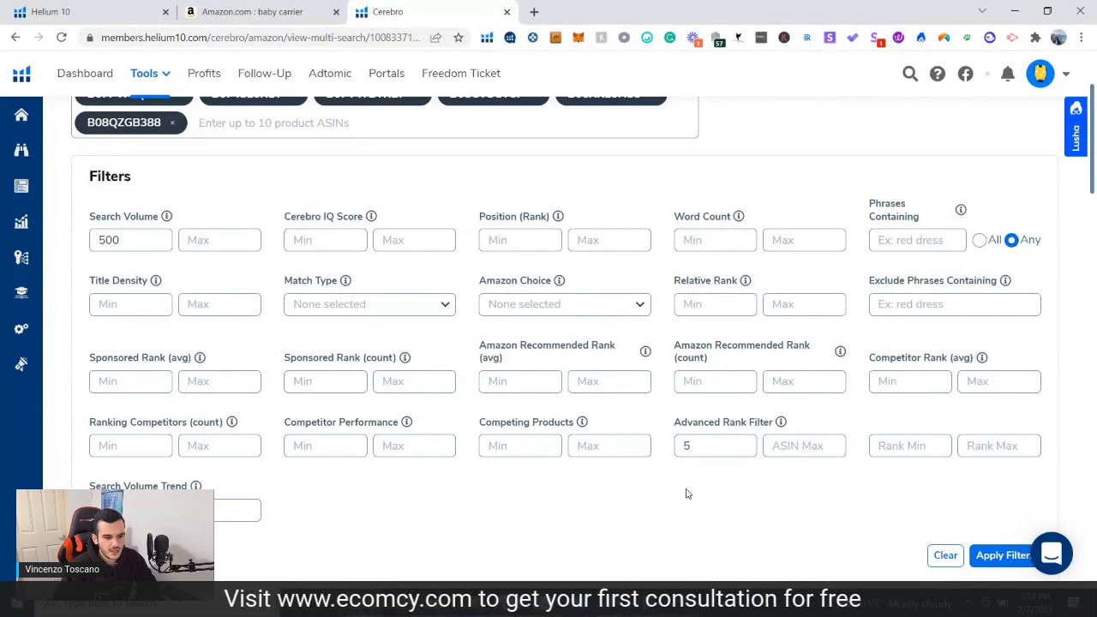
Step: Set the Advanced Rank Filter's rank range to a minimum of 1 and maximum of 35, and apply the filters
{"action": "left_click", "coordinate": [916, 449]}
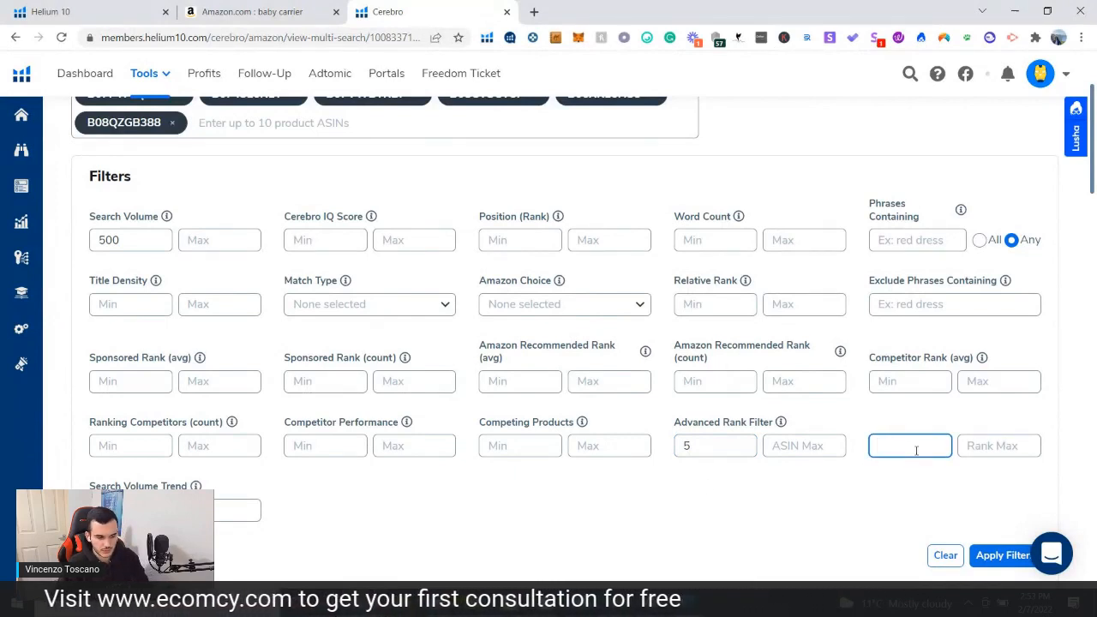
{"action": "type", "text": "1"}
{"action": "left_click", "coordinate": [1000, 450]}
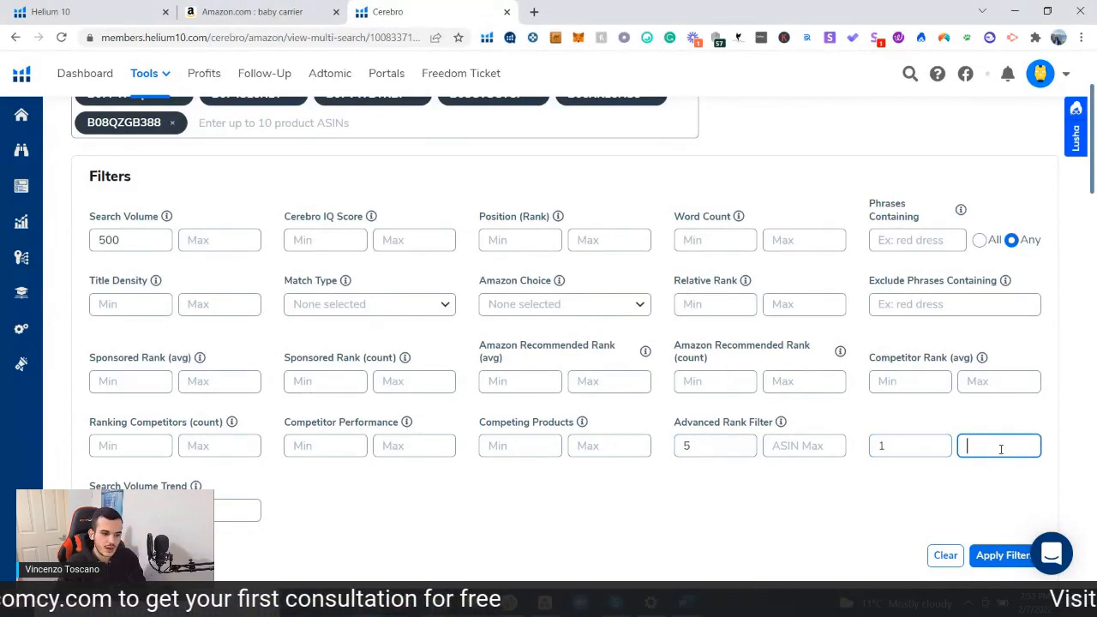
{"action": "type", "text": "35"}
{"action": "left_click", "coordinate": [845, 497]}
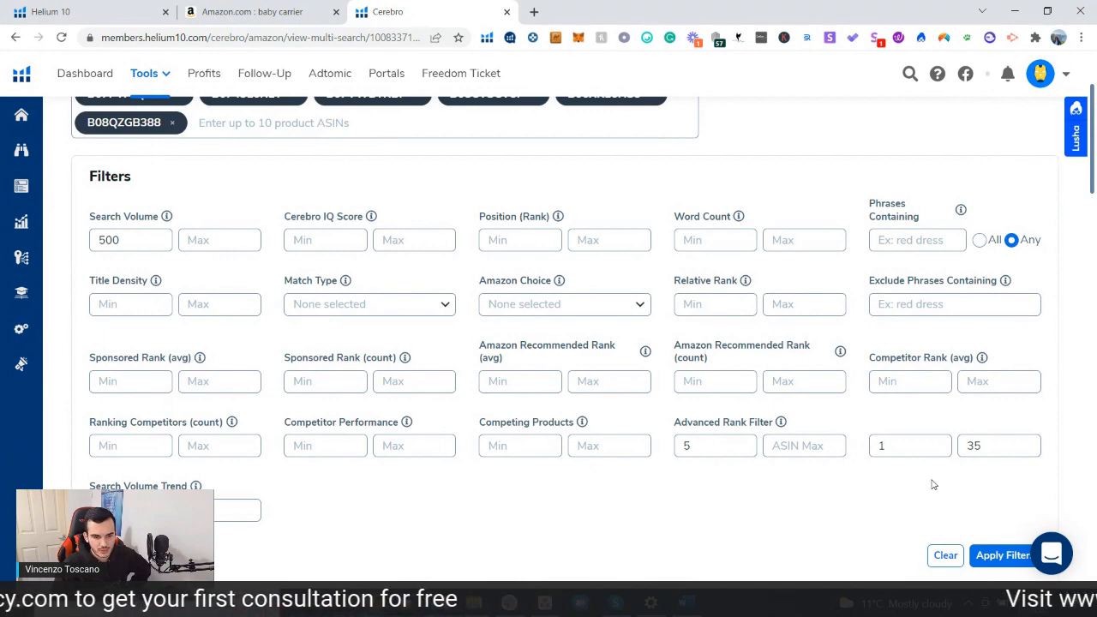
{"action": "scroll", "coordinate": [906, 477], "scroll_direction": "down", "scroll_amount": 2}
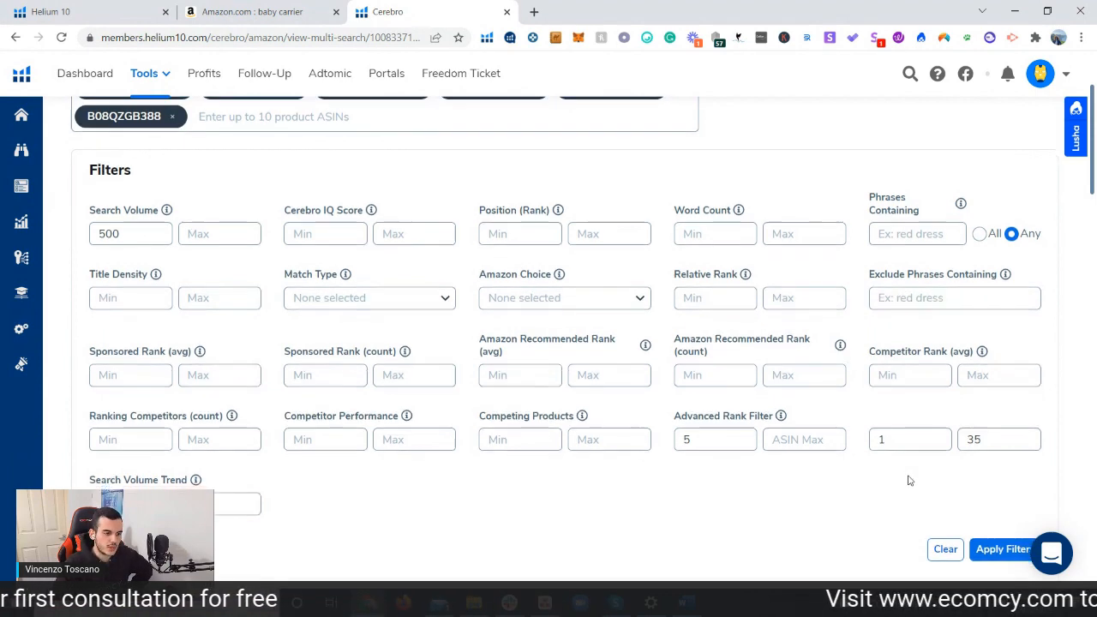
{"action": "scroll", "coordinate": [691, 451], "scroll_direction": "down", "scroll_amount": 1}
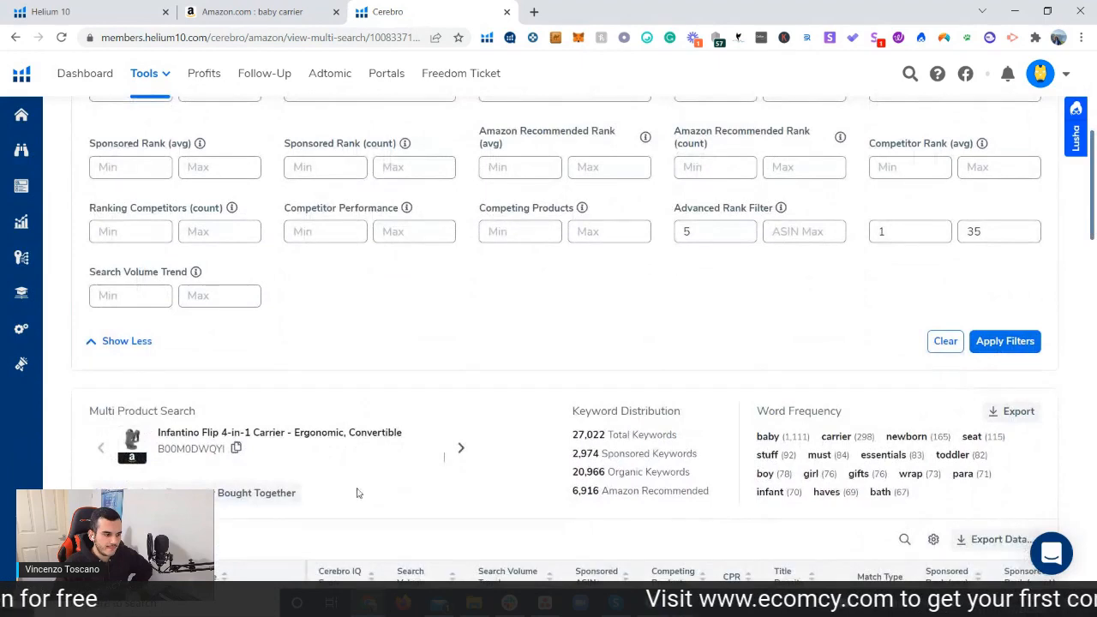
{"action": "left_click", "coordinate": [1005, 341]}
{"action": "scroll", "coordinate": [792, 343], "scroll_direction": "down", "scroll_amount": 3}
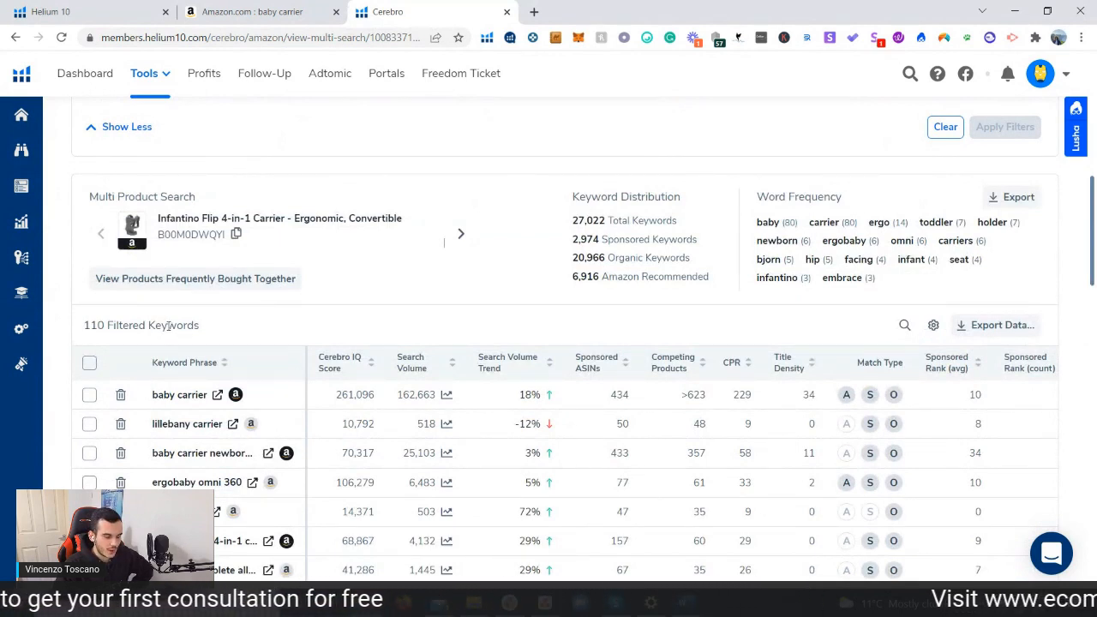
Step: Sort the filtered keywords by search volume from highest to lowest
{"action": "scroll", "coordinate": [192, 363], "scroll_direction": "up", "scroll_amount": 5}
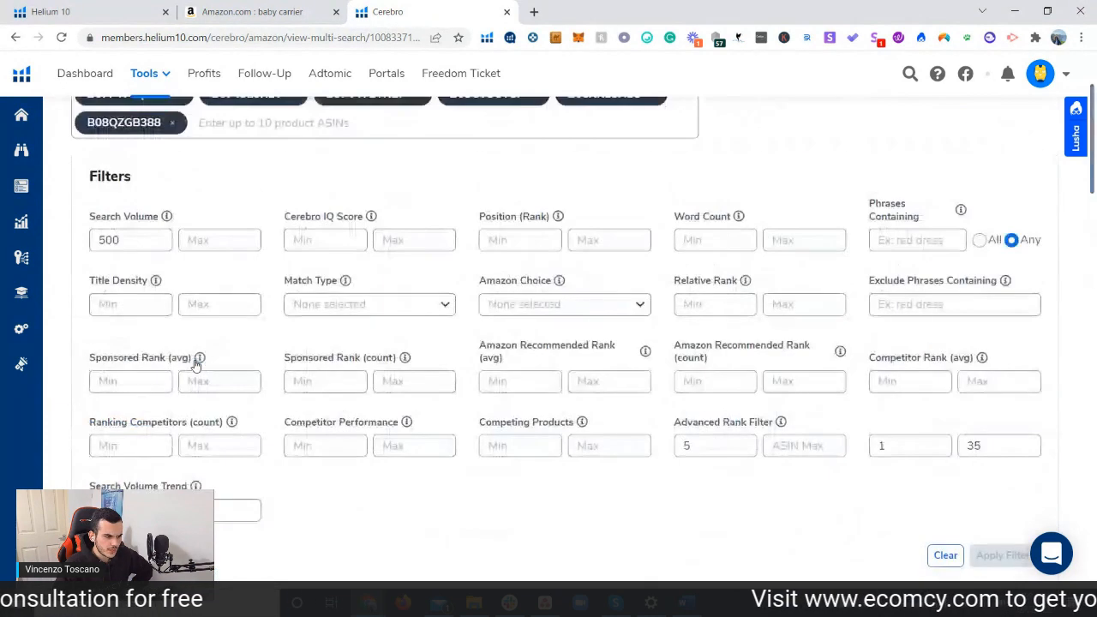
{"action": "scroll", "coordinate": [196, 361], "scroll_direction": "down", "scroll_amount": 1}
{"action": "scroll", "coordinate": [196, 362], "scroll_direction": "down", "scroll_amount": 4}
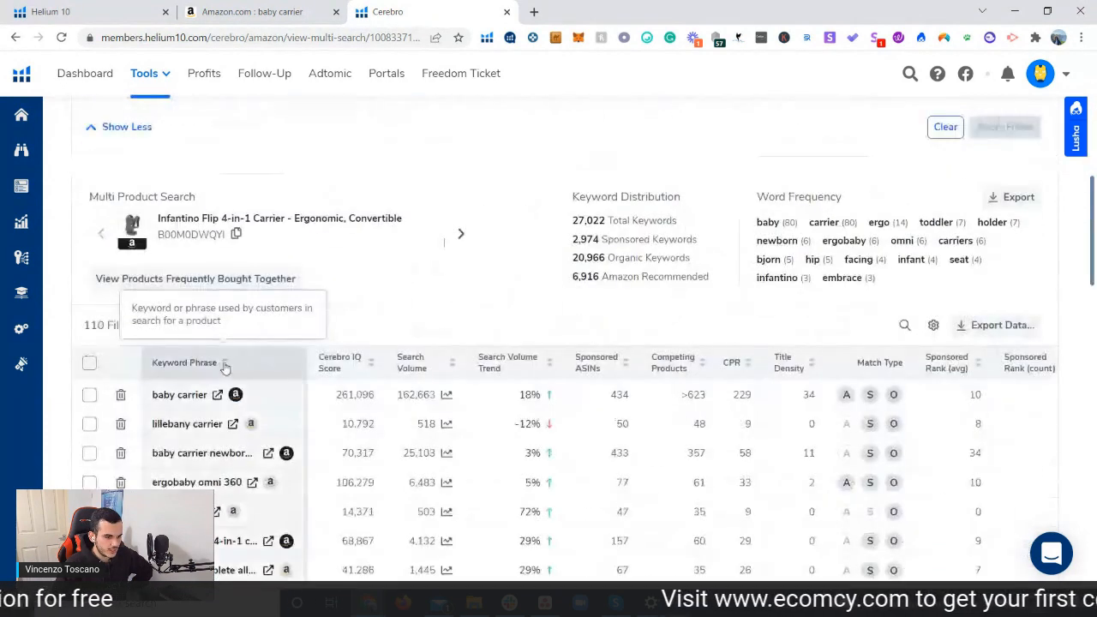
{"action": "left_click", "coordinate": [413, 362]}
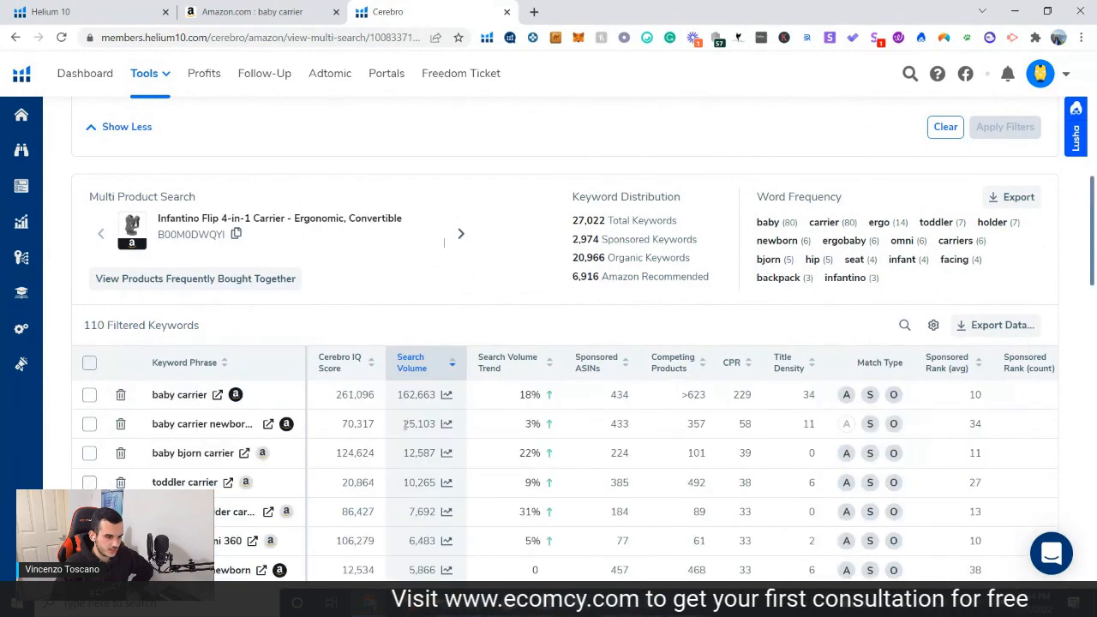
Step: Review the sorted keyword phrases and their search volumes across the result pages, returning to page 1
{"action": "scroll", "coordinate": [412, 416], "scroll_direction": "down", "scroll_amount": 15}
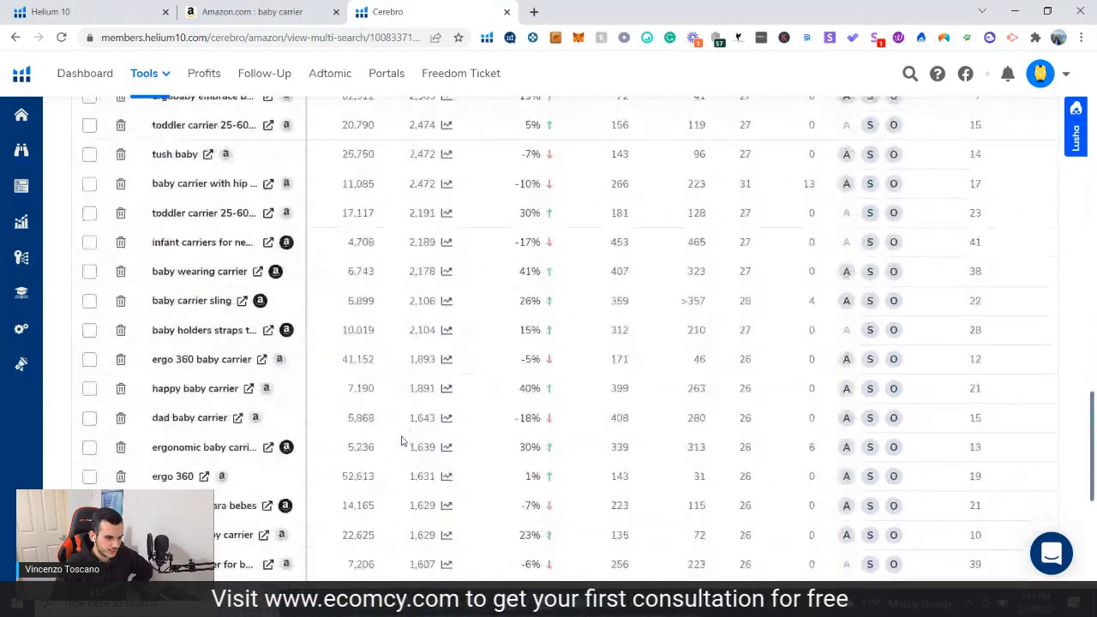
{"action": "scroll", "coordinate": [403, 440], "scroll_direction": "down", "scroll_amount": 2}
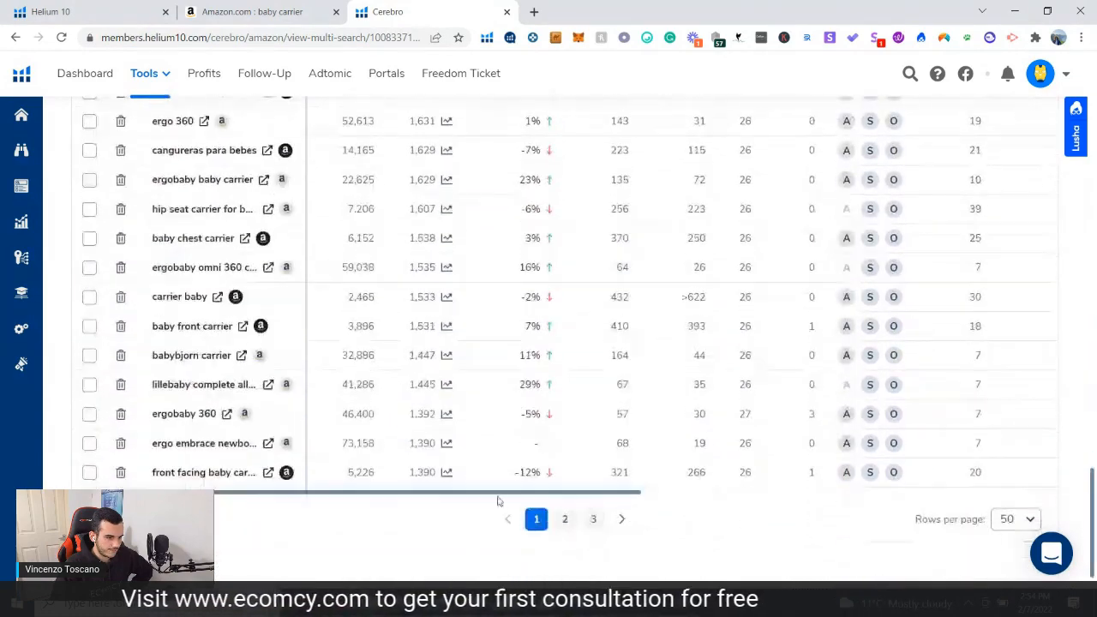
{"action": "left_click", "coordinate": [594, 520]}
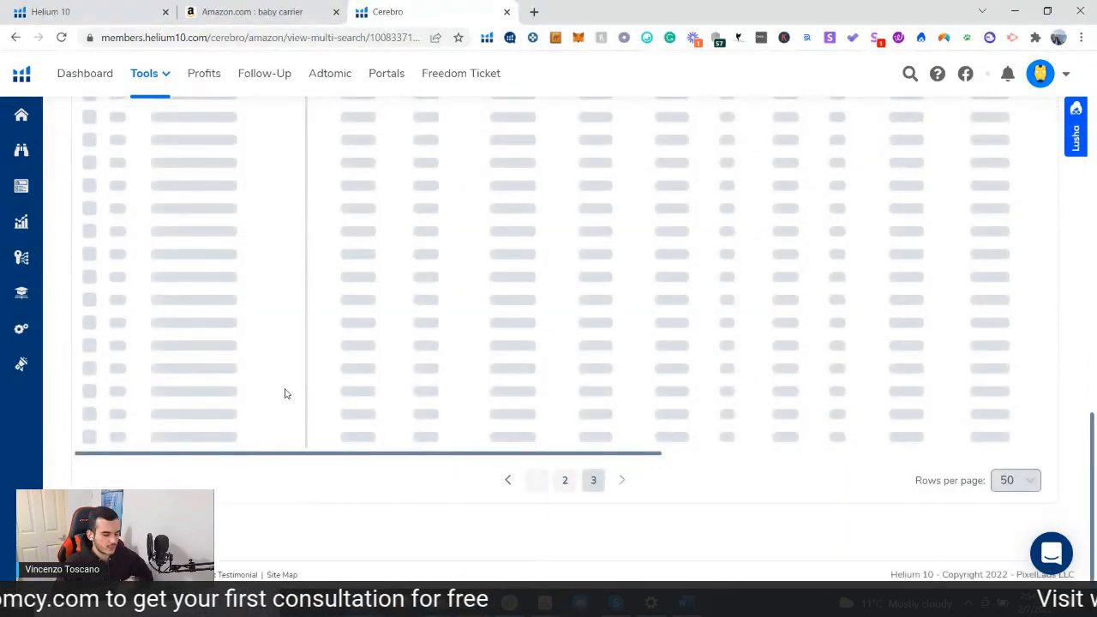
{"action": "left_click", "coordinate": [564, 482]}
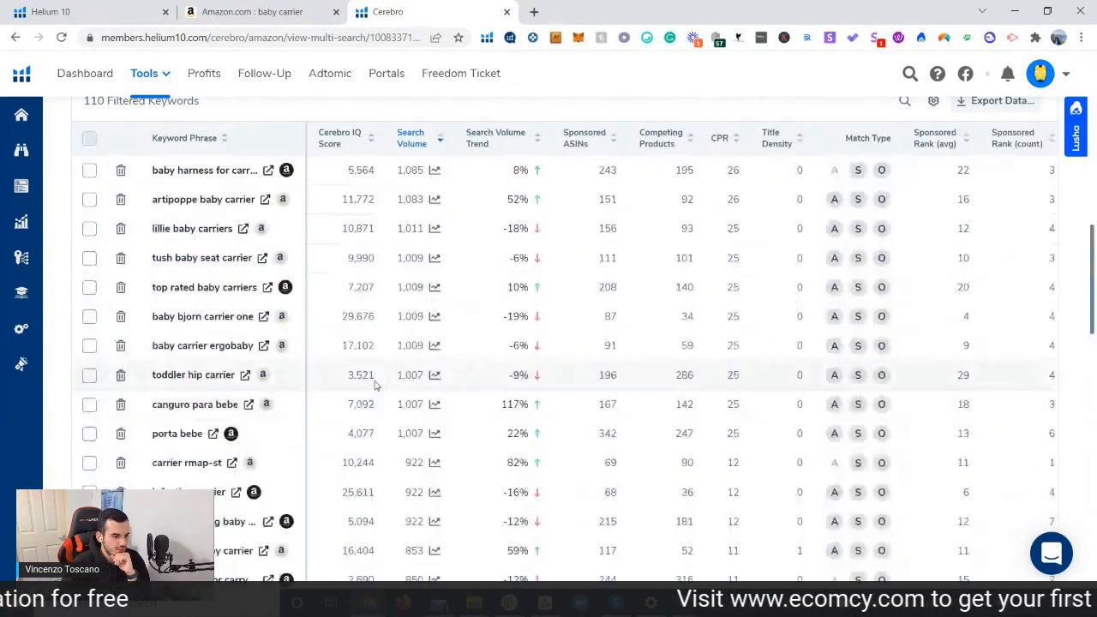
{"action": "scroll", "coordinate": [311, 362], "scroll_direction": "down", "scroll_amount": 10}
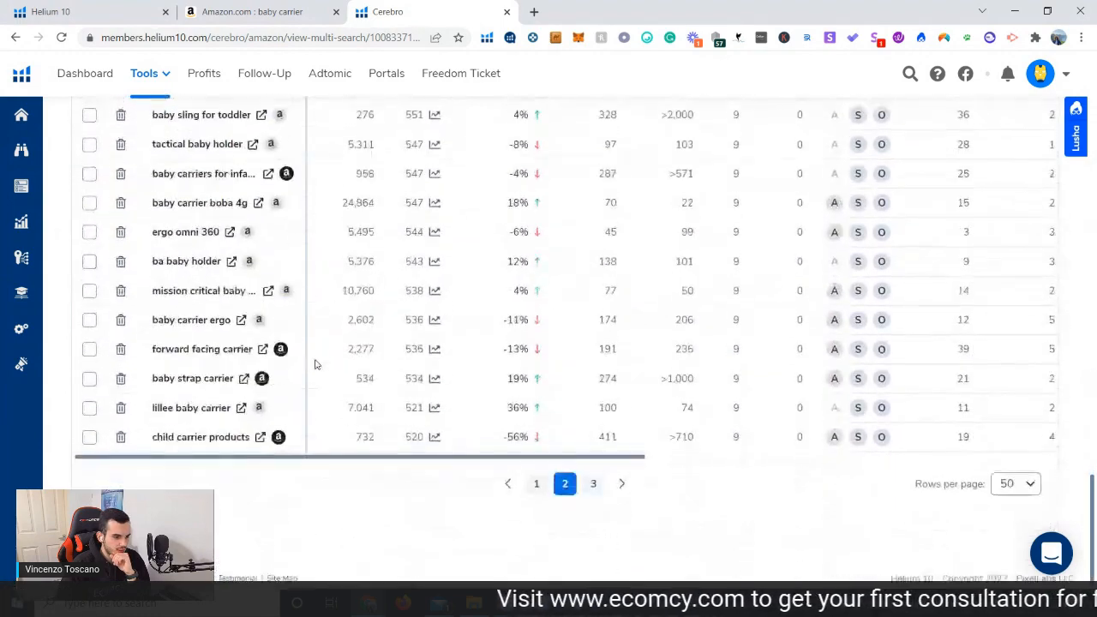
{"action": "left_click", "coordinate": [538, 483]}
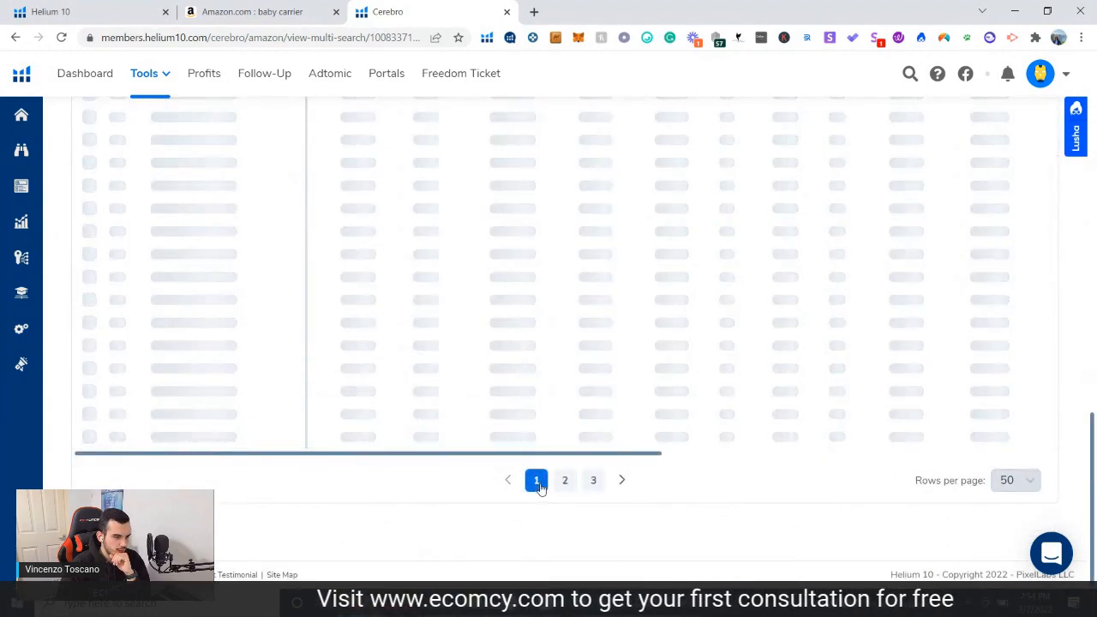
{"action": "scroll", "coordinate": [202, 321], "scroll_direction": "up", "scroll_amount": 8}
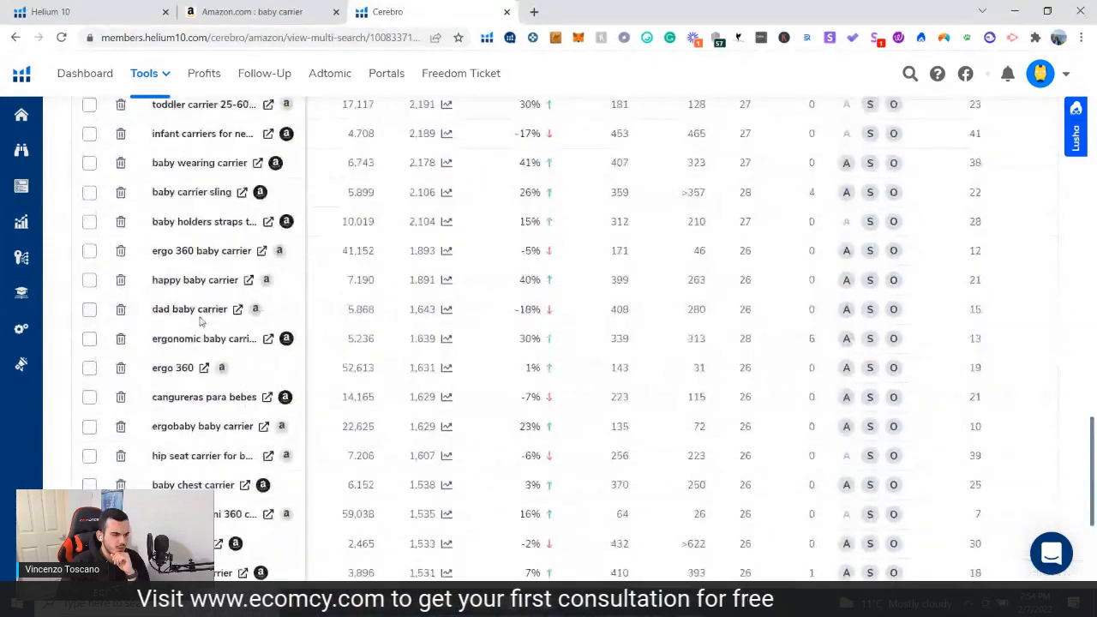
Step: Set the minimum search volume to 600 and apply the filters
{"action": "scroll", "coordinate": [201, 322], "scroll_direction": "up", "scroll_amount": 10}
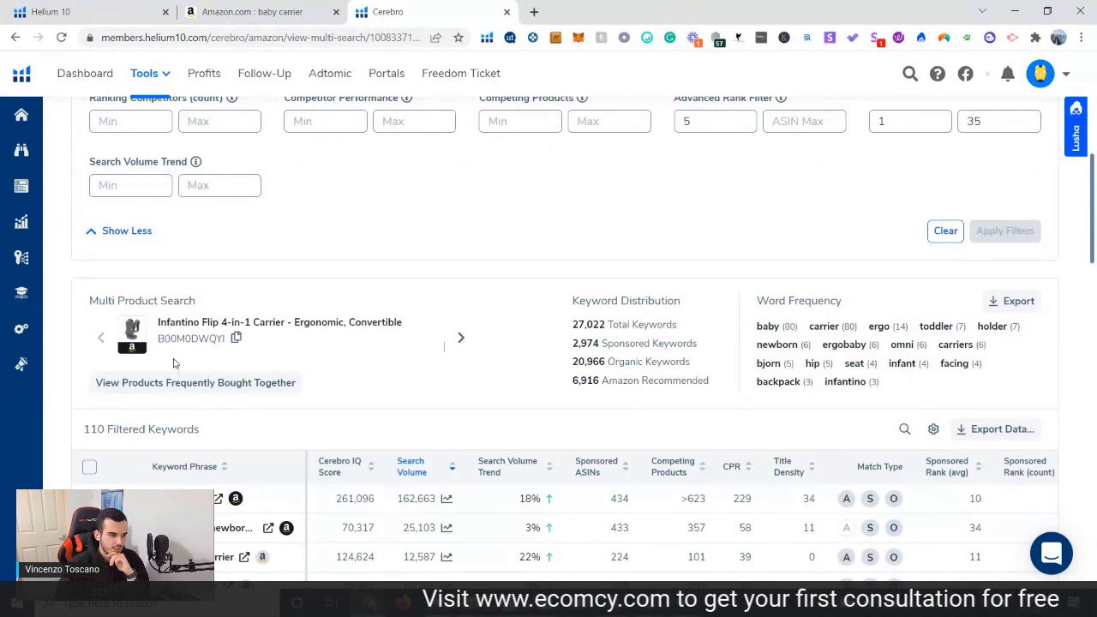
{"action": "scroll", "coordinate": [176, 364], "scroll_direction": "up", "scroll_amount": 2}
{"action": "scroll", "coordinate": [172, 358], "scroll_direction": "up", "scroll_amount": 2}
{"action": "left_click_drag", "start_coordinate": [124, 273], "coordinate": [85, 273]}
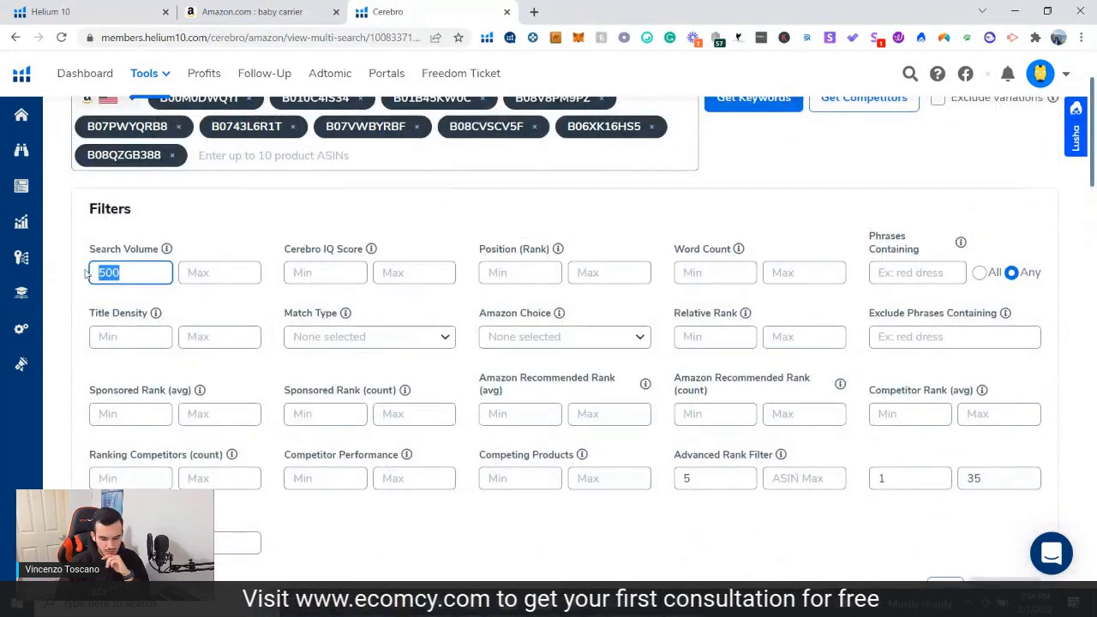
{"action": "type", "text": "600"}
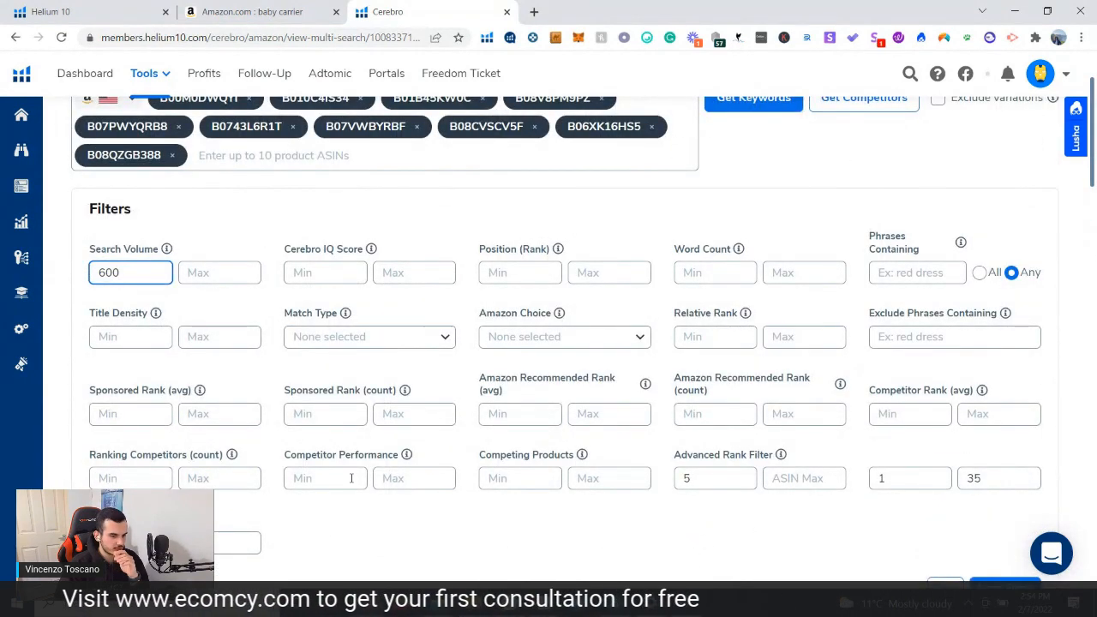
{"action": "scroll", "coordinate": [857, 385], "scroll_direction": "down", "scroll_amount": 2}
{"action": "left_click", "coordinate": [1008, 446]}
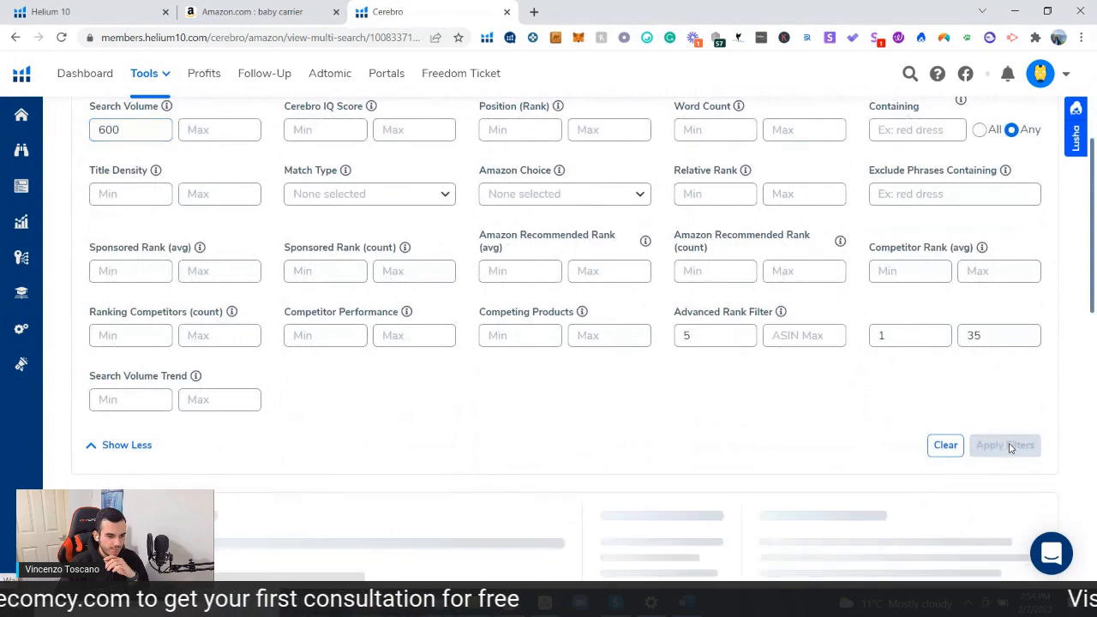
{"action": "scroll", "coordinate": [534, 421], "scroll_direction": "down", "scroll_amount": 3}
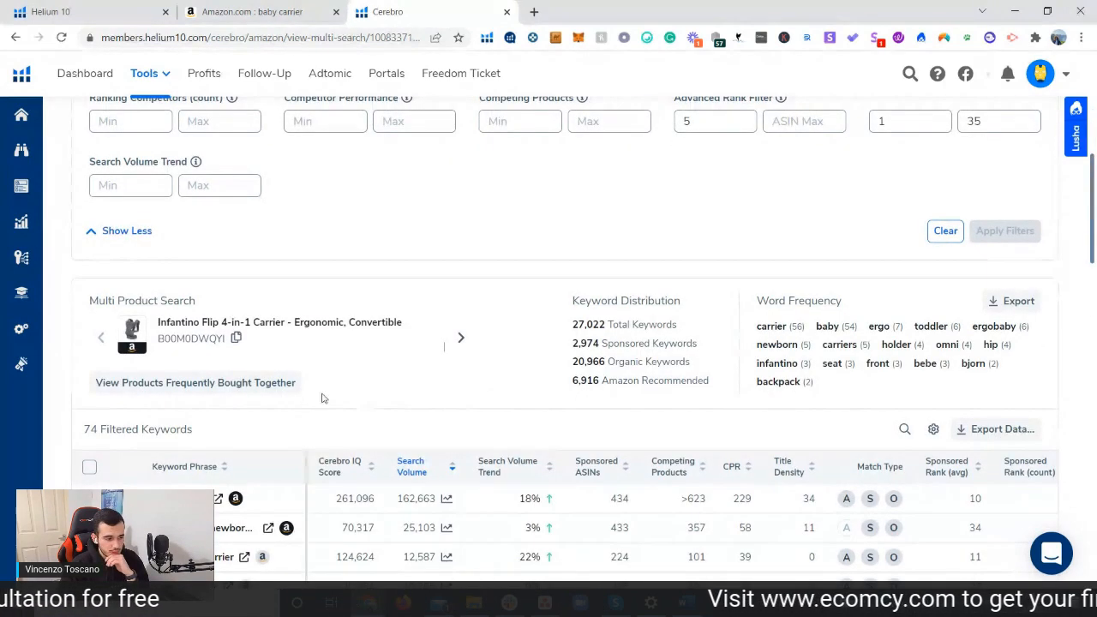
{"action": "scroll", "coordinate": [139, 407], "scroll_direction": "down", "scroll_amount": 2}
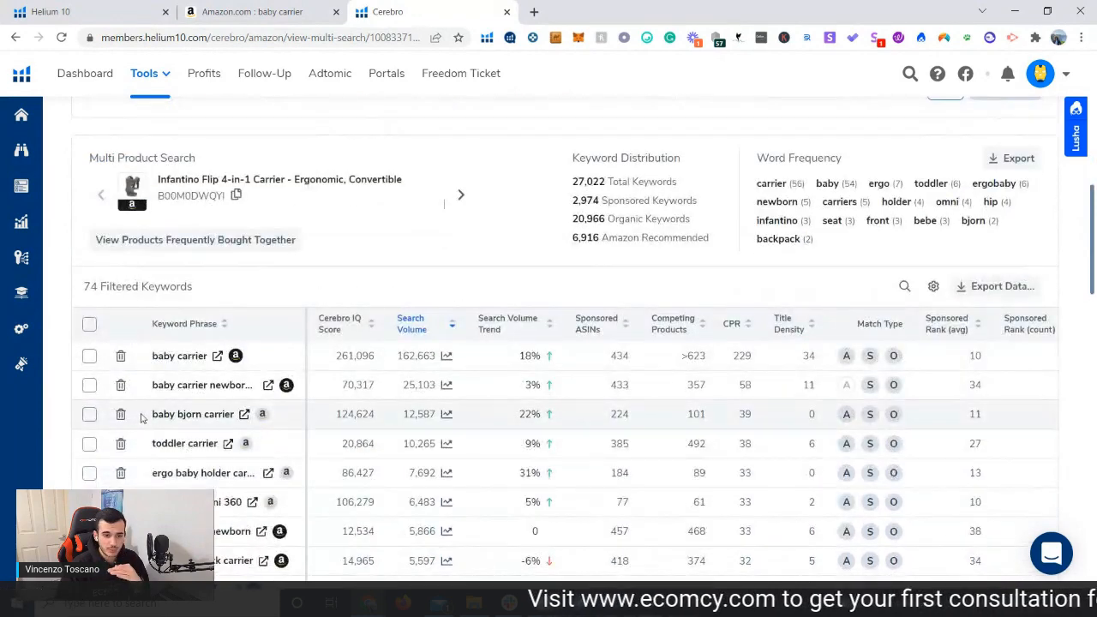
Step: Set the Advanced Rank Filter's minimum ASIN count to 6 and apply the filters
{"action": "scroll", "coordinate": [436, 395], "scroll_direction": "up", "scroll_amount": 2}
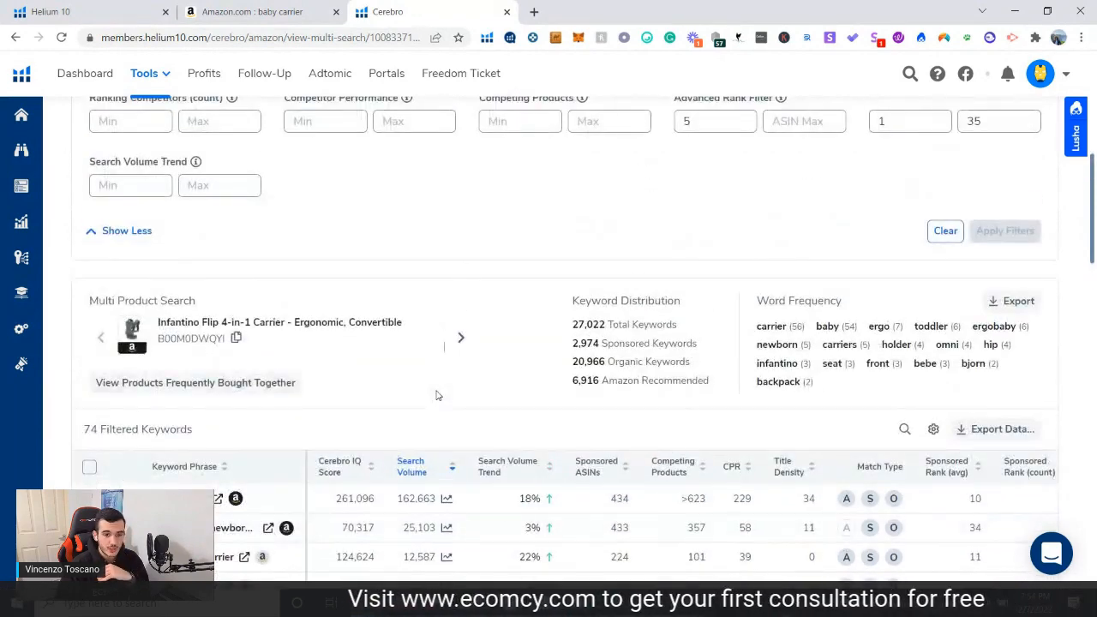
{"action": "double_click", "coordinate": [680, 120]}
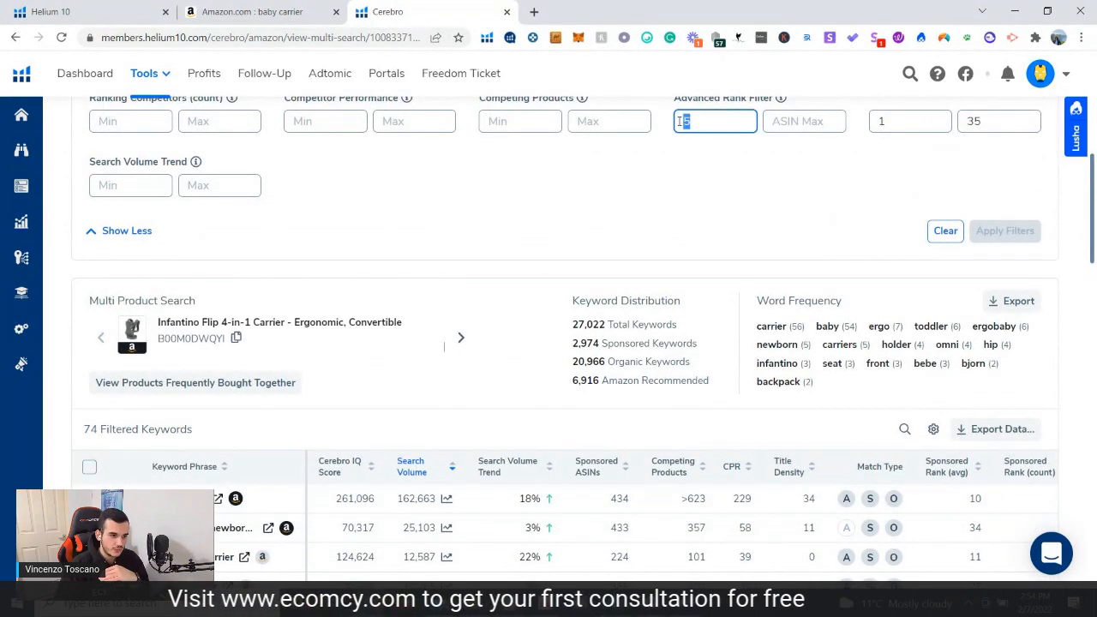
{"action": "type", "text": "6"}
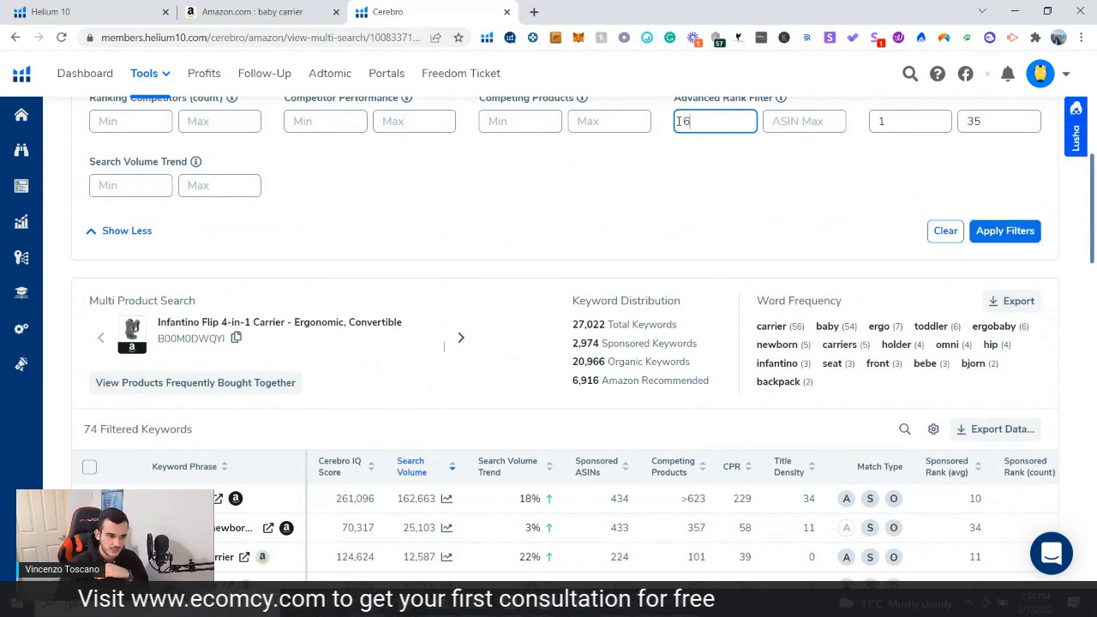
{"action": "left_click", "coordinate": [1000, 231]}
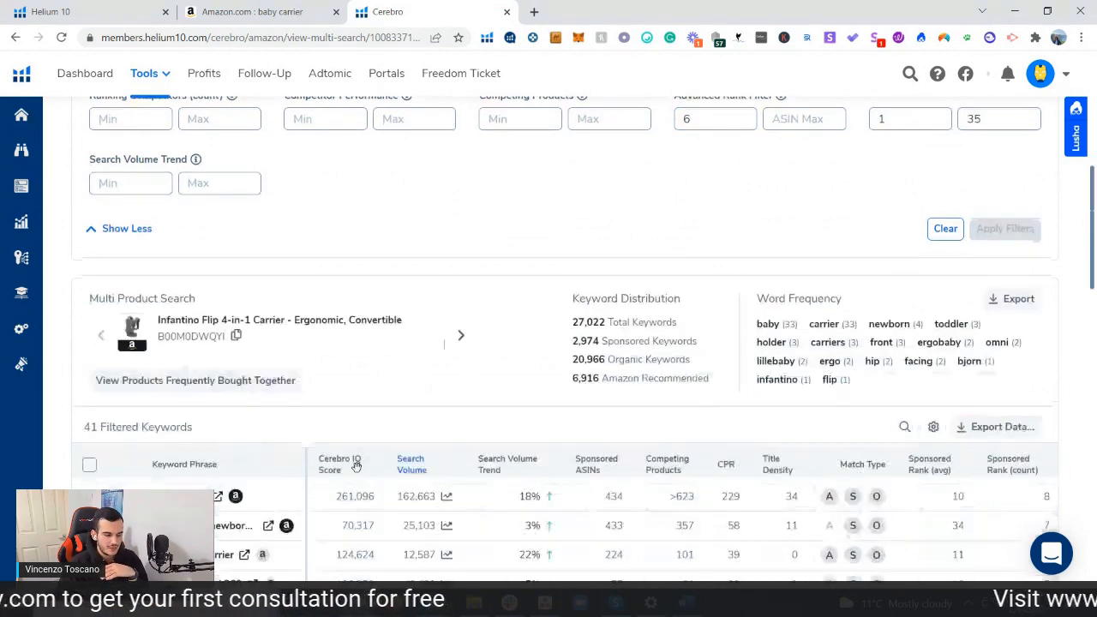
{"action": "scroll", "coordinate": [360, 471], "scroll_direction": "down", "scroll_amount": 1}
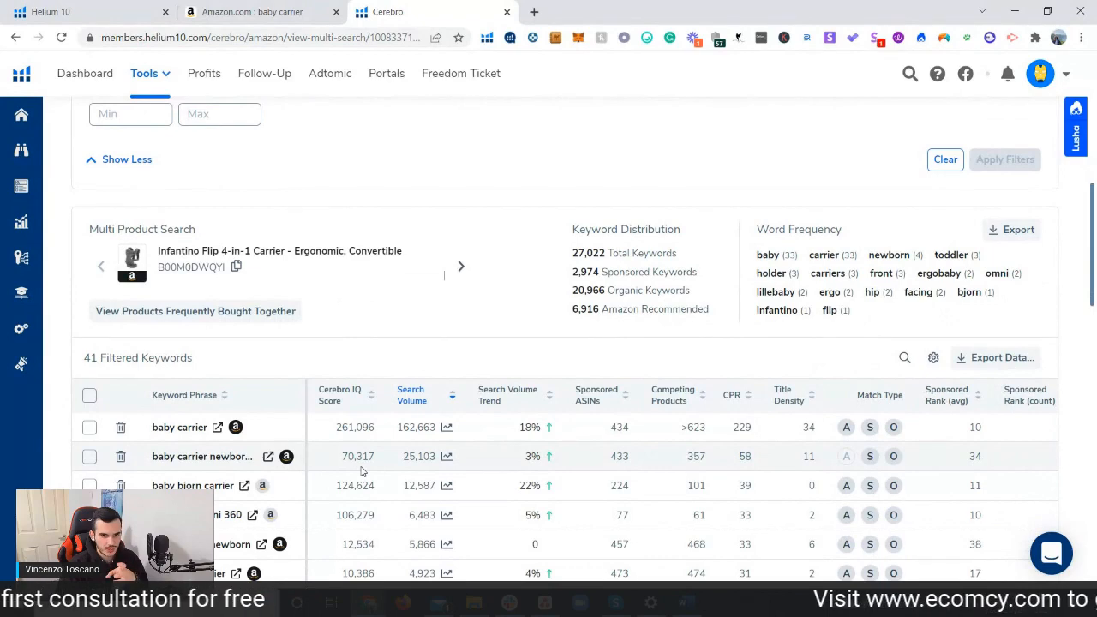
Step: Widen the Keyword Phrase column of the results table so the long phrases fit
{"action": "scroll", "coordinate": [656, 366], "scroll_direction": "up", "scroll_amount": 2}
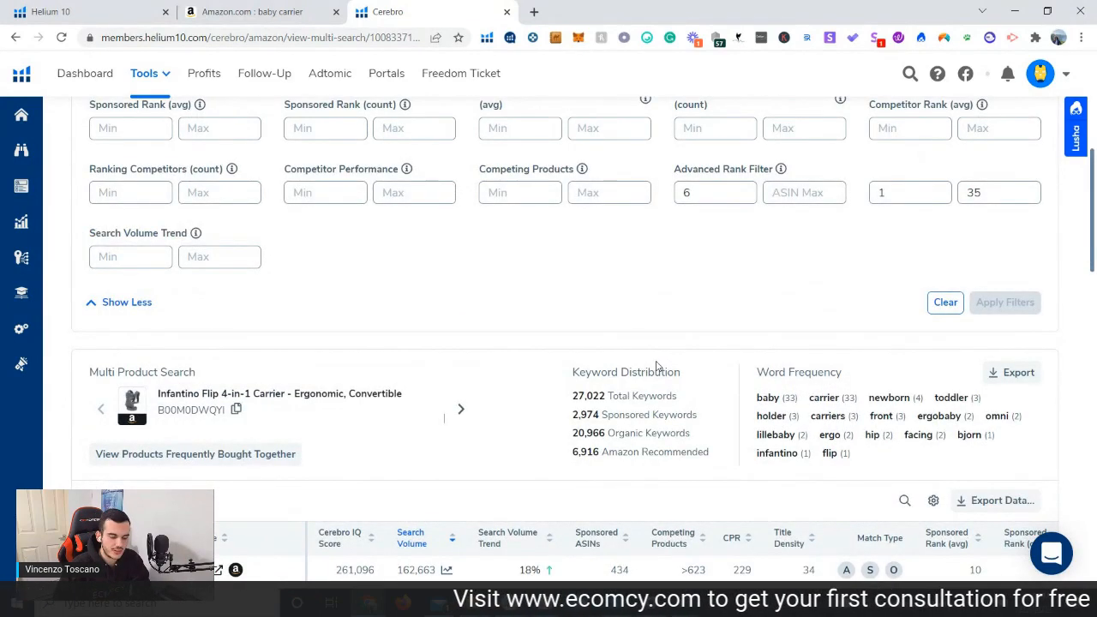
{"action": "scroll", "coordinate": [657, 366], "scroll_direction": "down", "scroll_amount": 4}
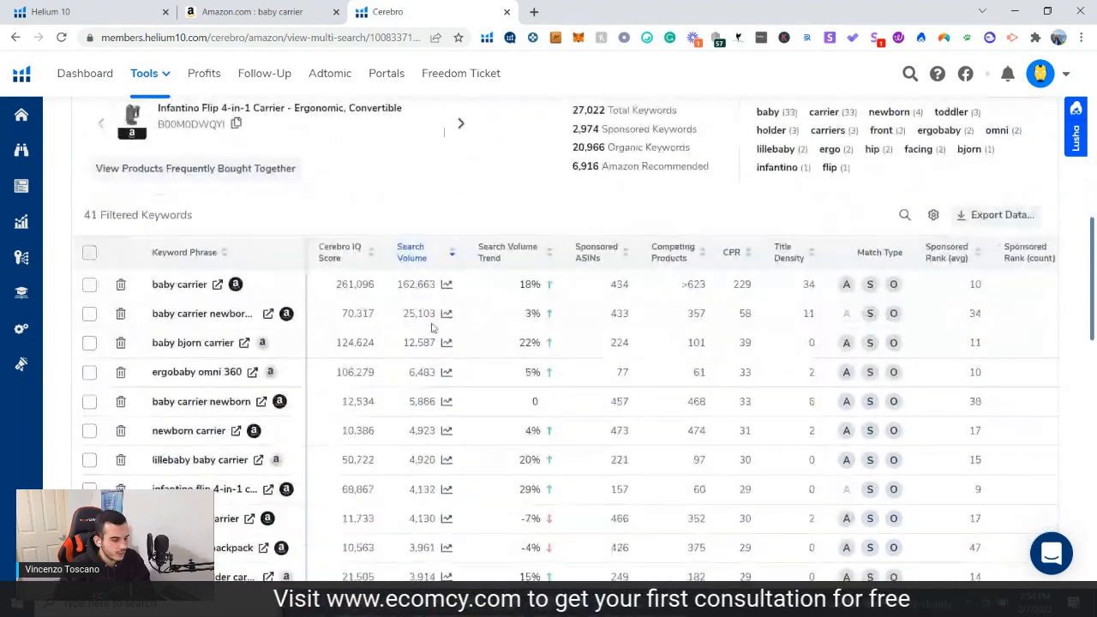
{"action": "left_click_drag", "start_coordinate": [306, 252], "coordinate": [401, 252]}
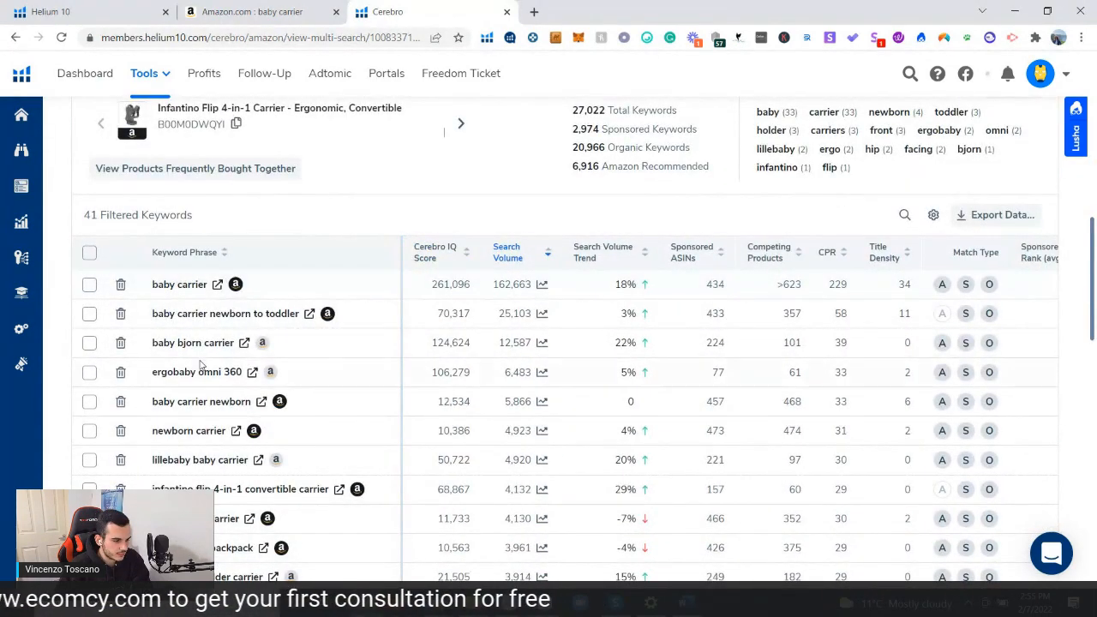
Step: Review the whole filtered keyword list for relevance and competitor brand names
{"action": "scroll", "coordinate": [202, 365], "scroll_direction": "down", "scroll_amount": 8}
{"action": "scroll", "coordinate": [202, 364], "scroll_direction": "down", "scroll_amount": 5}
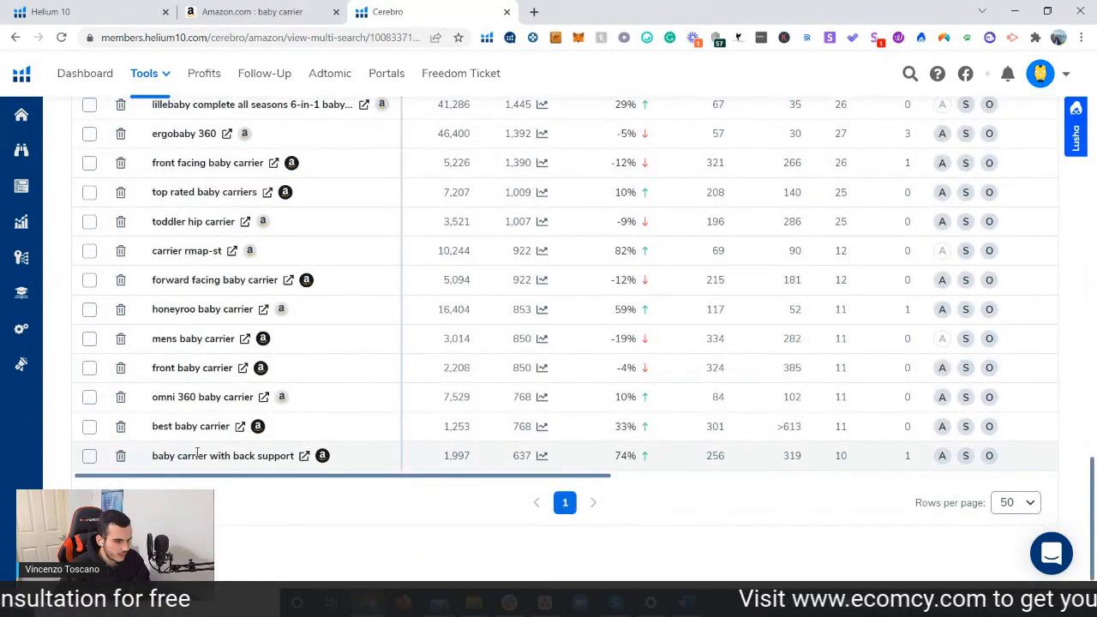
{"action": "scroll", "coordinate": [197, 454], "scroll_direction": "up", "scroll_amount": 11}
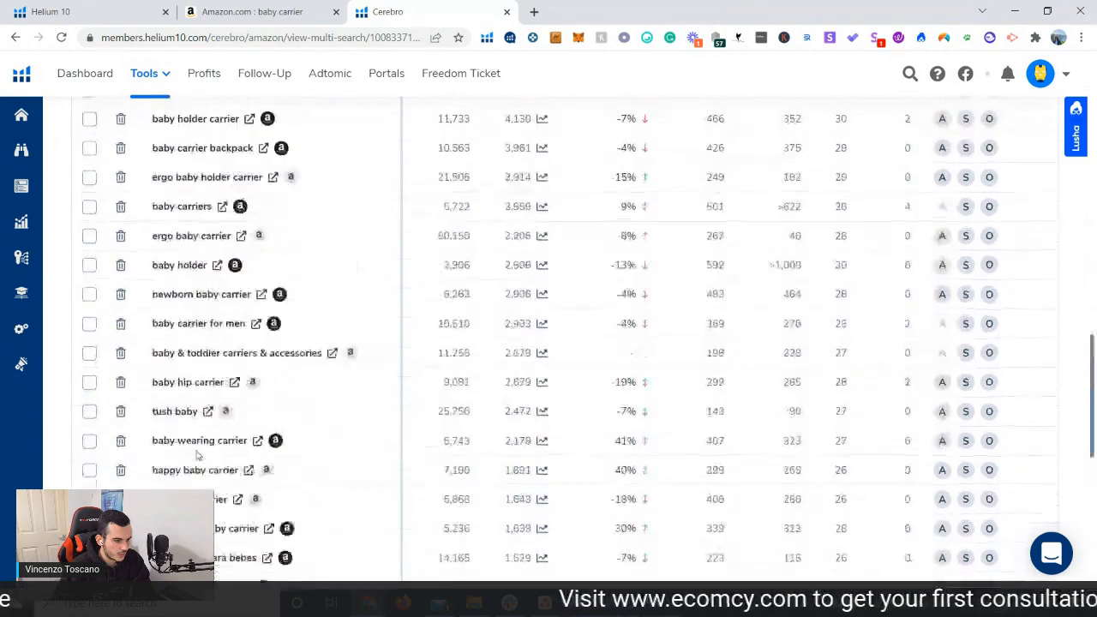
{"action": "scroll", "coordinate": [197, 456], "scroll_direction": "up", "scroll_amount": 3}
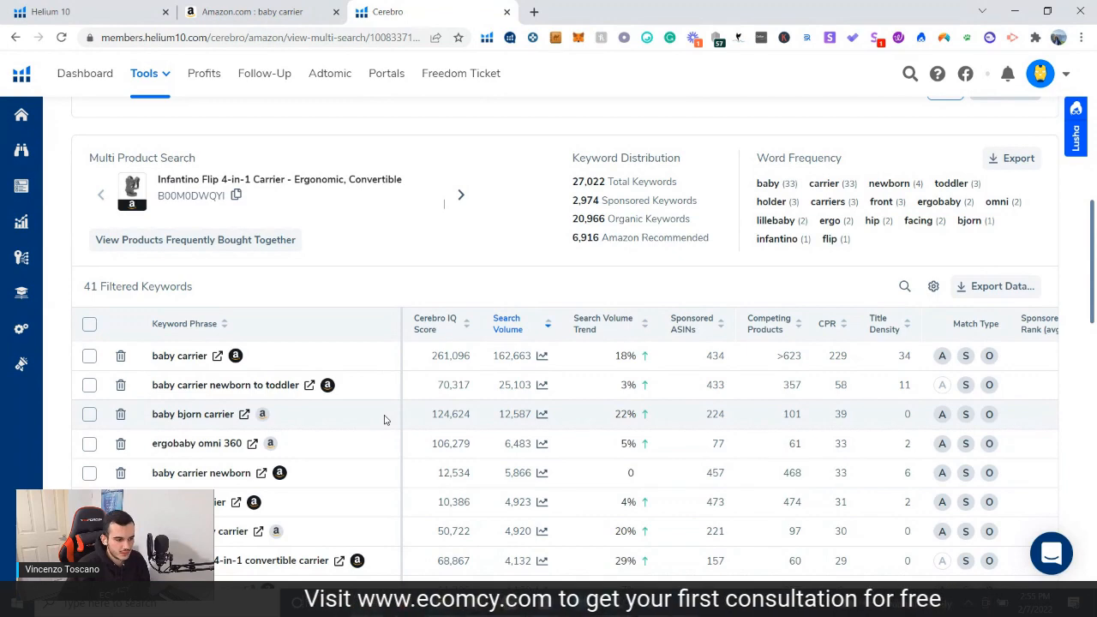
{"action": "scroll", "coordinate": [384, 419], "scroll_direction": "down", "scroll_amount": 3}
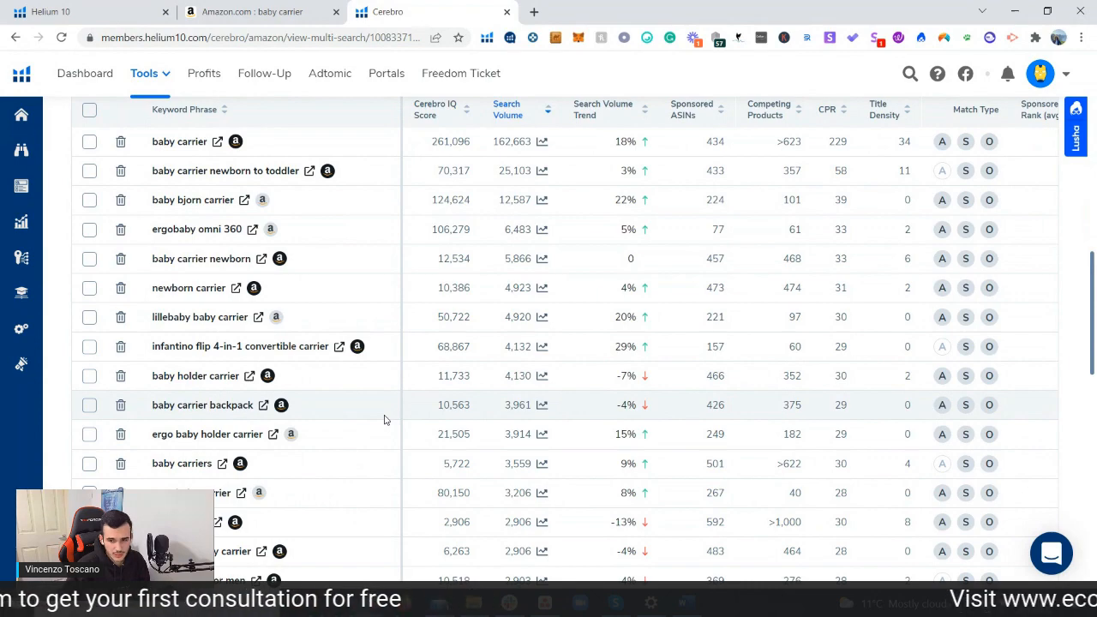
{"action": "scroll", "coordinate": [385, 419], "scroll_direction": "up", "scroll_amount": 3}
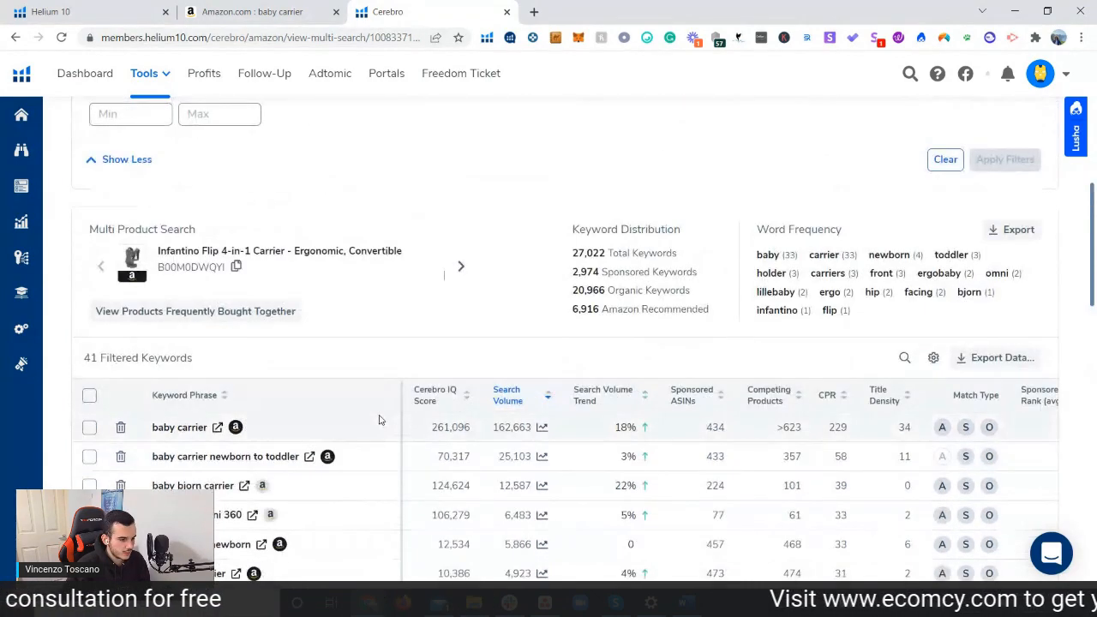
{"action": "scroll", "coordinate": [381, 419], "scroll_direction": "down", "scroll_amount": 1}
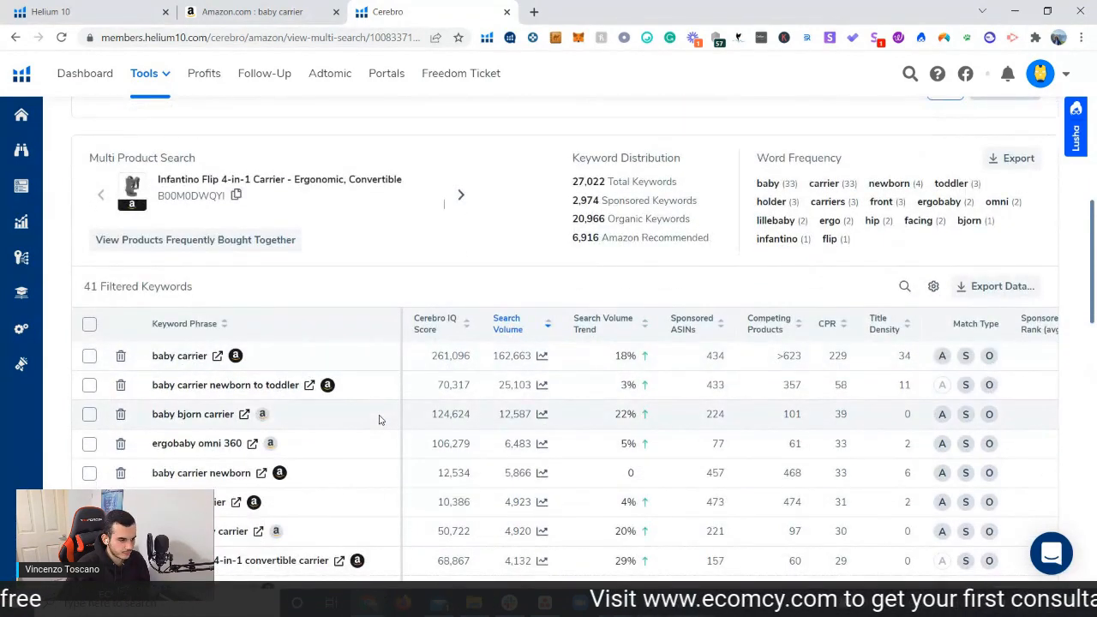
Step: Check the Amazon search results for "baby bjorn carrier" for brand relevance and return to Cerebro
{"action": "left_click", "coordinate": [242, 419]}
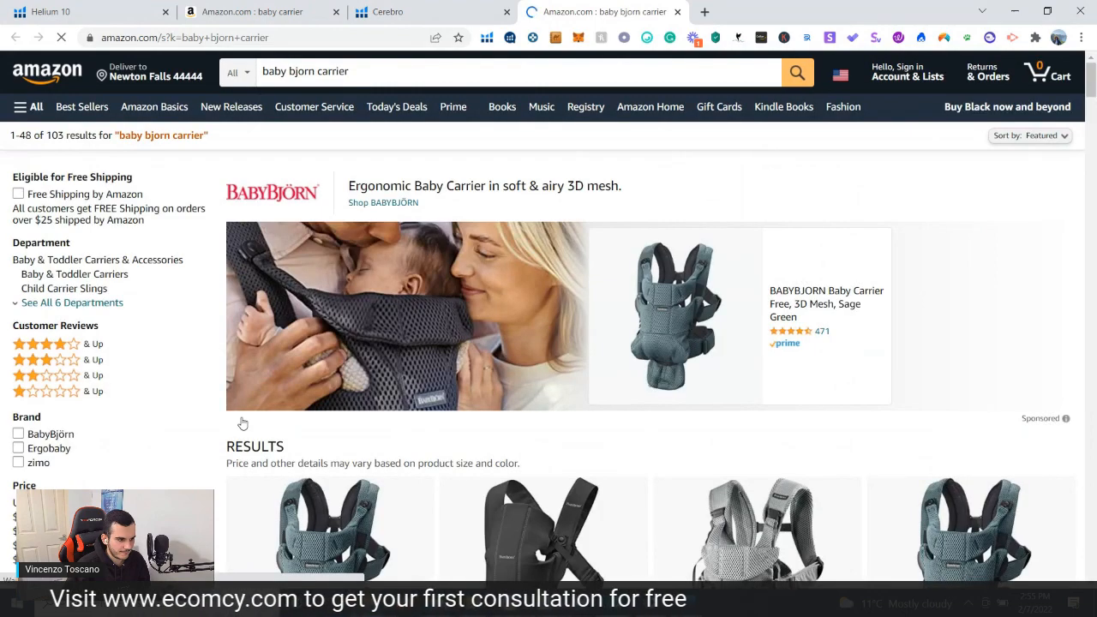
{"action": "scroll", "coordinate": [242, 423], "scroll_direction": "down", "scroll_amount": 2}
{"action": "scroll", "coordinate": [242, 423], "scroll_direction": "up", "scroll_amount": 1}
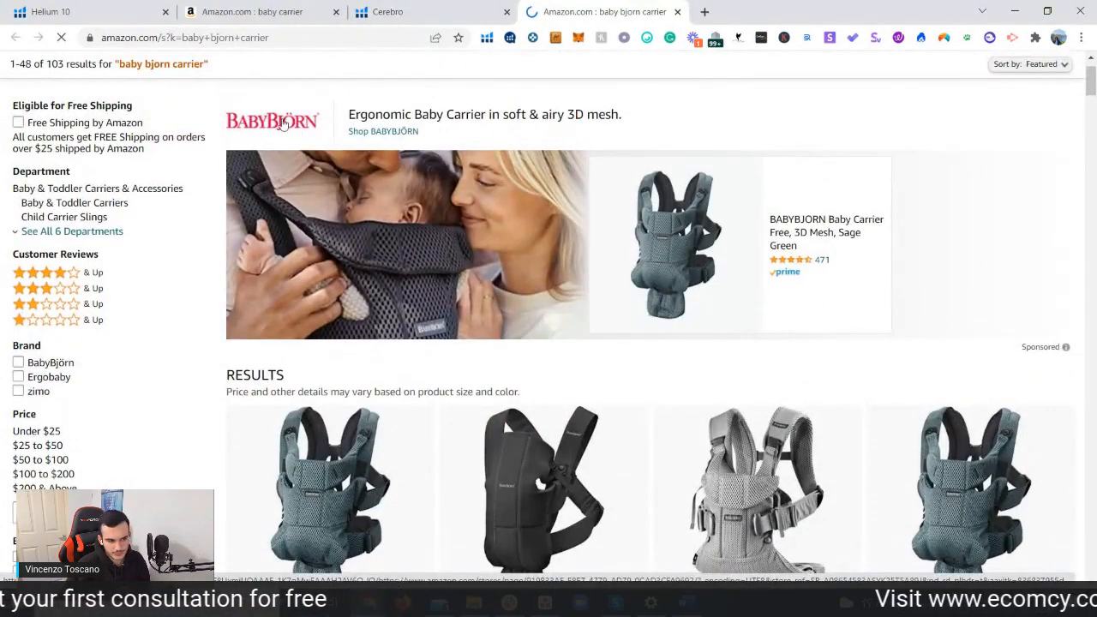
{"action": "left_click", "coordinate": [433, 11]}
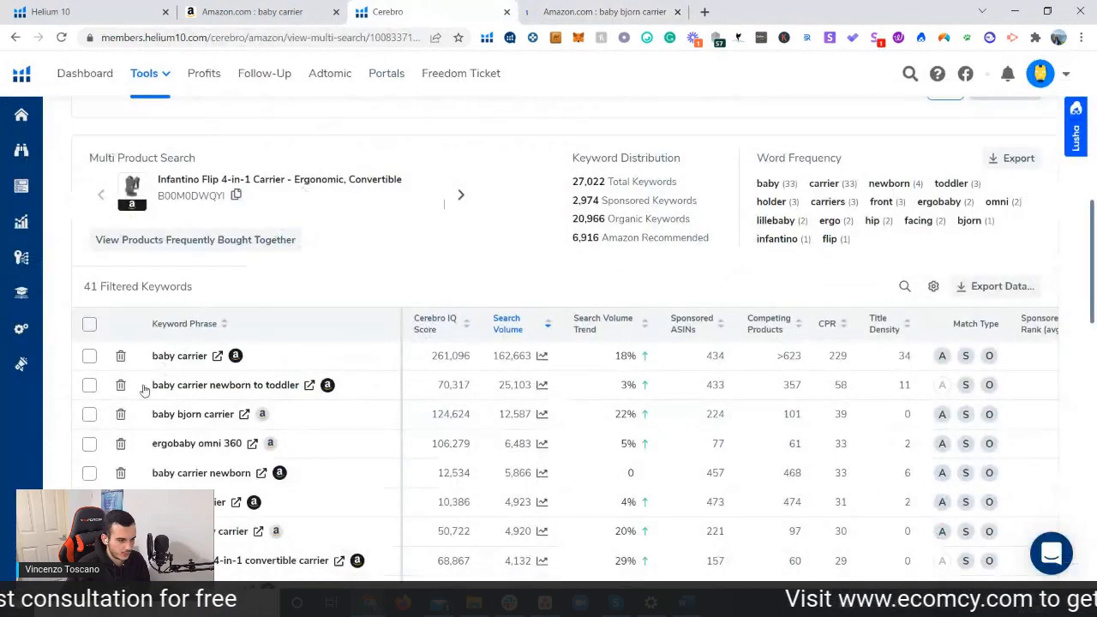
Step: Select the branded keywords "baby bjorn carrier" and "ergobaby omni 360" in the results table
{"action": "left_click", "coordinate": [89, 415]}
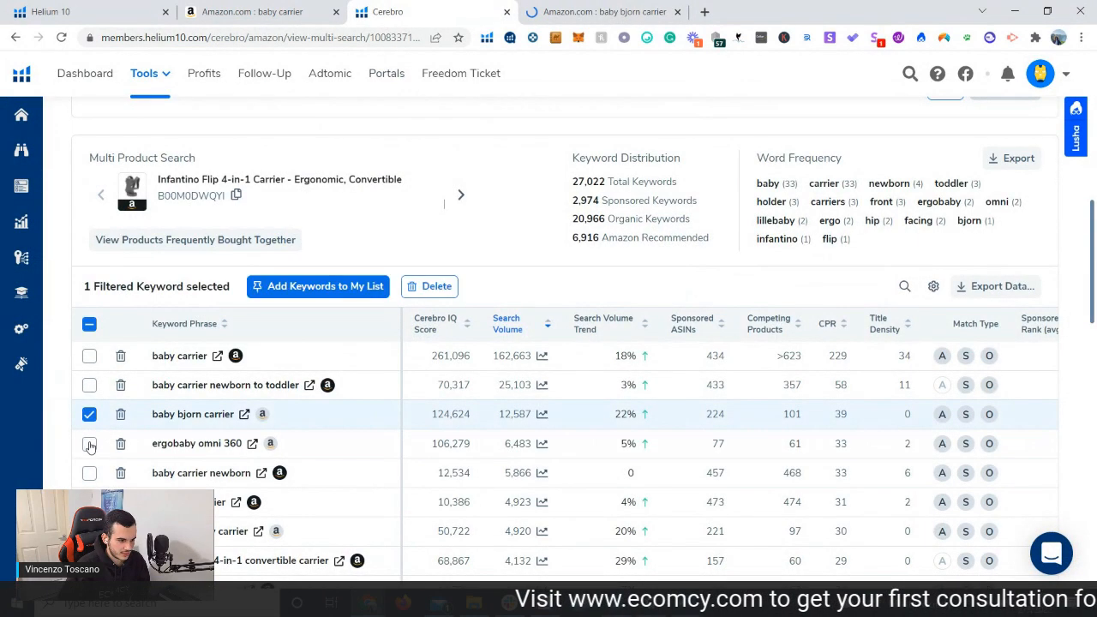
{"action": "left_click", "coordinate": [89, 444]}
{"action": "scroll", "coordinate": [91, 441], "scroll_direction": "down", "scroll_amount": 1}
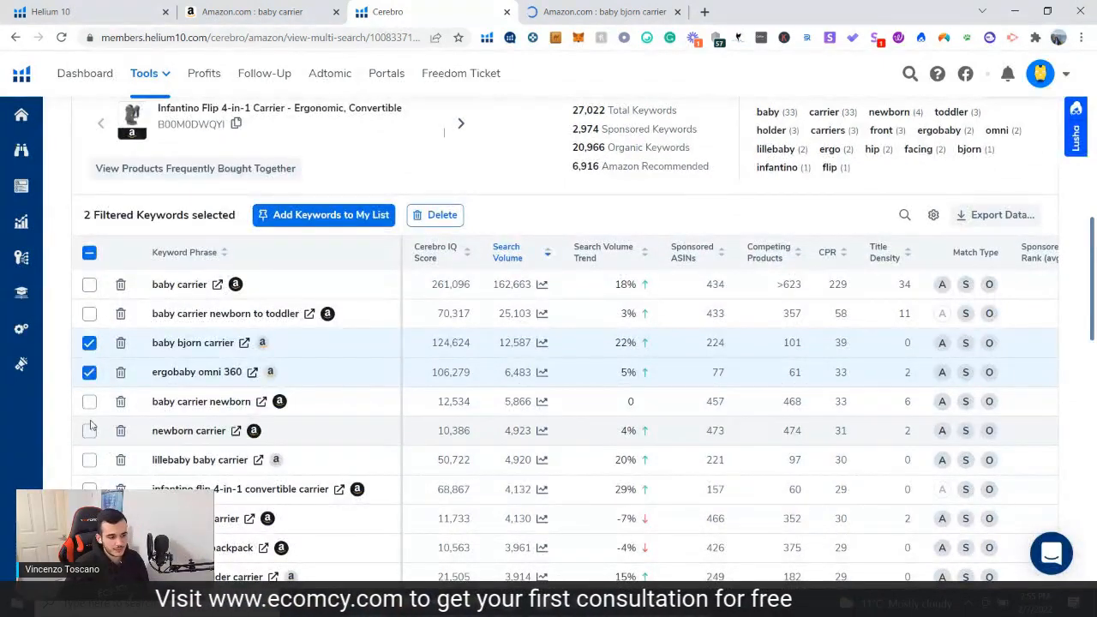
{"action": "scroll", "coordinate": [91, 424], "scroll_direction": "down", "scroll_amount": 2}
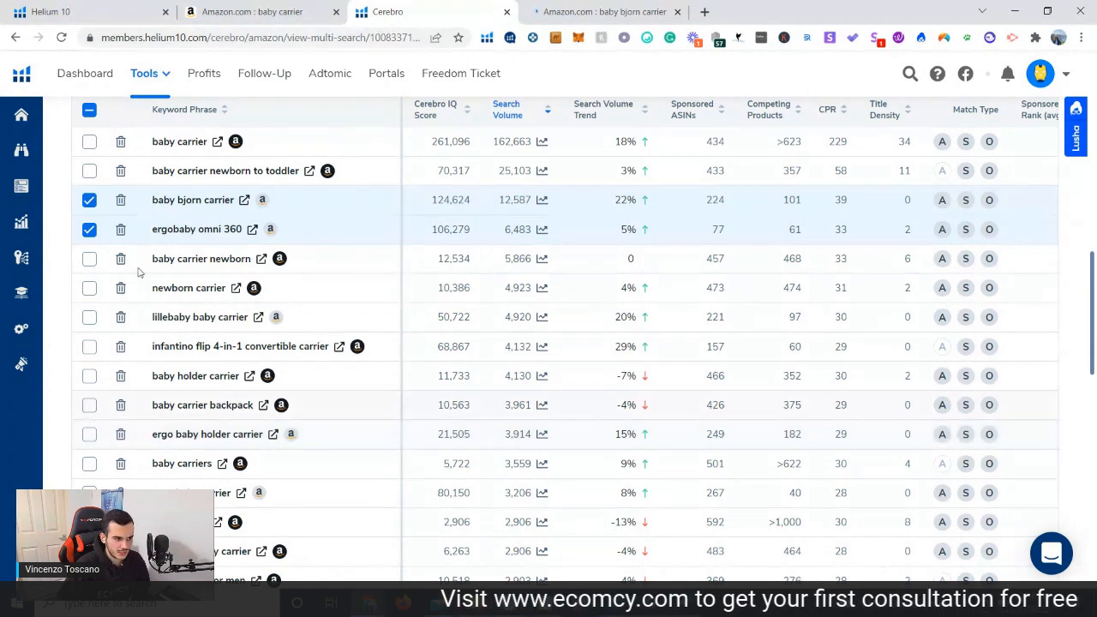
{"action": "scroll", "coordinate": [141, 274], "scroll_direction": "up", "scroll_amount": 2}
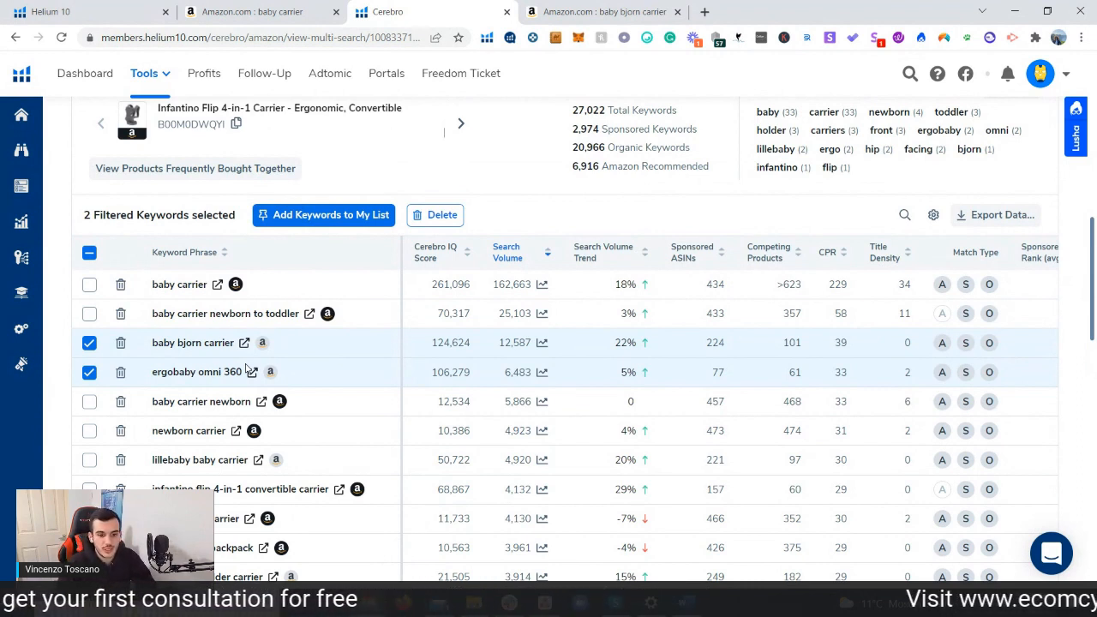
Step: Add "lillebaby baby carrier", "infantino flip 4-in-1 convertible carrier" and "ergo baby carrier" to the keyword selection
{"action": "scroll", "coordinate": [240, 358], "scroll_direction": "down", "scroll_amount": 2}
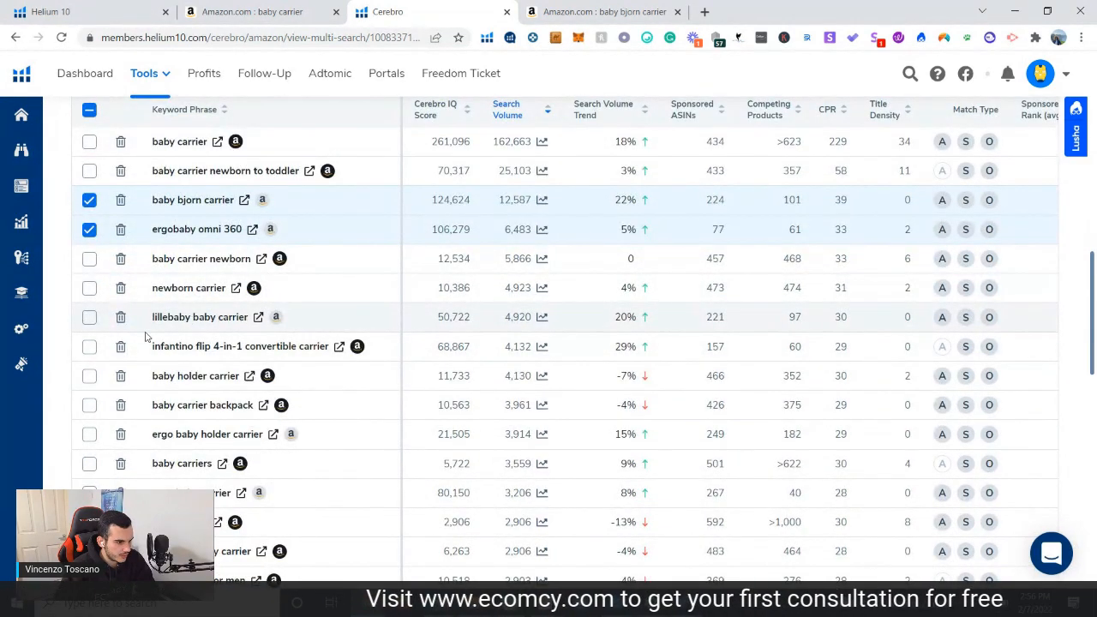
{"action": "left_click", "coordinate": [87, 319]}
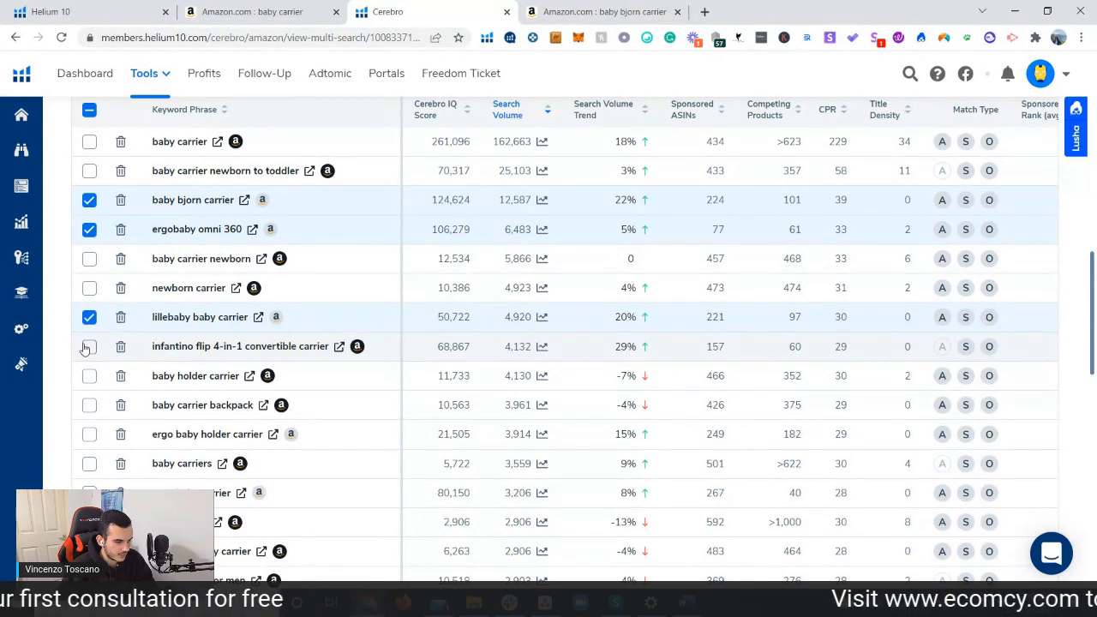
{"action": "scroll", "coordinate": [85, 348], "scroll_direction": "down", "scroll_amount": 1}
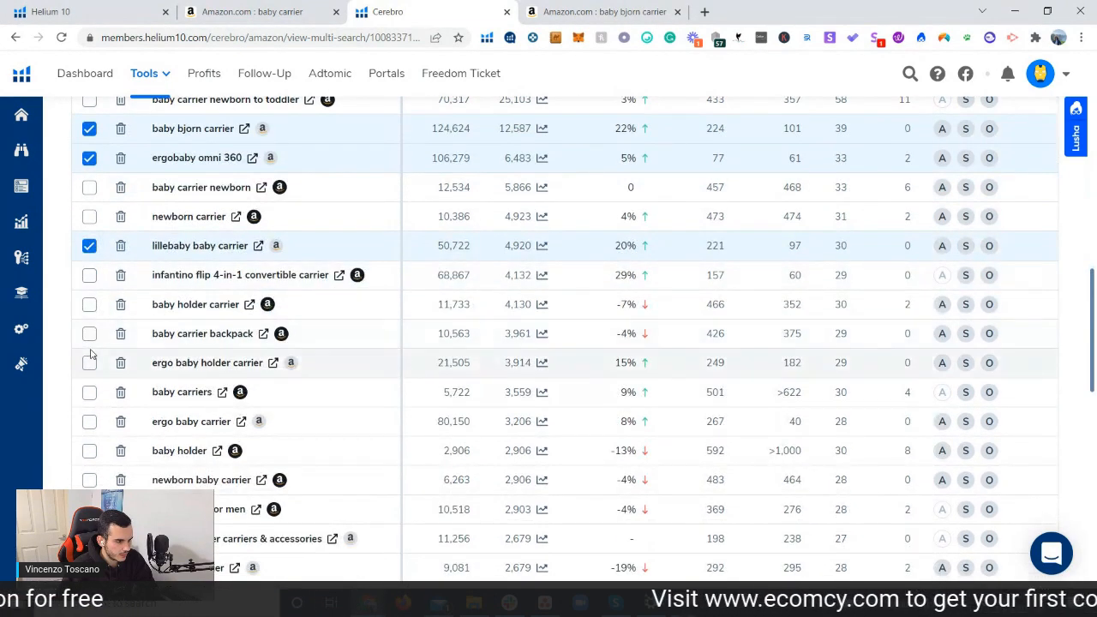
{"action": "left_click", "coordinate": [87, 277]}
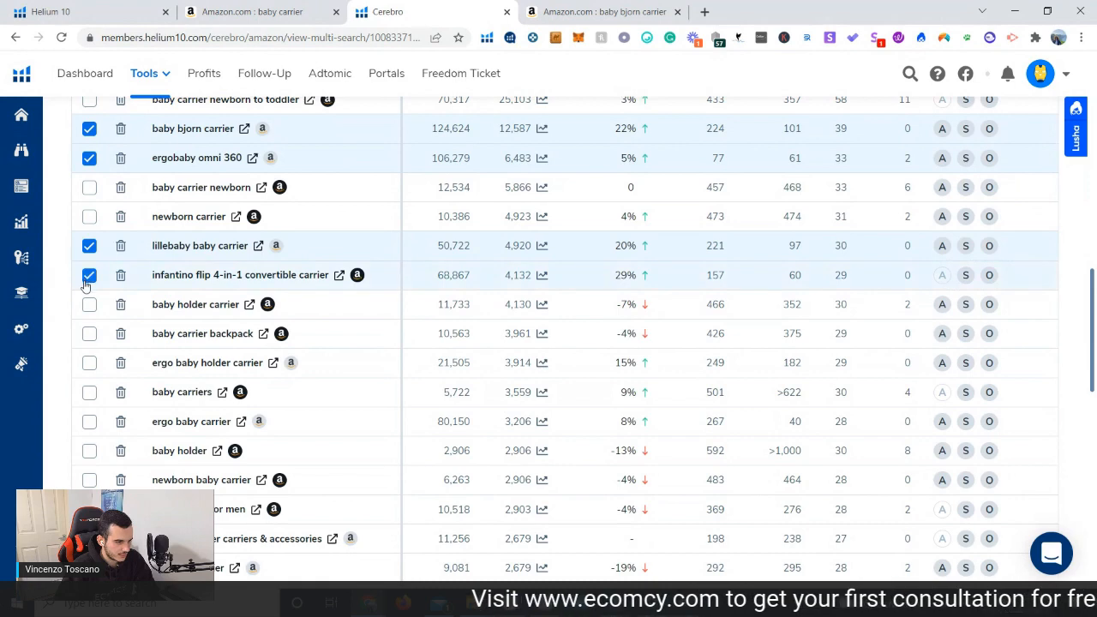
{"action": "scroll", "coordinate": [90, 363], "scroll_direction": "down", "scroll_amount": 1}
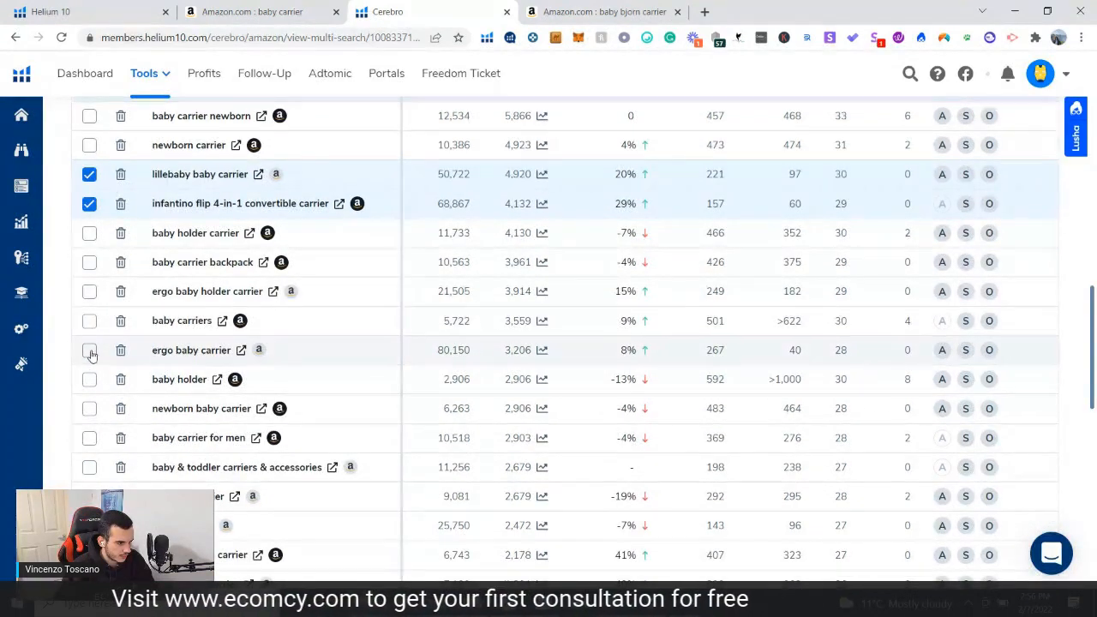
{"action": "left_click", "coordinate": [90, 350]}
Step: Check the Amazon search results for "ergo baby carrier" for brand relevance and return to Cerebro
{"action": "left_click", "coordinate": [242, 351]}
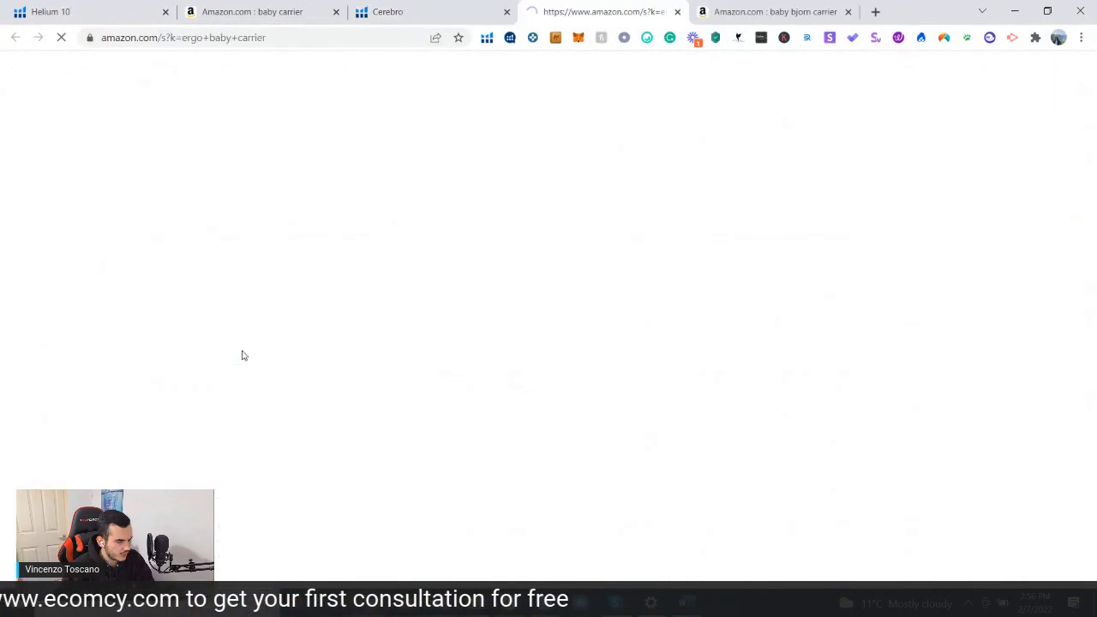
{"action": "scroll", "coordinate": [243, 357], "scroll_direction": "down", "scroll_amount": 3}
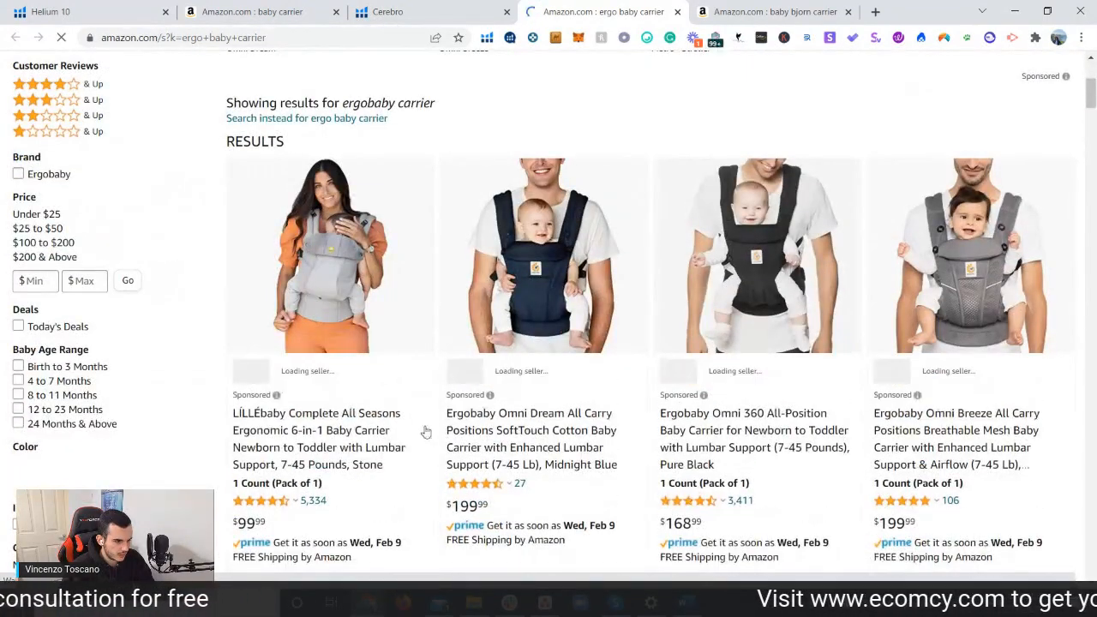
{"action": "left_click", "coordinate": [373, 8]}
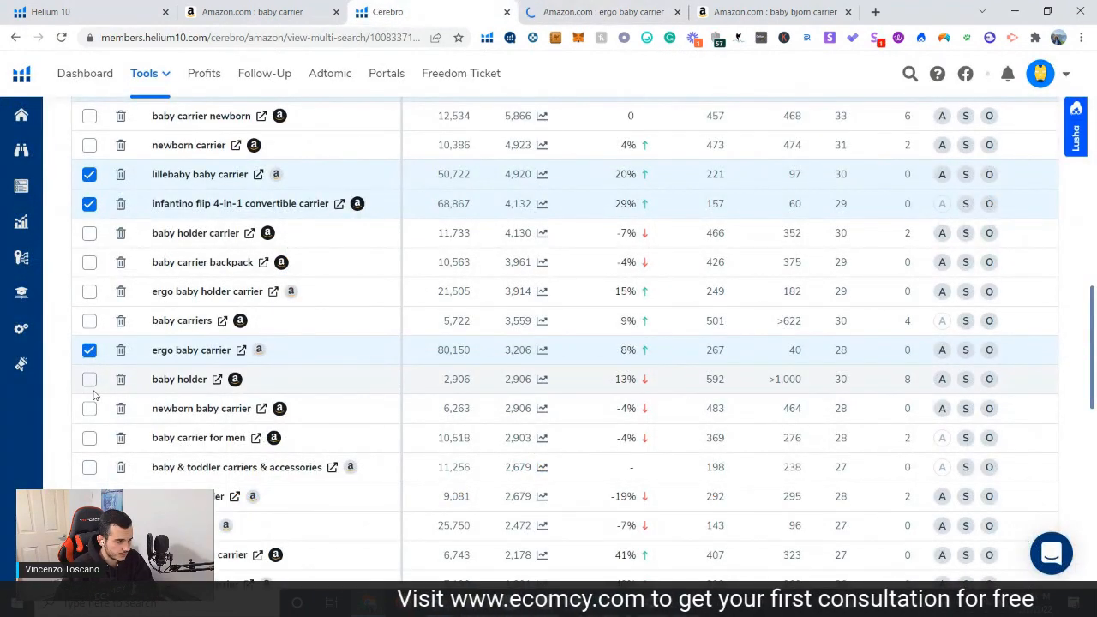
Step: Add the branded keywords "tush baby", "babybjorn carrier", "lillebaby complete all seasons 6-in-1 baby..." and "ergobaby 360" to the selection
{"action": "scroll", "coordinate": [94, 394], "scroll_direction": "down", "scroll_amount": 1}
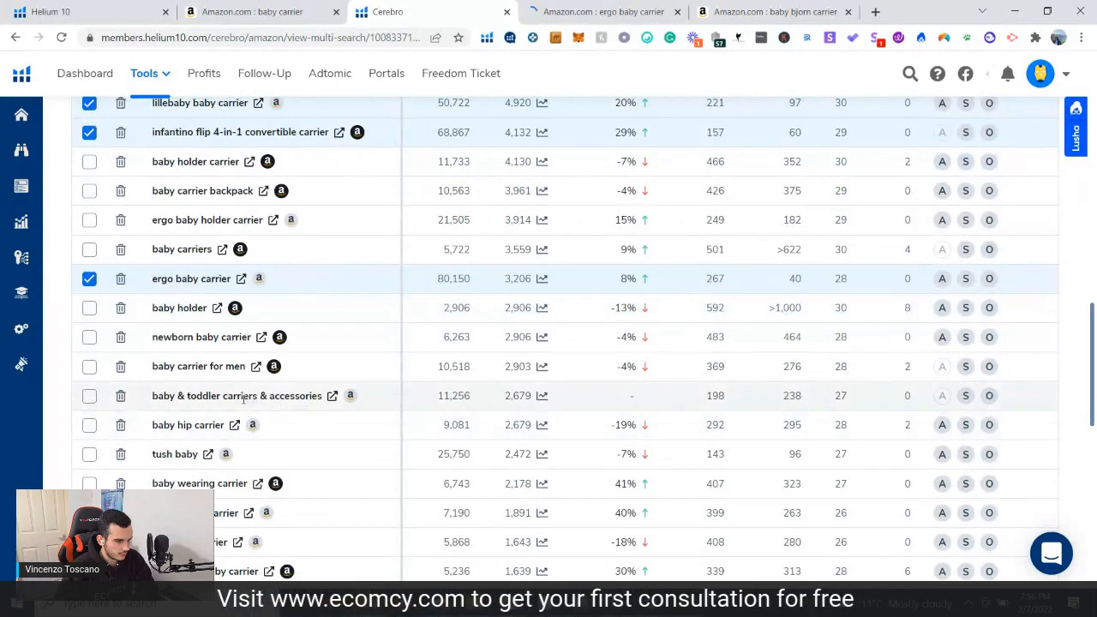
{"action": "scroll", "coordinate": [286, 396], "scroll_direction": "down", "scroll_amount": 3}
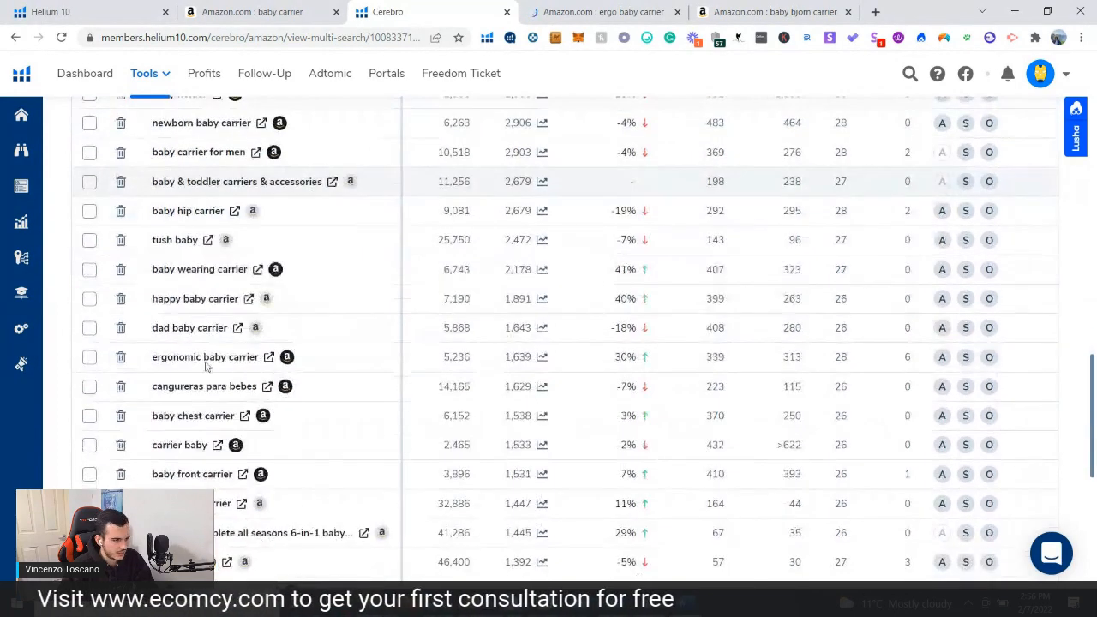
{"action": "left_click", "coordinate": [89, 240]}
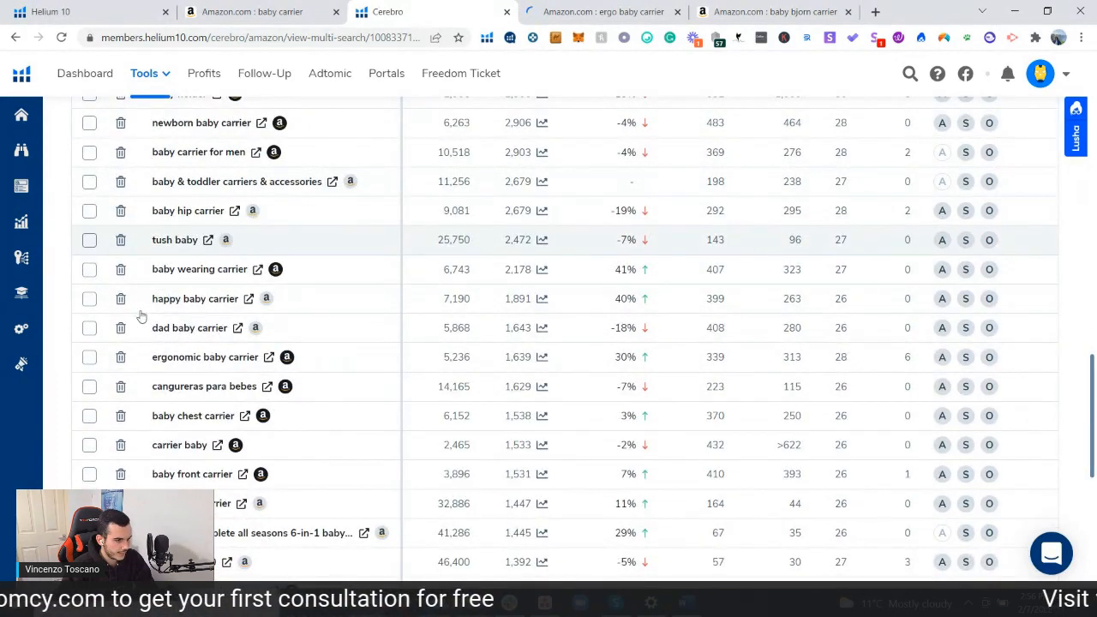
{"action": "scroll", "coordinate": [168, 452], "scroll_direction": "down", "scroll_amount": 1}
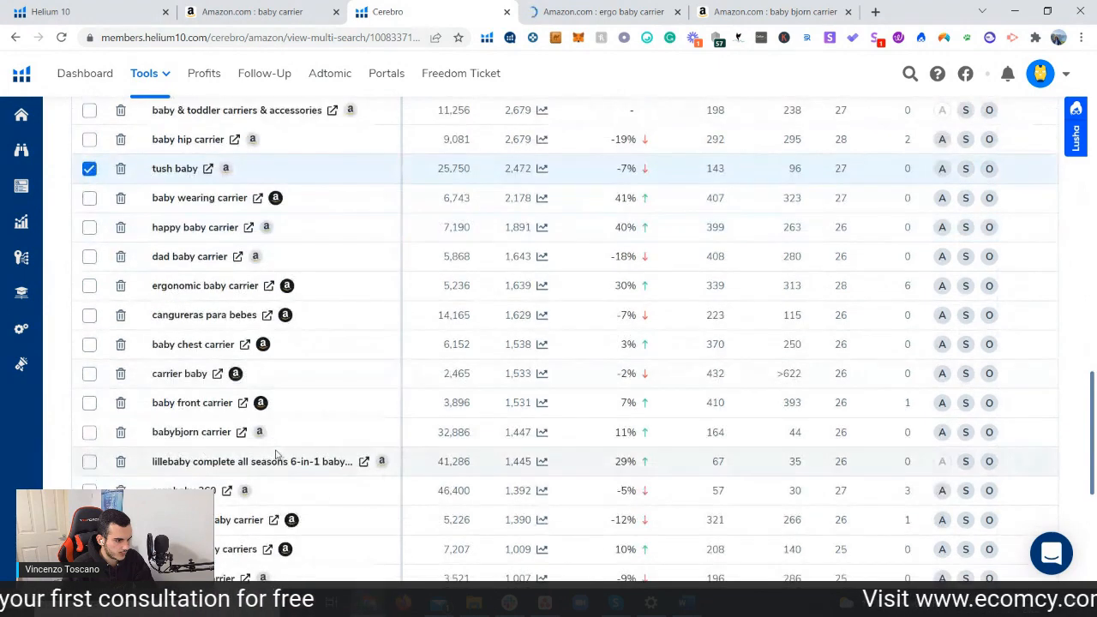
{"action": "left_click", "coordinate": [88, 435]}
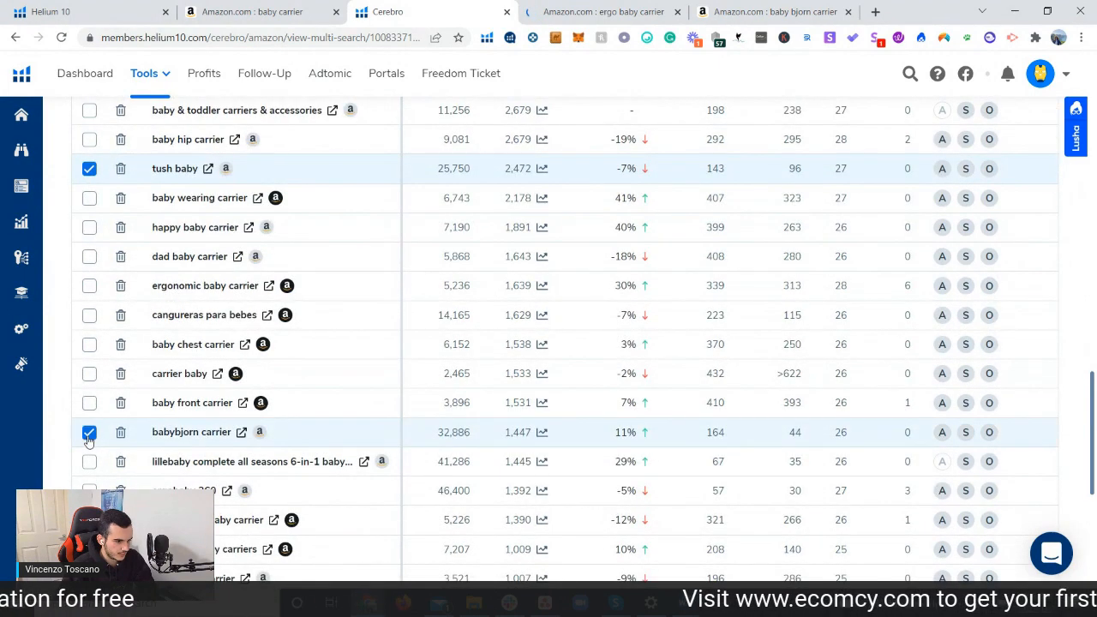
{"action": "left_click", "coordinate": [89, 461]}
{"action": "left_click", "coordinate": [89, 490]}
{"action": "scroll", "coordinate": [90, 490], "scroll_direction": "down", "scroll_amount": 1}
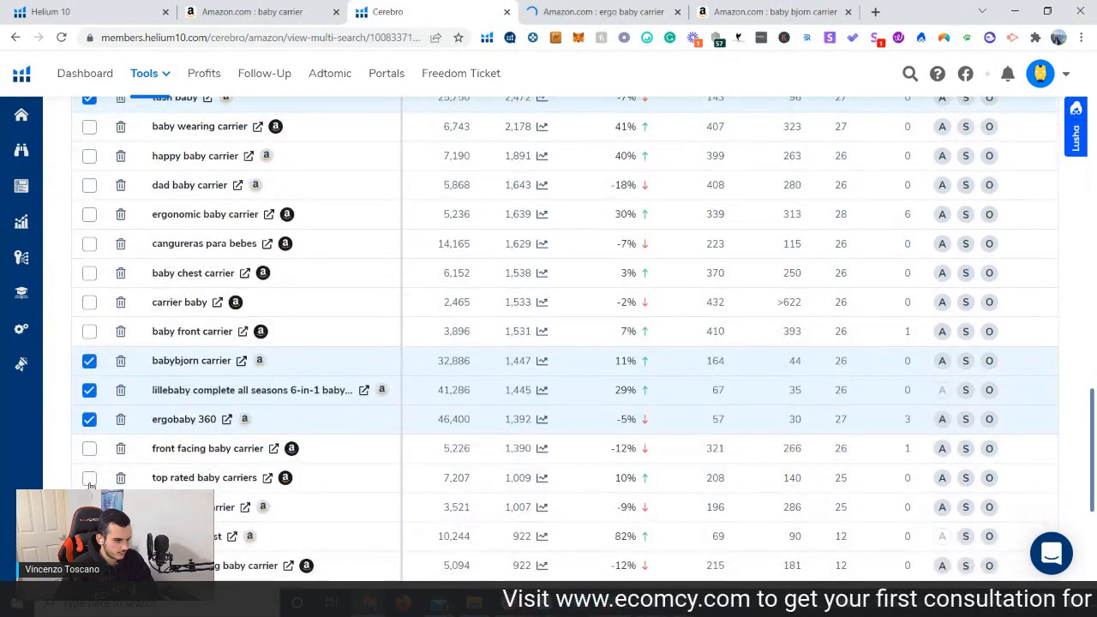
Step: Add "carrier rmap-st", "honeyroo baby carrier" and "omni 360 baby carrier" to the selection and delete all selected keywords from the results
{"action": "scroll", "coordinate": [208, 335], "scroll_direction": "down", "scroll_amount": 2}
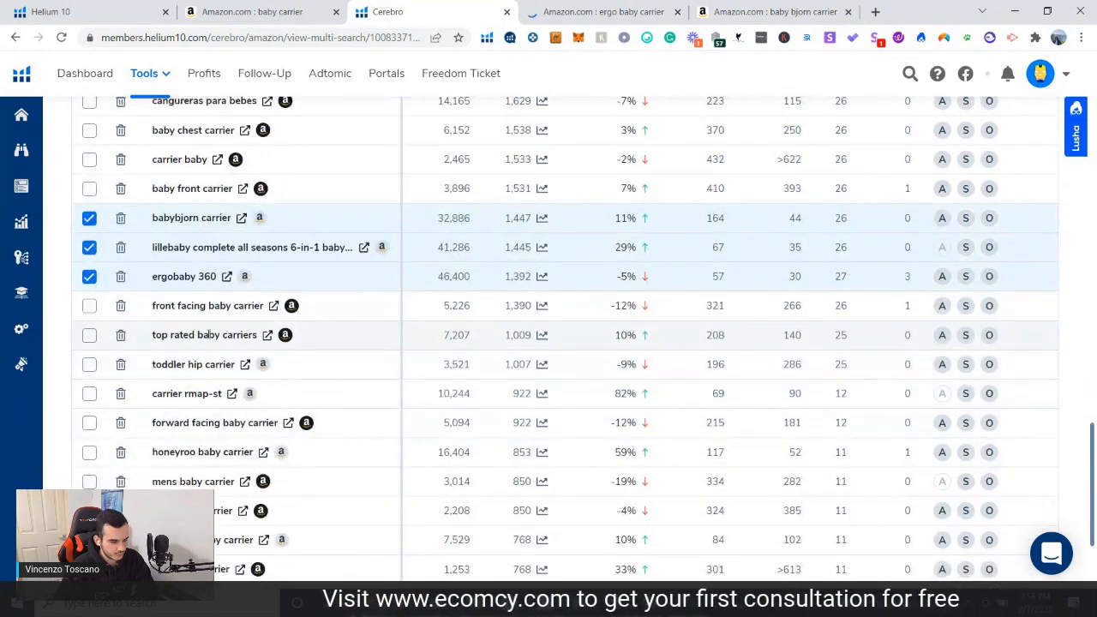
{"action": "scroll", "coordinate": [204, 364], "scroll_direction": "down", "scroll_amount": 2}
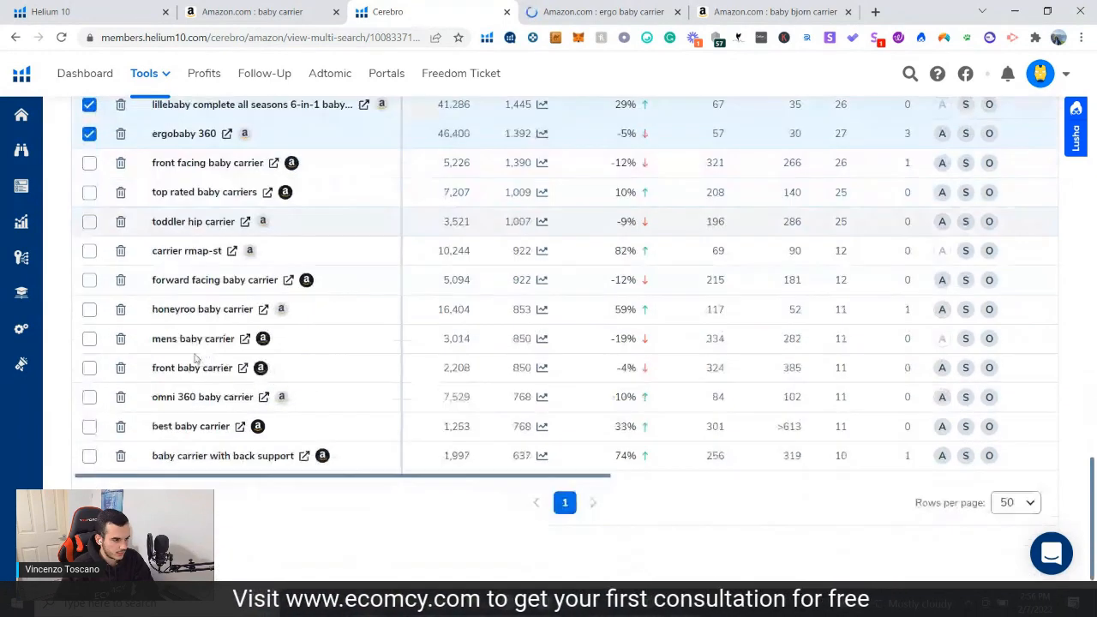
{"action": "left_click", "coordinate": [88, 253]}
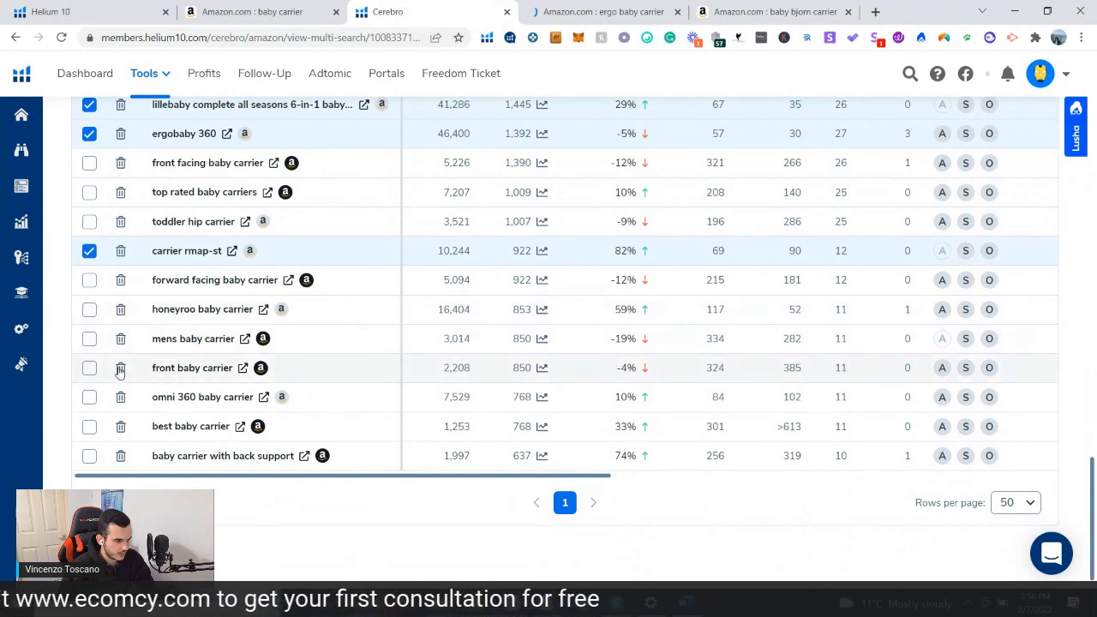
{"action": "left_click", "coordinate": [89, 309]}
{"action": "left_click", "coordinate": [89, 400]}
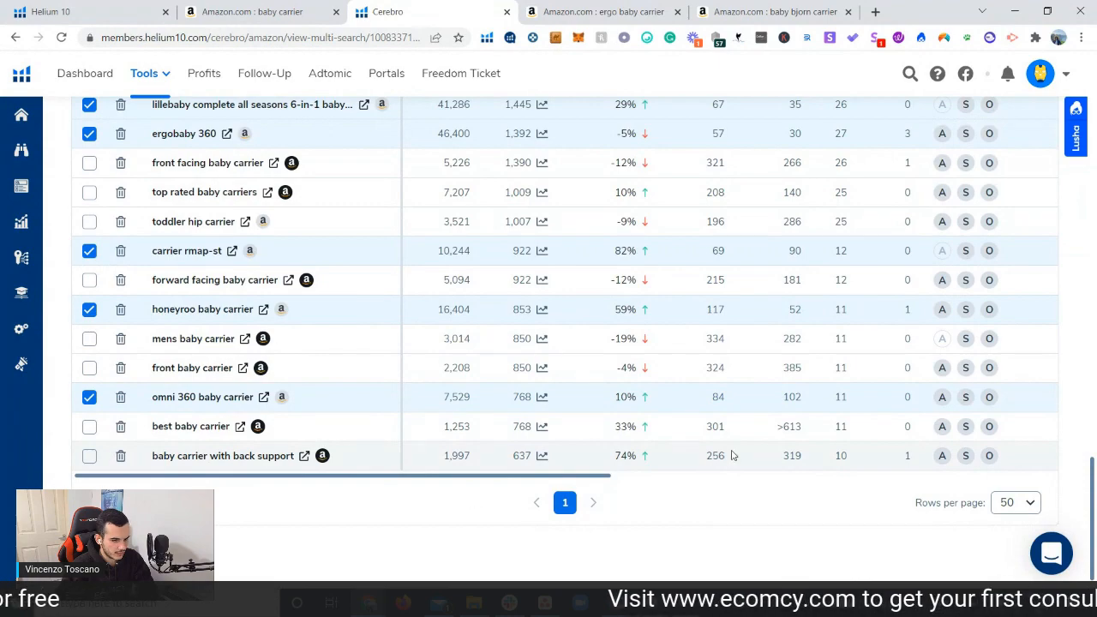
{"action": "scroll", "coordinate": [733, 455], "scroll_direction": "up", "scroll_amount": 15}
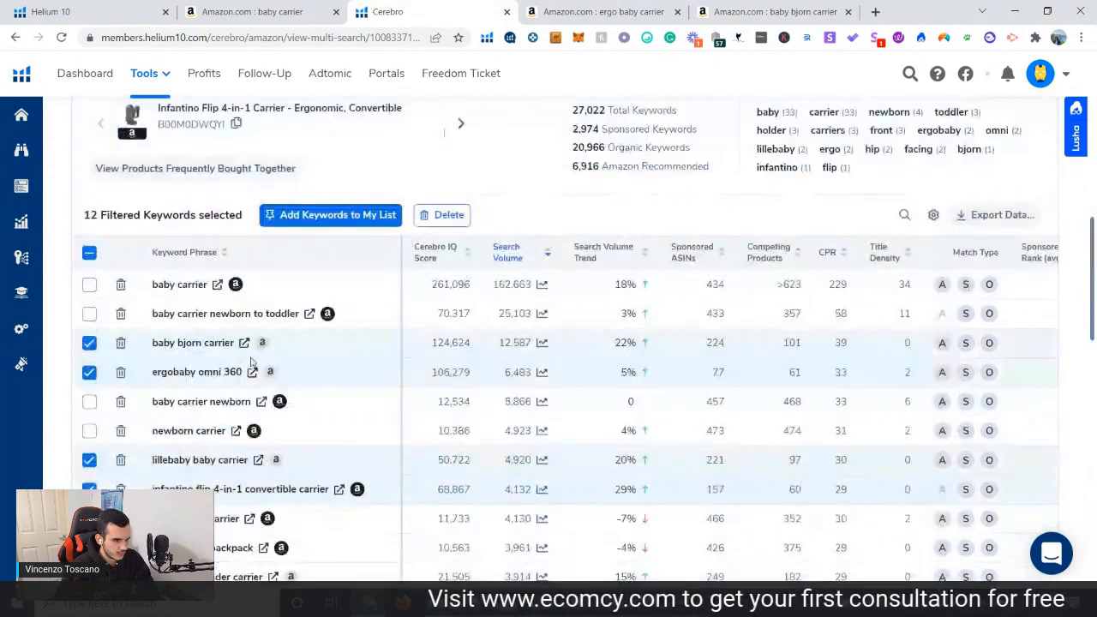
{"action": "left_click", "coordinate": [454, 218]}
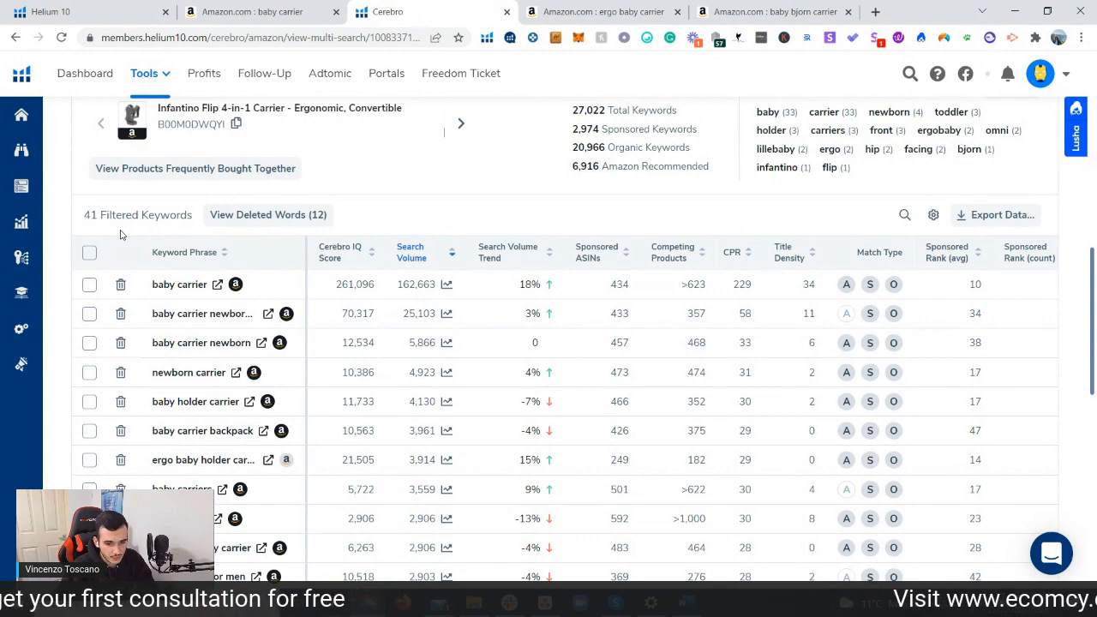
Step: Set the minimum search volume to 500 and apply the filters
{"action": "scroll", "coordinate": [120, 234], "scroll_direction": "up", "scroll_amount": 6}
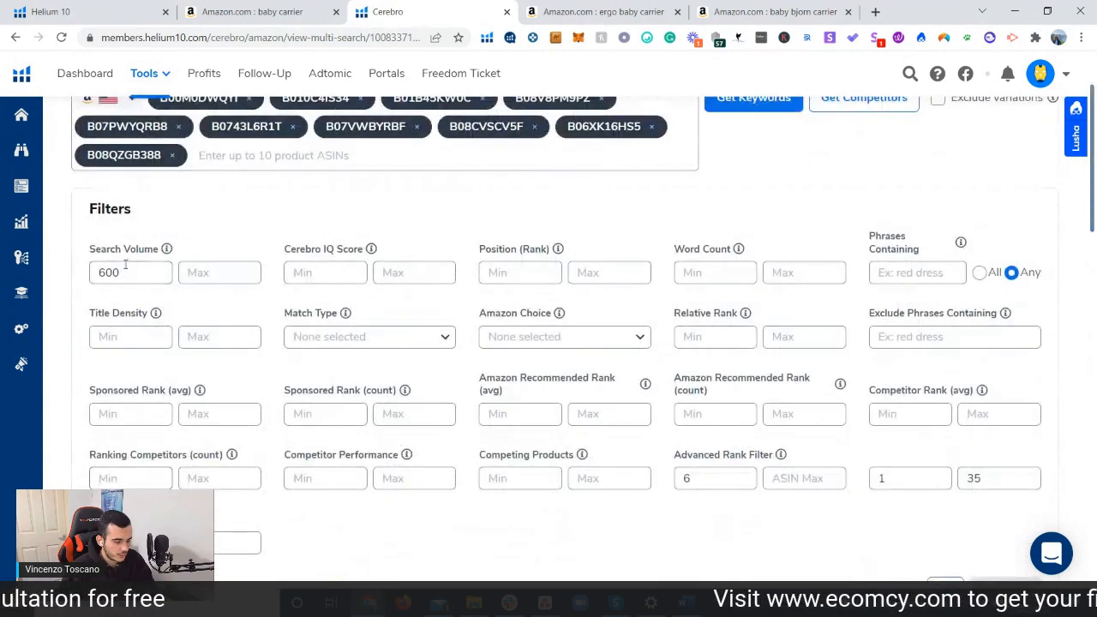
{"action": "scroll", "coordinate": [128, 275], "scroll_direction": "down", "scroll_amount": 4}
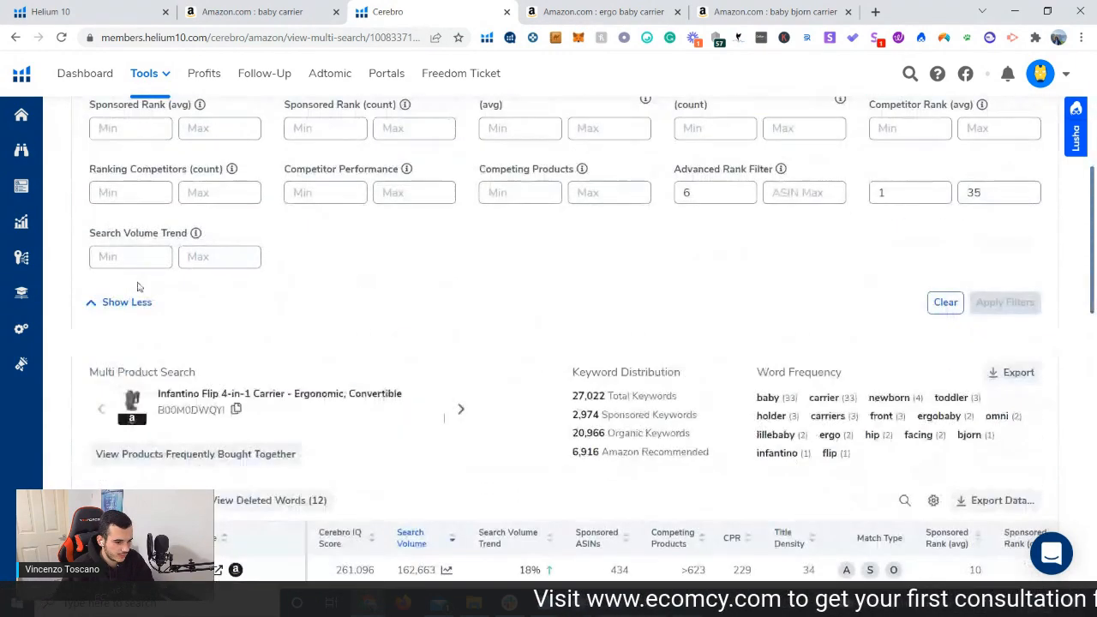
{"action": "scroll", "coordinate": [145, 292], "scroll_direction": "up", "scroll_amount": 4}
{"action": "double_click", "coordinate": [110, 273]}
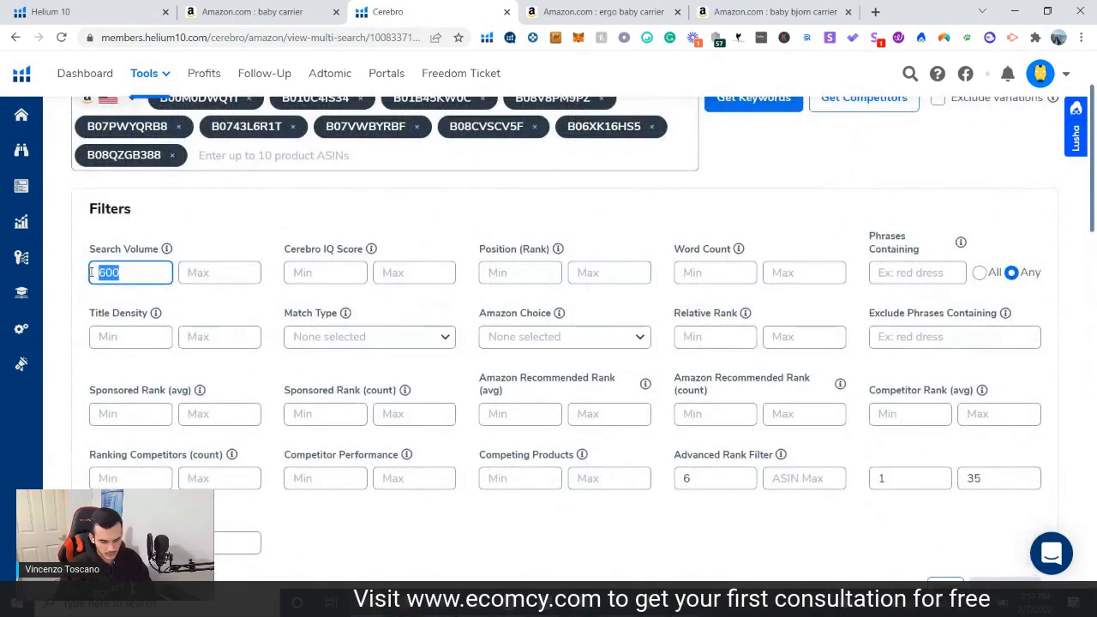
{"action": "type", "text": "500"}
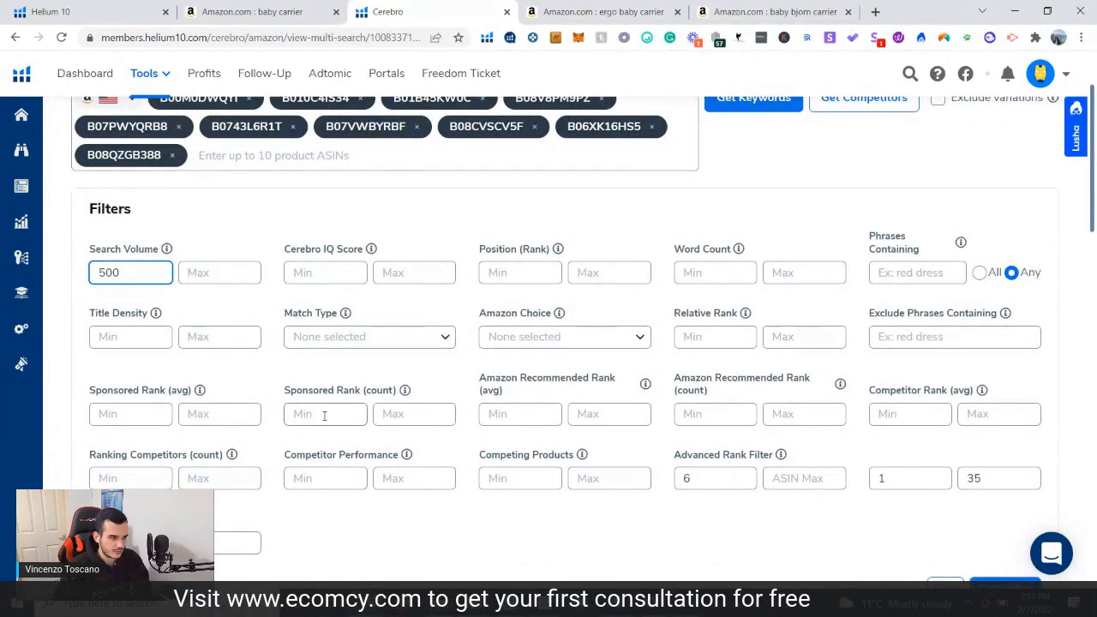
{"action": "scroll", "coordinate": [326, 417], "scroll_direction": "down", "scroll_amount": 3}
{"action": "left_click", "coordinate": [1004, 375]}
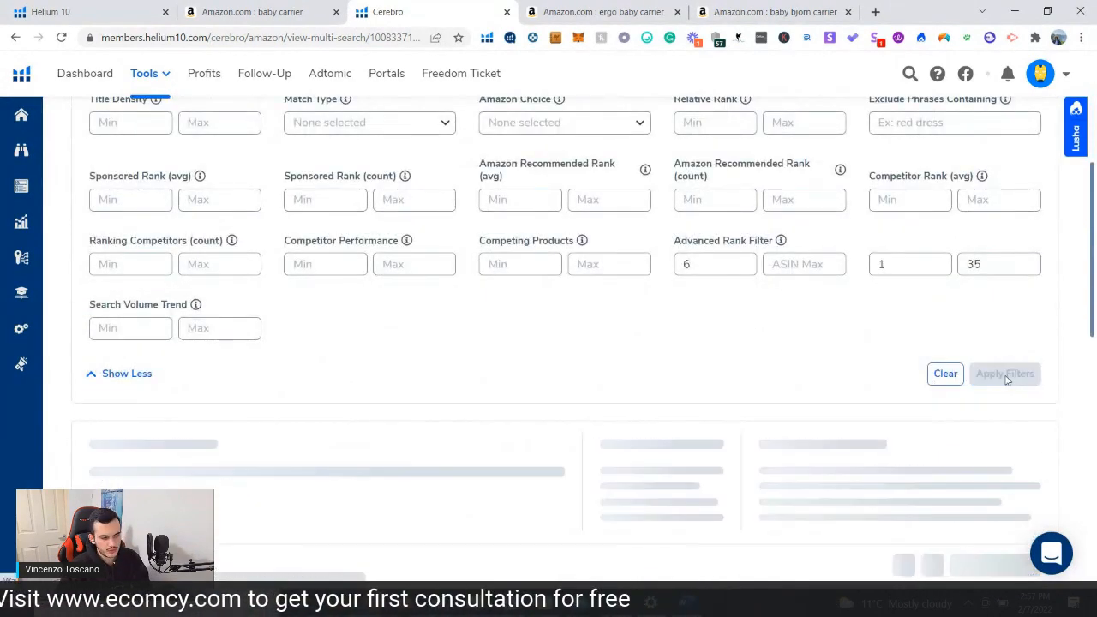
Step: Widen the keyword phrase column in the filtered results table so the full phrases can be read
{"action": "scroll", "coordinate": [305, 377], "scroll_direction": "down", "scroll_amount": 3}
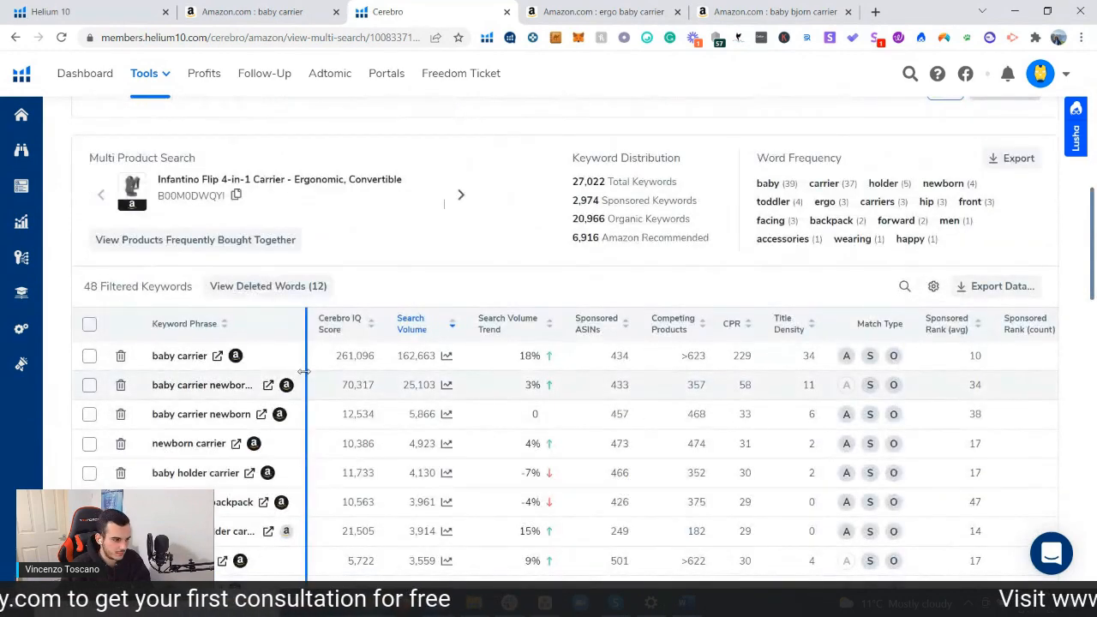
{"action": "scroll", "coordinate": [191, 371], "scroll_direction": "down", "scroll_amount": 2}
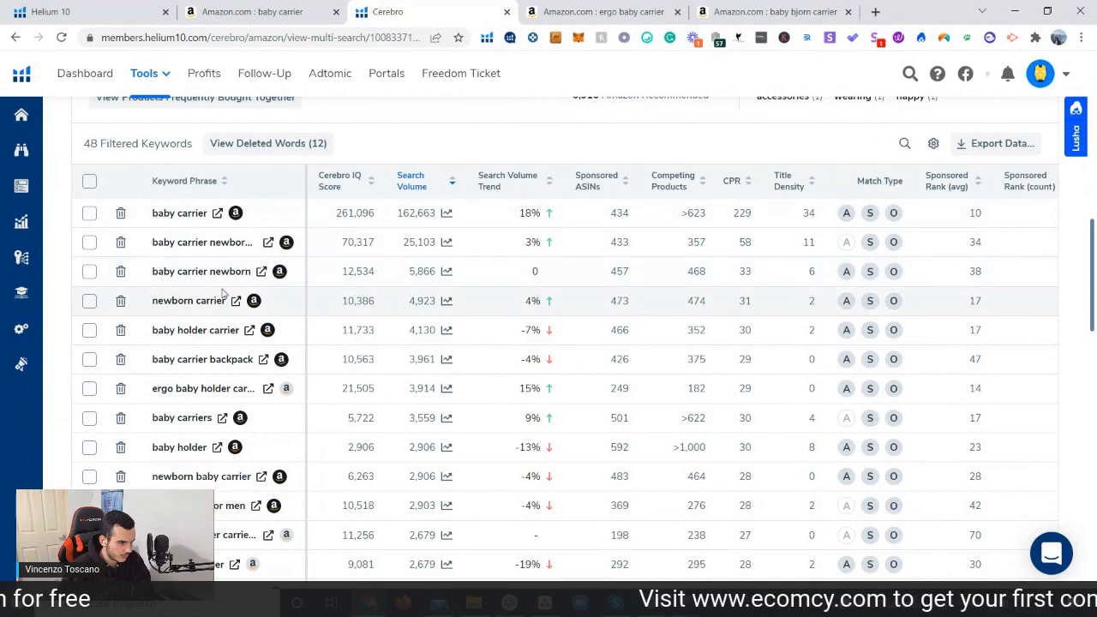
{"action": "scroll", "coordinate": [224, 291], "scroll_direction": "down", "scroll_amount": 1}
{"action": "scroll", "coordinate": [258, 309], "scroll_direction": "up", "scroll_amount": 2}
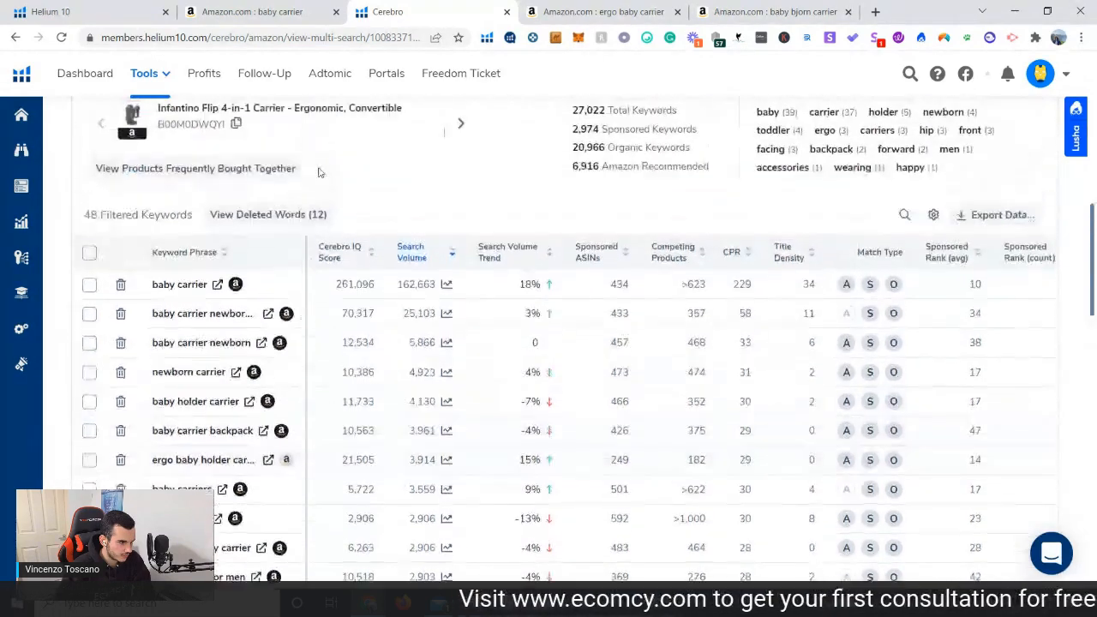
{"action": "left_click_drag", "start_coordinate": [306, 257], "coordinate": [394, 257]}
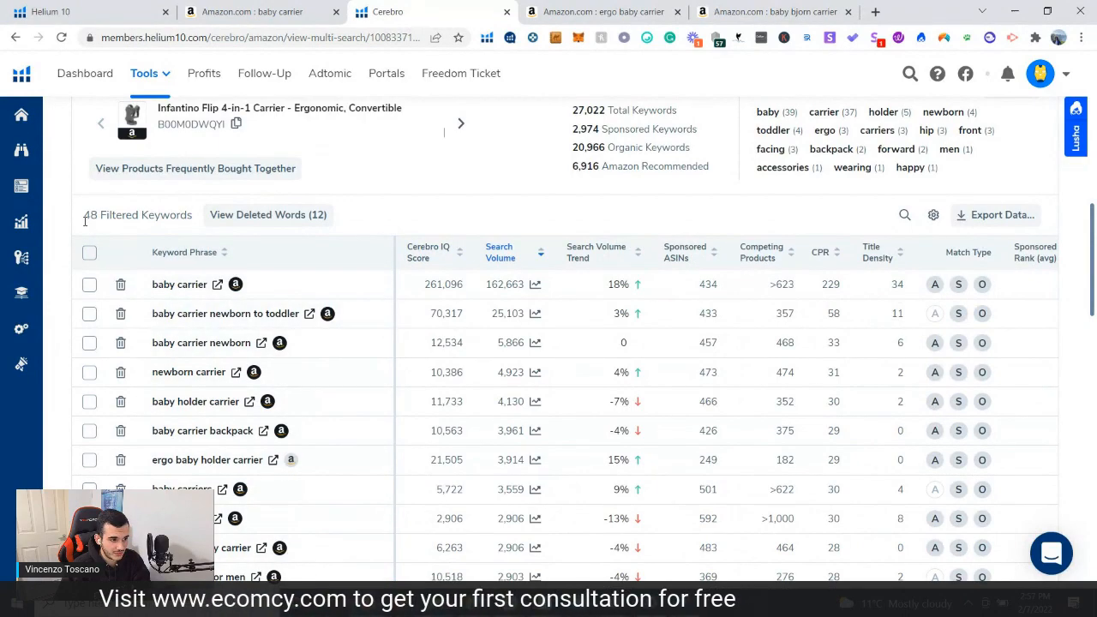
Step: Select the keywords "beco baby carrier", "miamily baby carrier", "luvdbaby premium baby backpack carrie...", "portabebe" and "ergonaby omni 360 mesh"
{"action": "scroll", "coordinate": [85, 221], "scroll_direction": "down", "scroll_amount": 5}
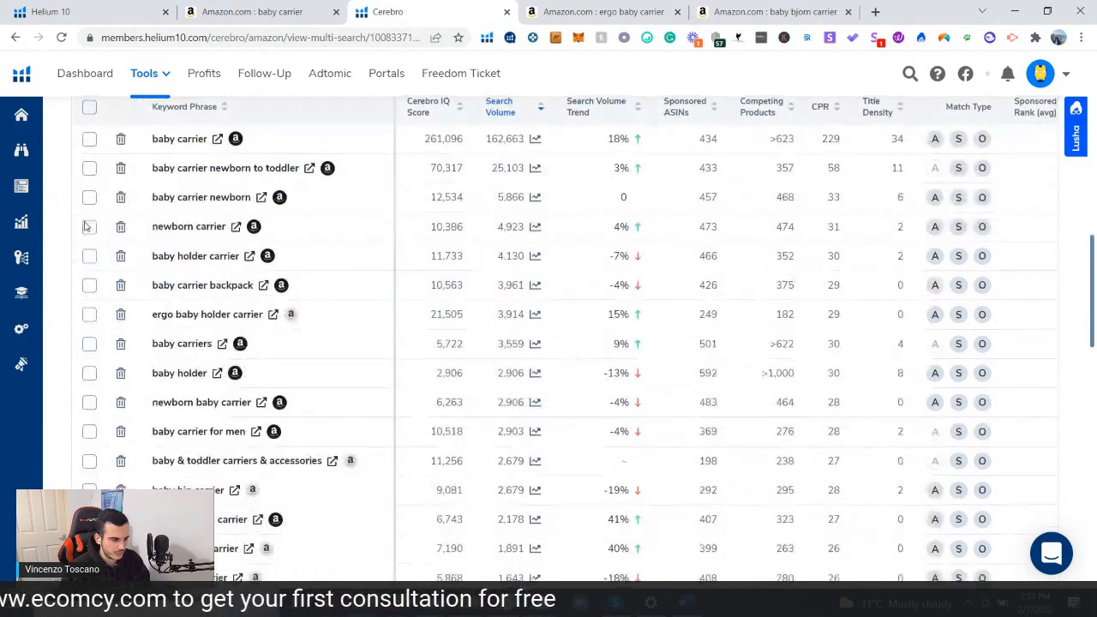
{"action": "scroll", "coordinate": [84, 225], "scroll_direction": "down", "scroll_amount": 5}
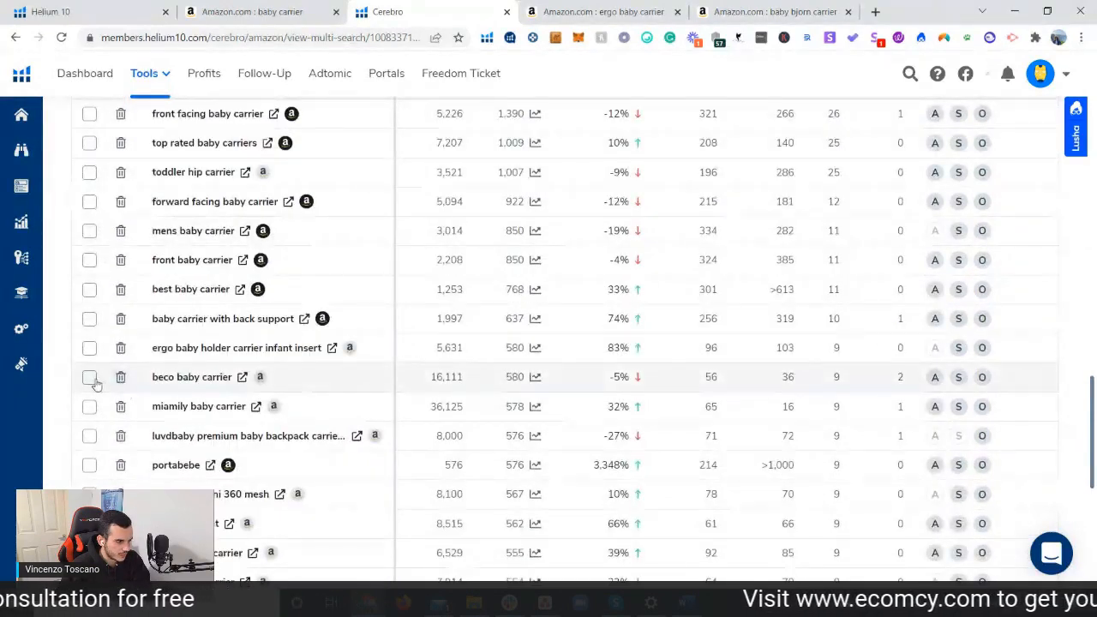
{"action": "left_click", "coordinate": [89, 406]}
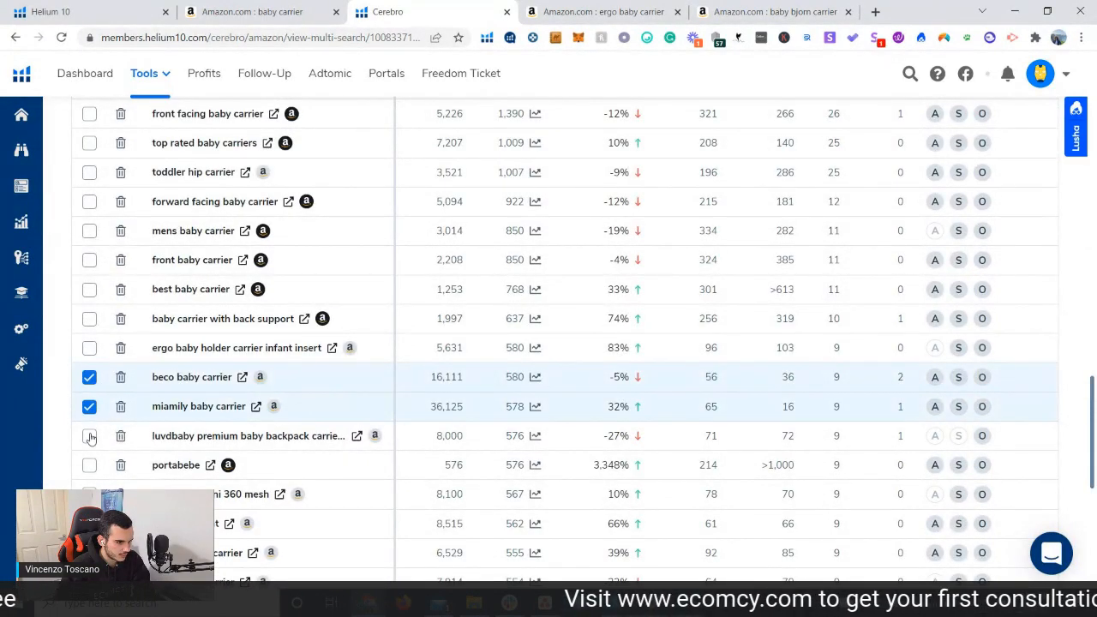
{"action": "left_click", "coordinate": [90, 436]}
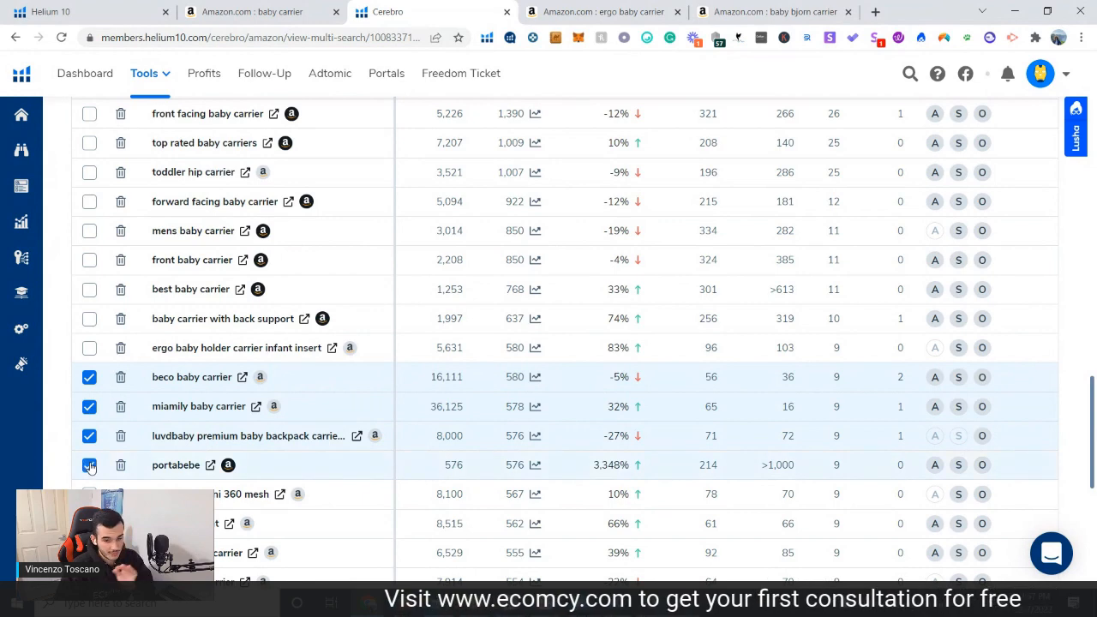
{"action": "left_click", "coordinate": [89, 464]}
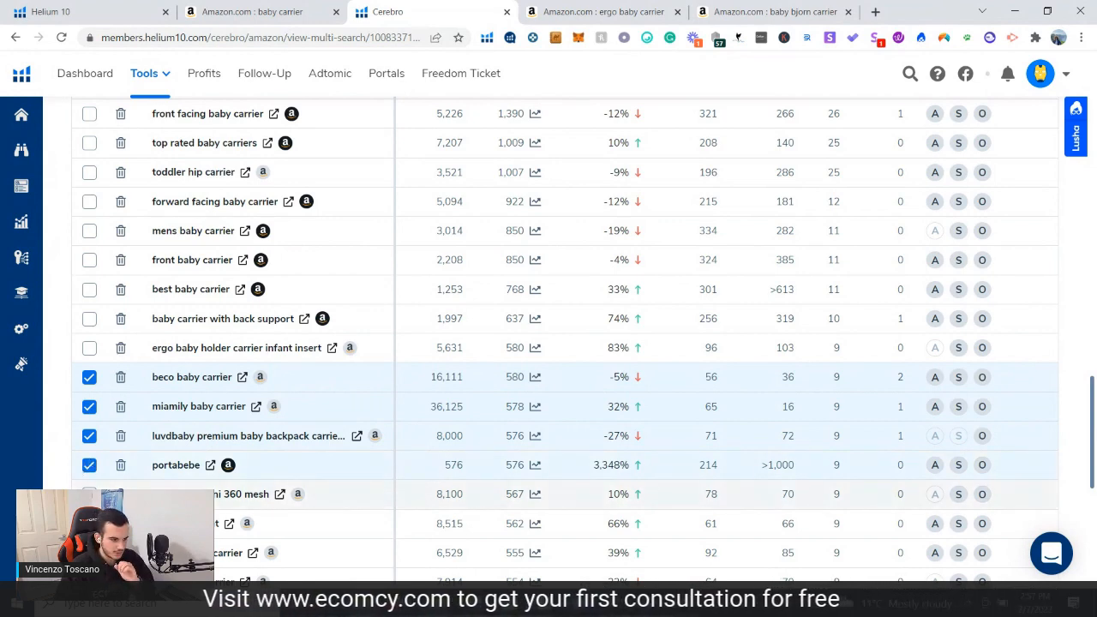
{"action": "left_click", "coordinate": [89, 493]}
Step: Add "anayo hip seat", "lilibaby baby carrier", "ergo adapt carrier", "ba baby holder" and "mission critical baby carrier" to the keyword selection
{"action": "scroll", "coordinate": [89, 480], "scroll_direction": "down", "scroll_amount": 2}
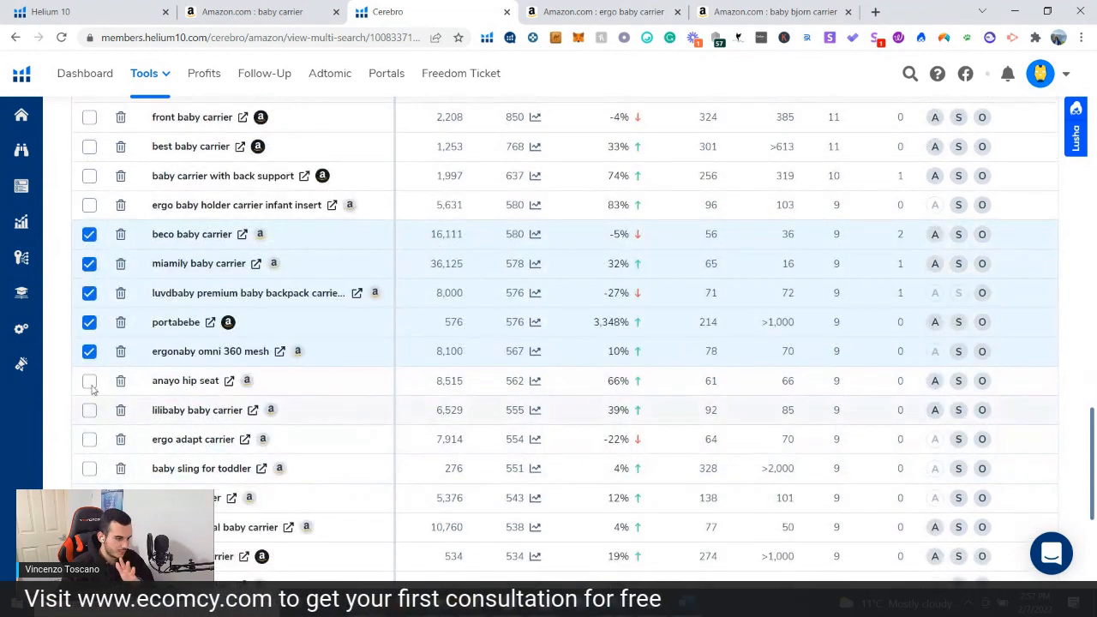
{"action": "left_click", "coordinate": [89, 381]}
{"action": "left_click", "coordinate": [89, 410]}
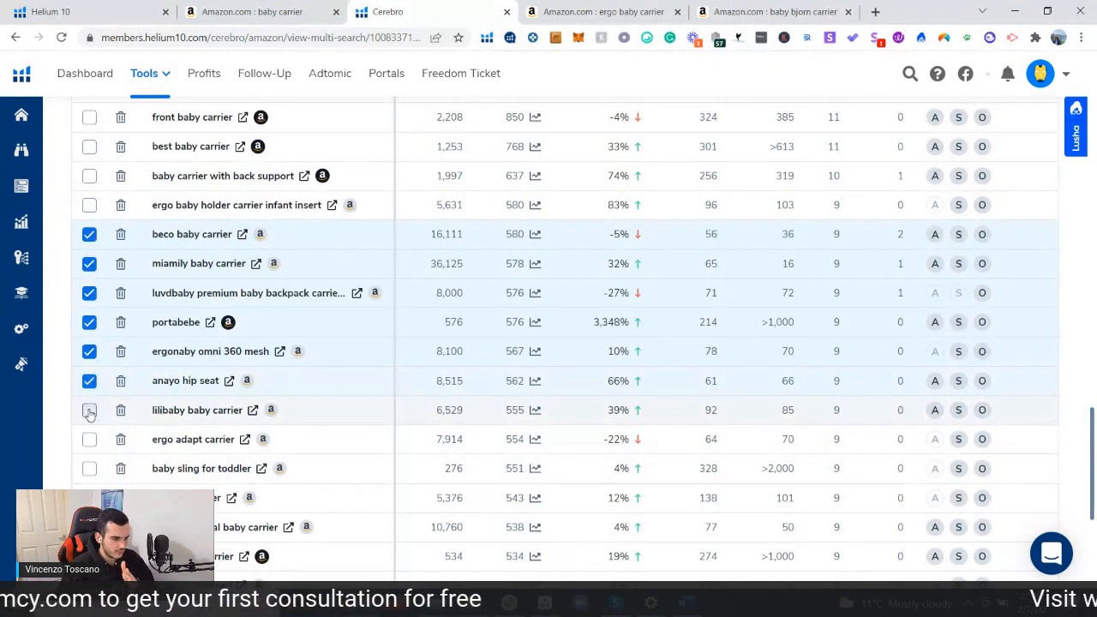
{"action": "scroll", "coordinate": [91, 411], "scroll_direction": "down", "scroll_amount": 1}
{"action": "left_click", "coordinate": [90, 368]}
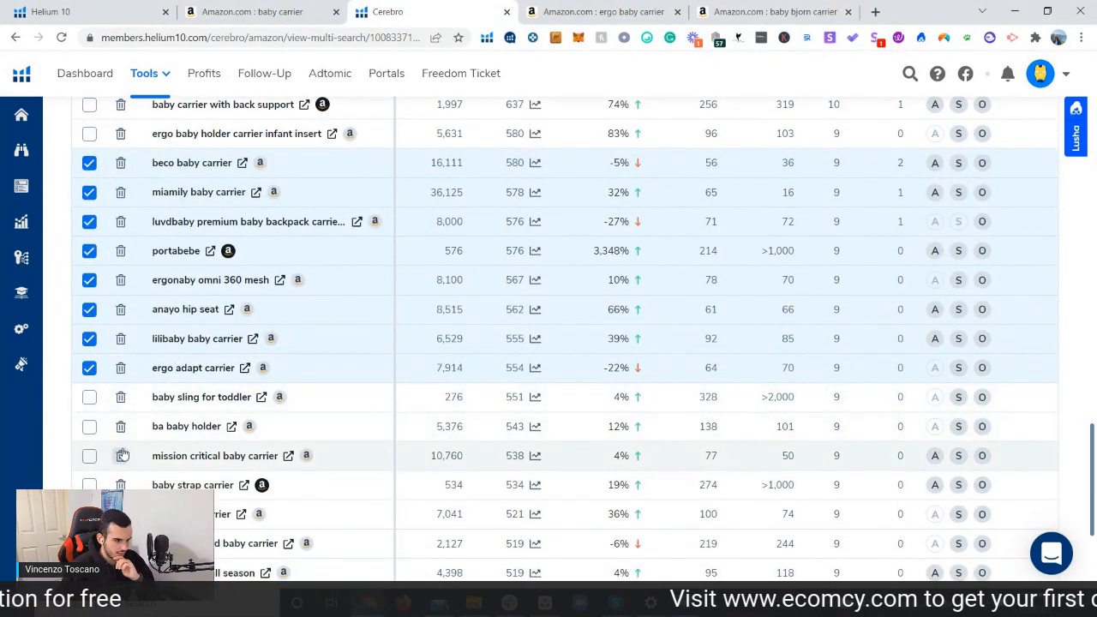
{"action": "left_click", "coordinate": [90, 428]}
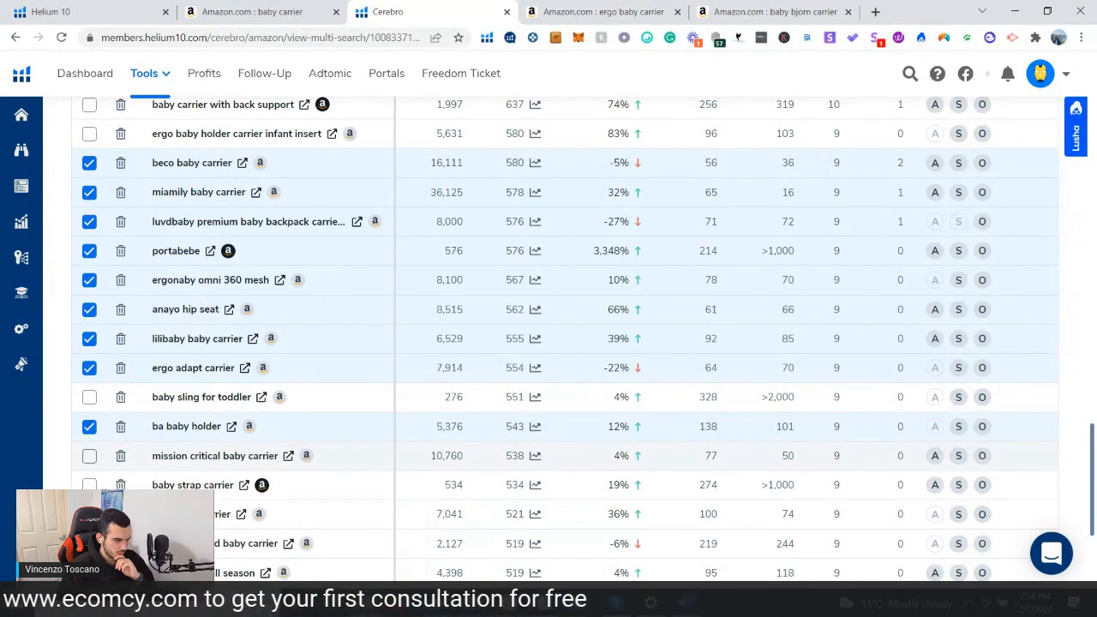
{"action": "left_click", "coordinate": [89, 455]}
Step: Add "lillebany carrier" to the selection and delete all selected keywords from the results
{"action": "scroll", "coordinate": [89, 428], "scroll_direction": "down", "scroll_amount": 1}
{"action": "scroll", "coordinate": [89, 403], "scroll_direction": "down", "scroll_amount": 2}
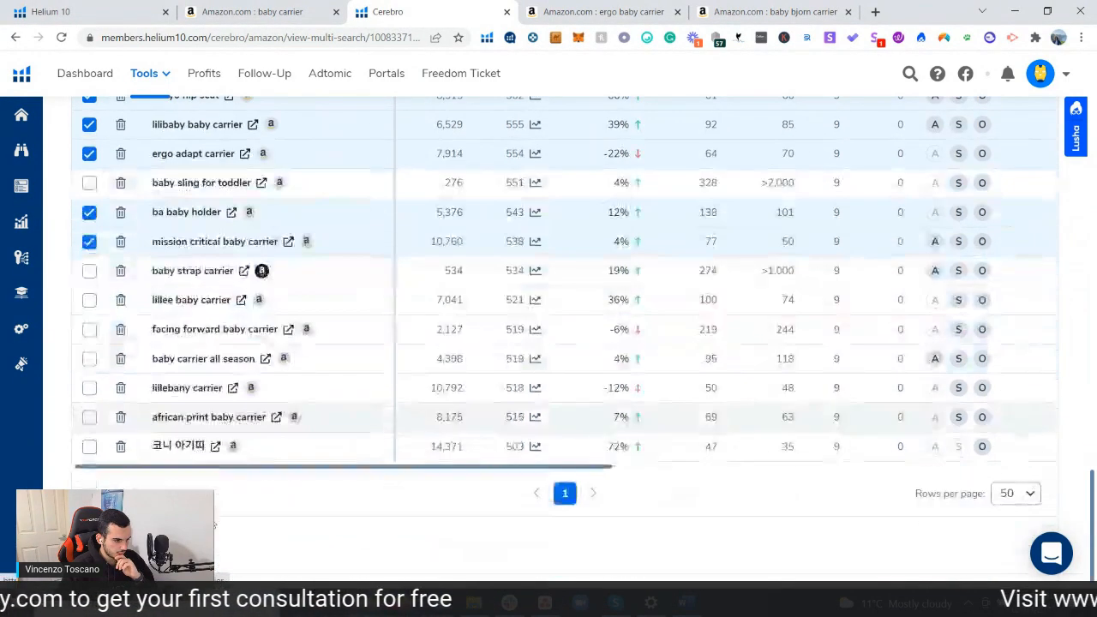
{"action": "left_click", "coordinate": [89, 388]}
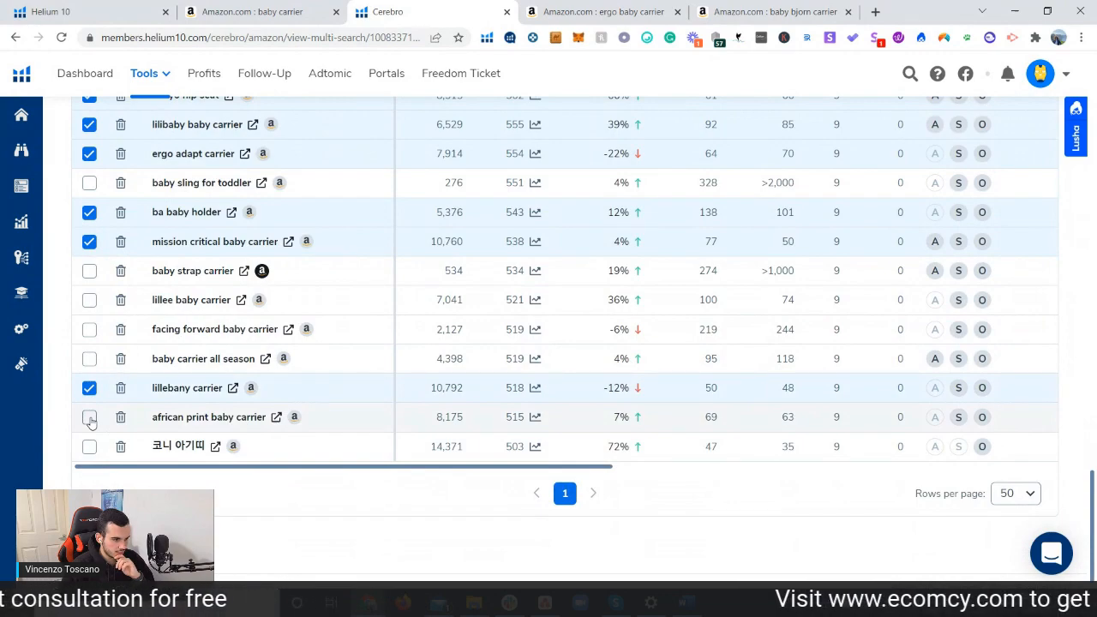
{"action": "scroll", "coordinate": [163, 433], "scroll_direction": "up", "scroll_amount": 8}
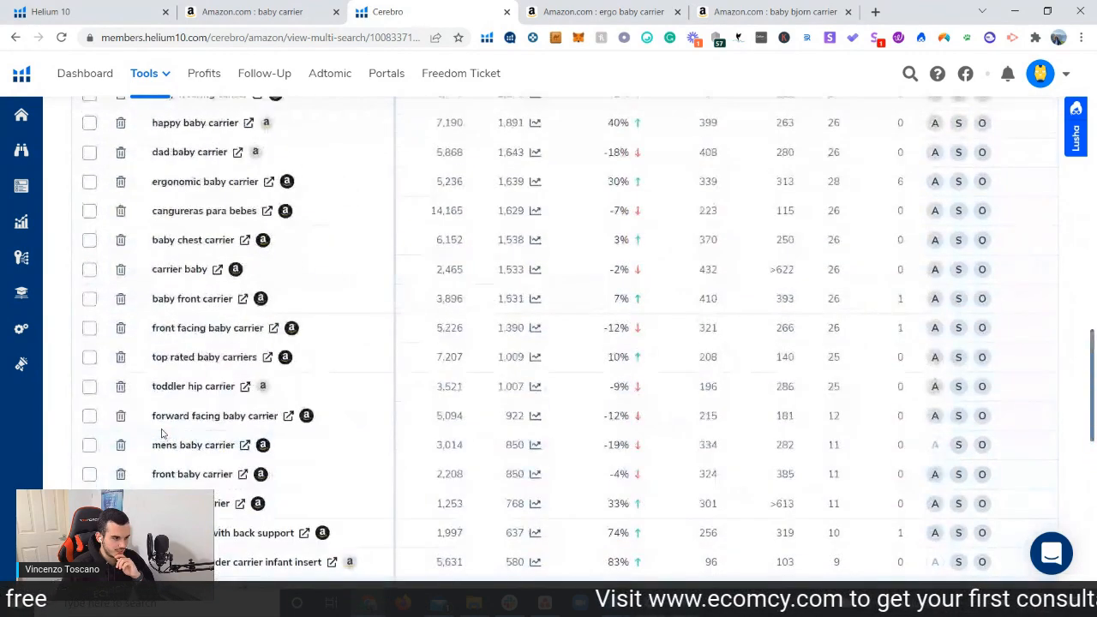
{"action": "scroll", "coordinate": [161, 433], "scroll_direction": "up", "scroll_amount": 10}
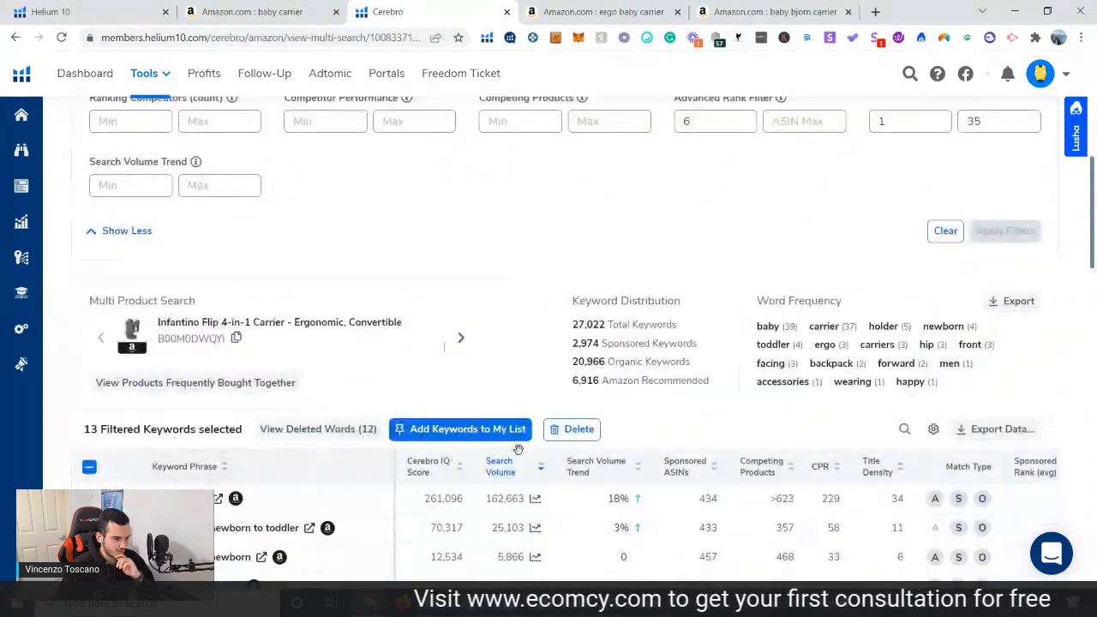
{"action": "left_click", "coordinate": [578, 428]}
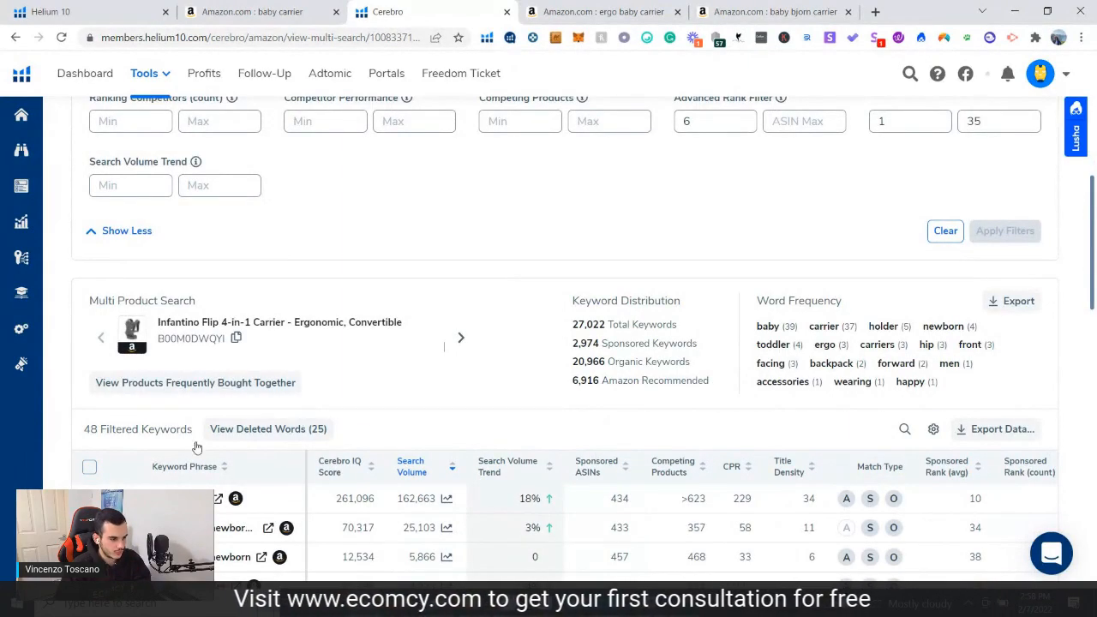
Step: Compare the "baby carrier" search volume with the Amazon product research, and export the filtered Cerebro keywords to Frankenstein
{"action": "scroll", "coordinate": [120, 479], "scroll_direction": "down", "scroll_amount": 5}
{"action": "scroll", "coordinate": [437, 444], "scroll_direction": "up", "scroll_amount": 5}
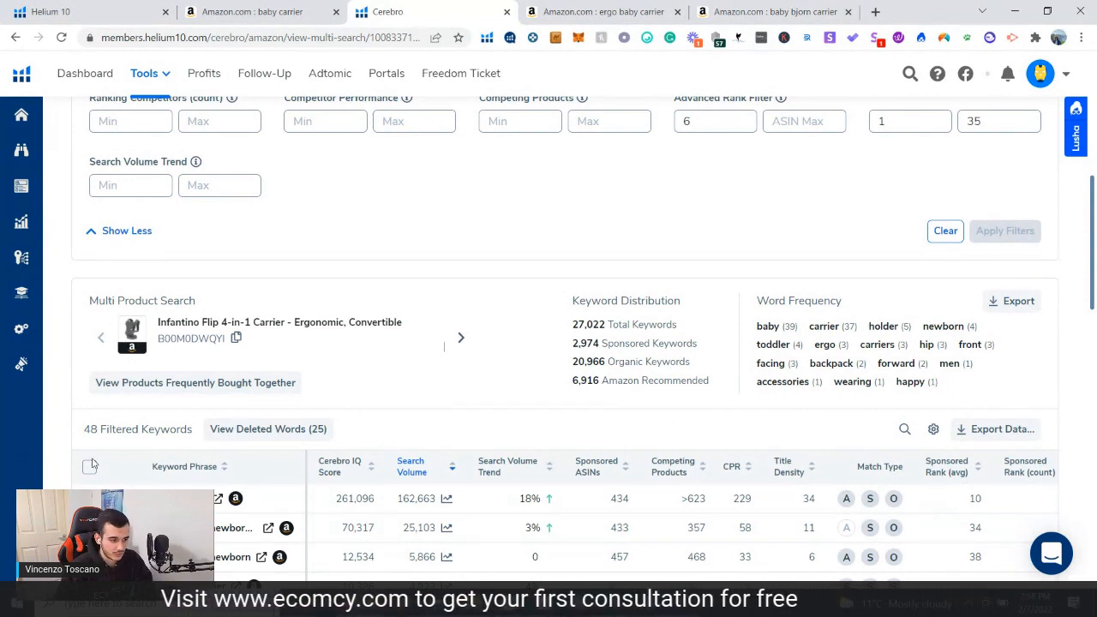
{"action": "scroll", "coordinate": [384, 439], "scroll_direction": "down", "scroll_amount": 3}
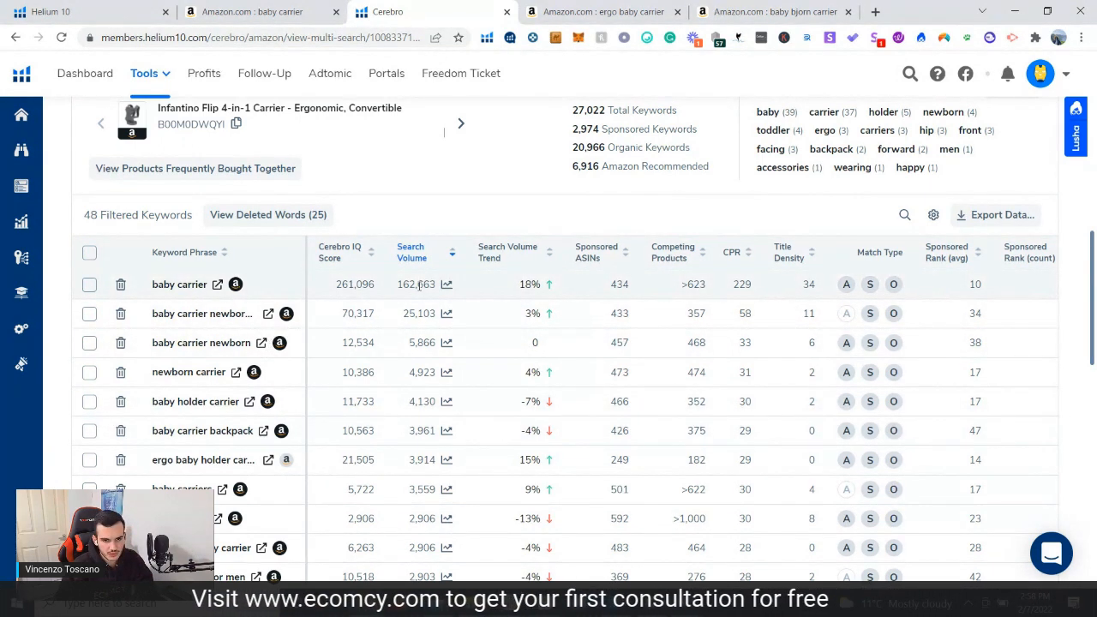
{"action": "left_click", "coordinate": [281, 22]}
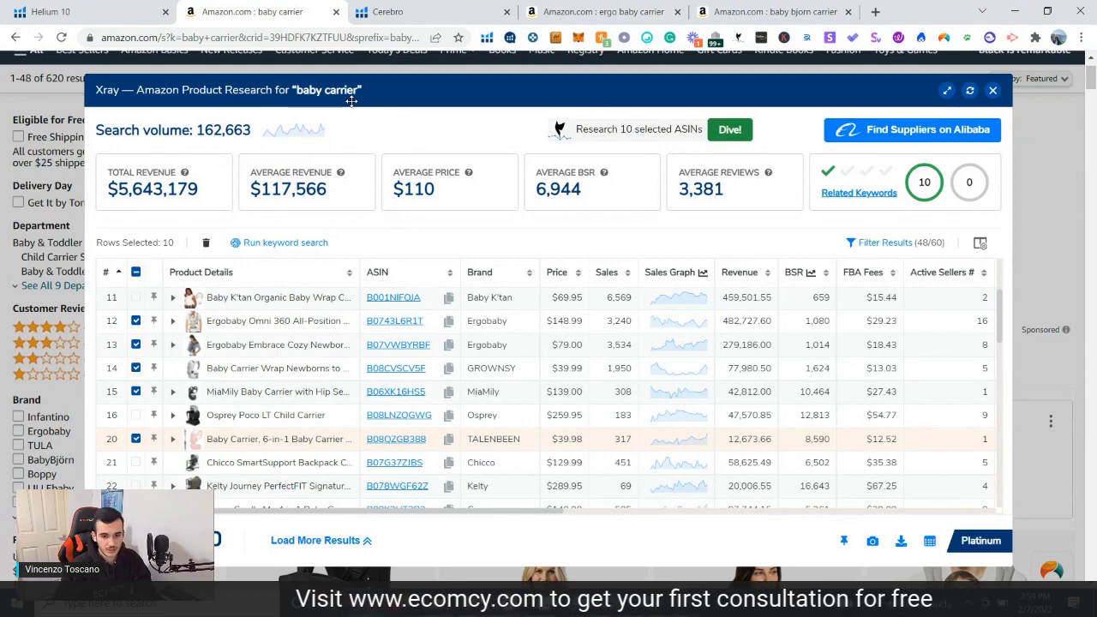
{"action": "left_click", "coordinate": [394, 12]}
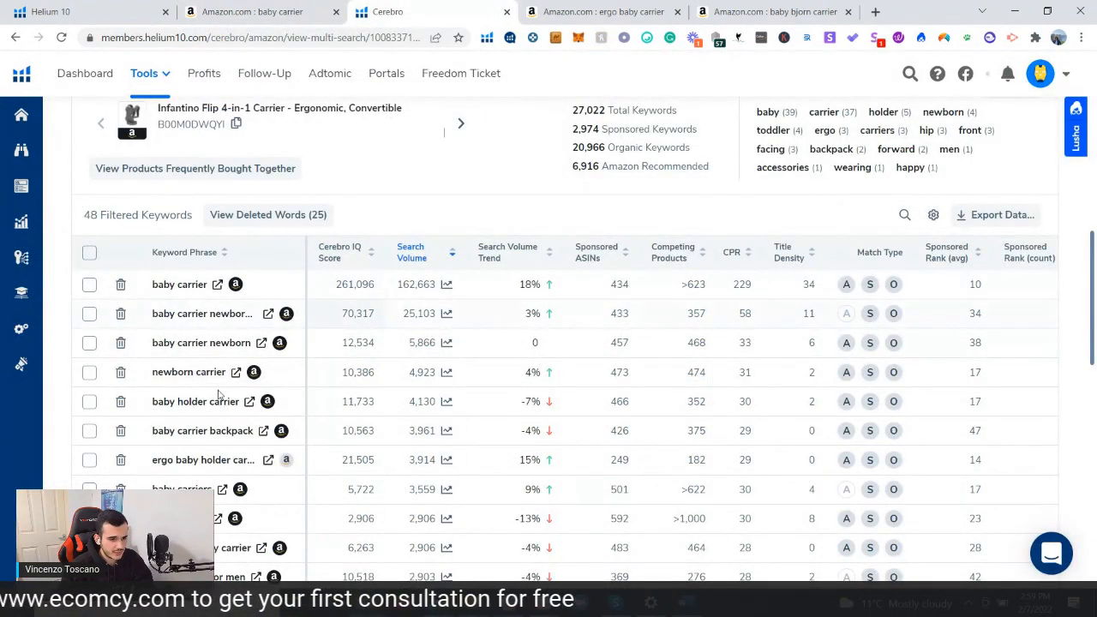
{"action": "left_click", "coordinate": [1001, 218]}
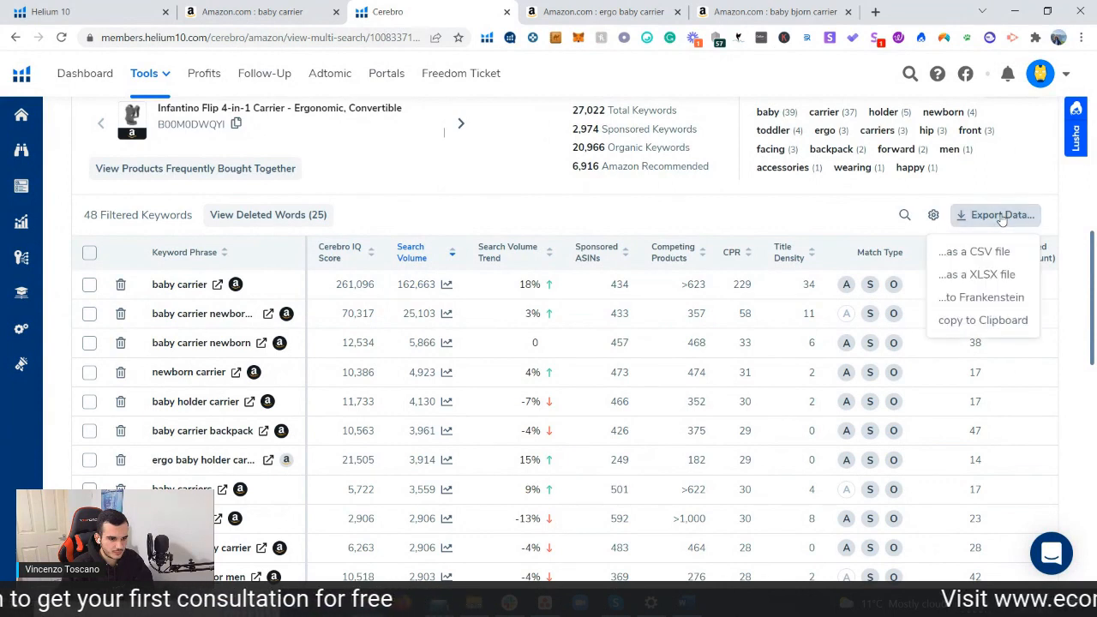
{"action": "left_click", "coordinate": [988, 297]}
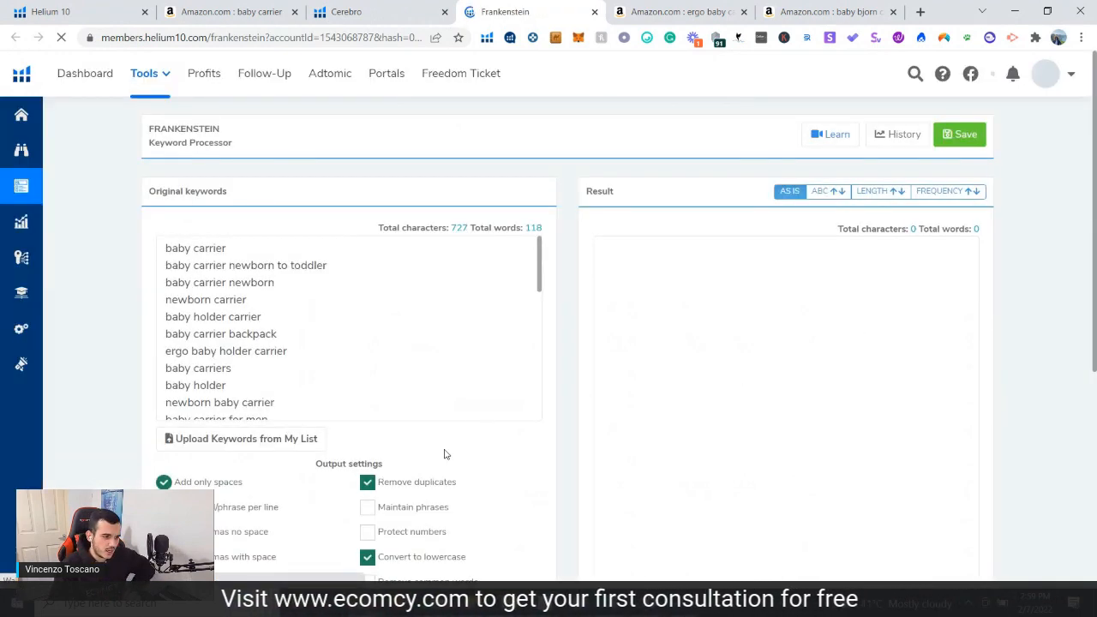
Step: Output the keywords as one phrase per line, with phrases maintained and single words removed, and review the processed list
{"action": "left_click", "coordinate": [367, 507]}
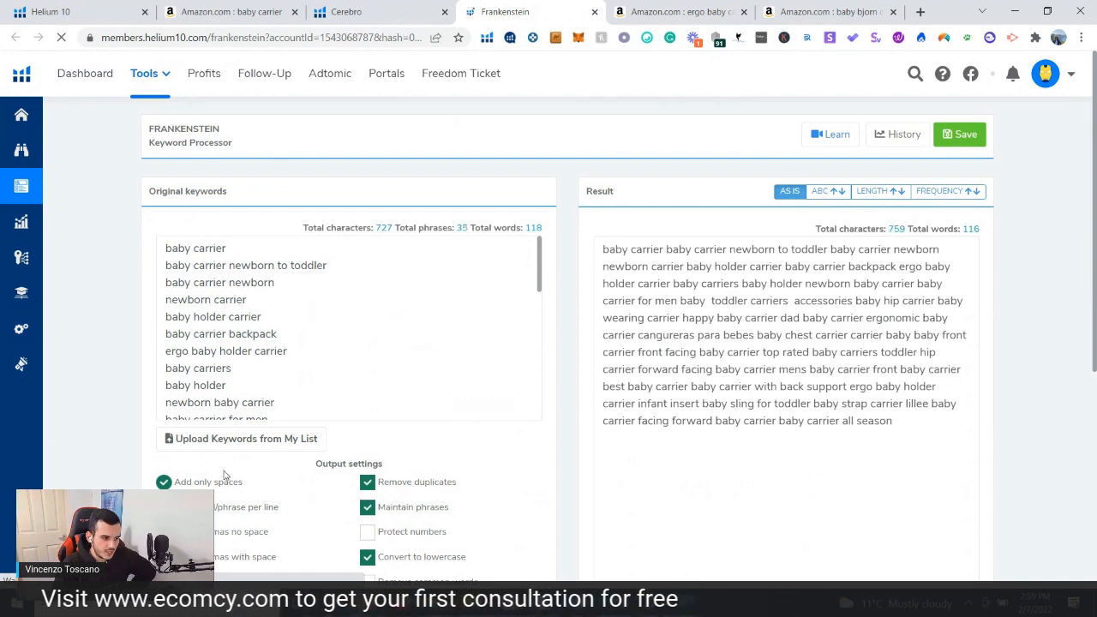
{"action": "scroll", "coordinate": [232, 463], "scroll_direction": "down", "scroll_amount": 2}
{"action": "left_click", "coordinate": [164, 365]}
{"action": "left_click", "coordinate": [367, 464]}
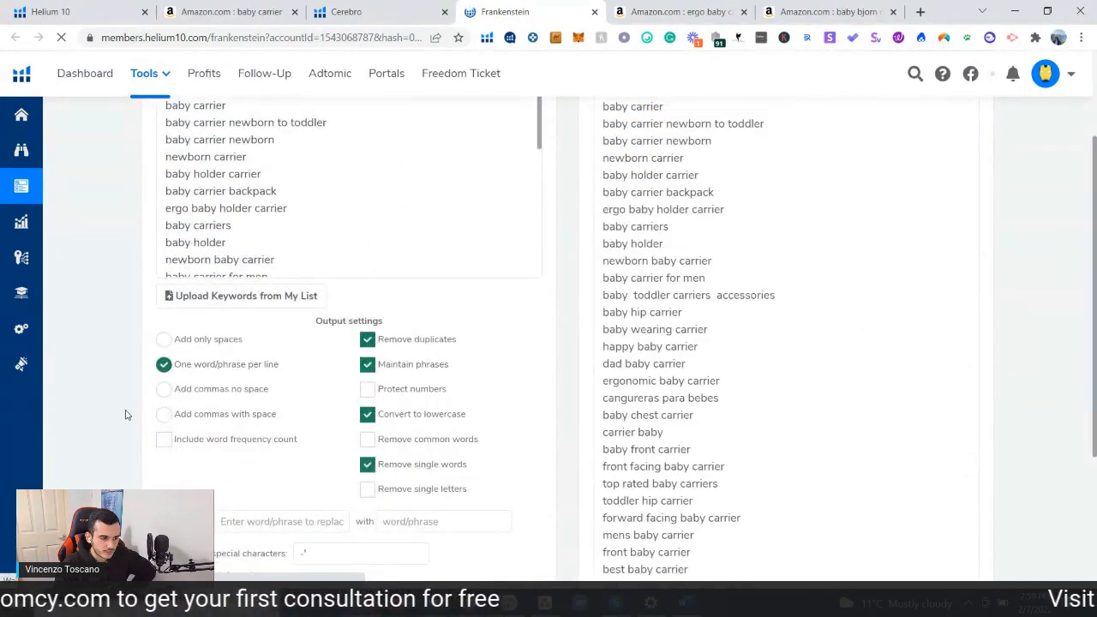
{"action": "scroll", "coordinate": [343, 480], "scroll_direction": "down", "scroll_amount": 3}
{"action": "scroll", "coordinate": [549, 488], "scroll_direction": "up", "scroll_amount": 5}
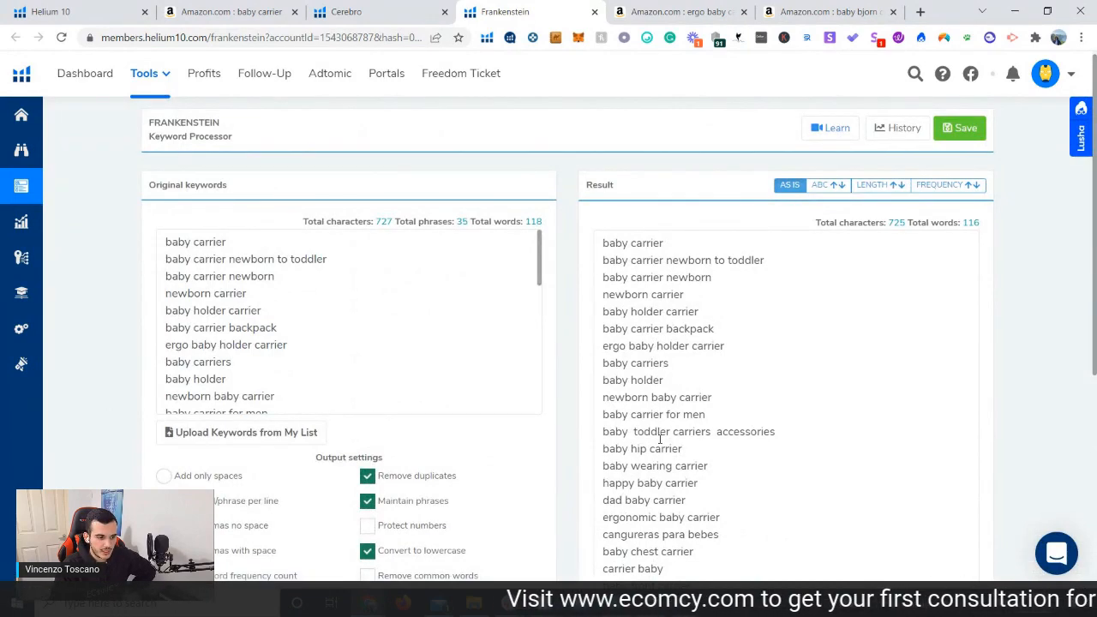
{"action": "scroll", "coordinate": [660, 439], "scroll_direction": "down", "scroll_amount": 3}
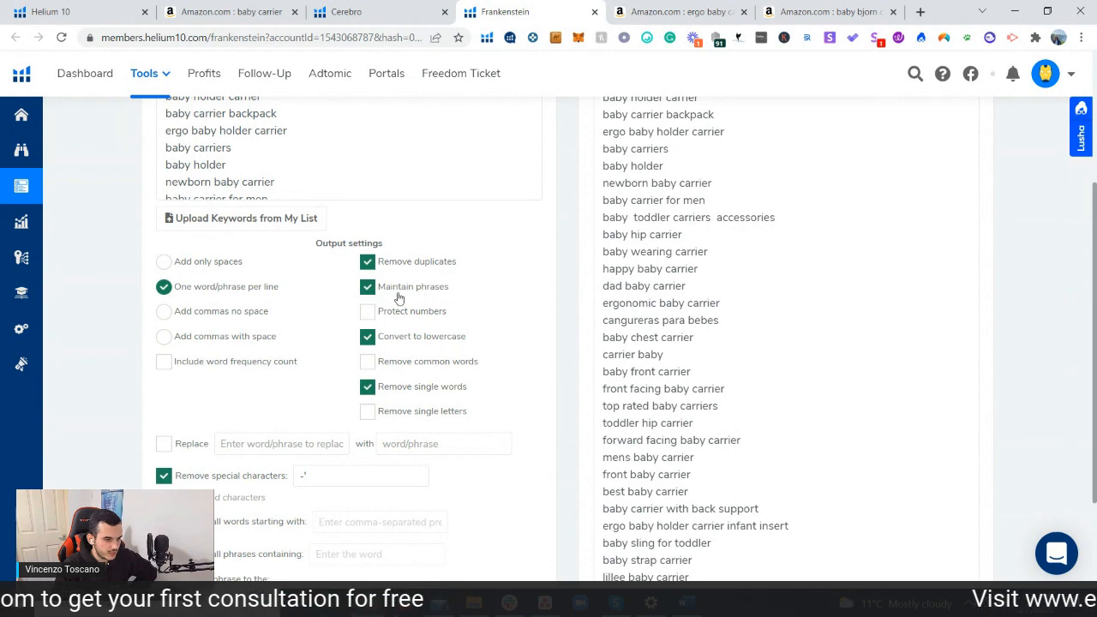
{"action": "scroll", "coordinate": [889, 343], "scroll_direction": "down", "scroll_amount": 2}
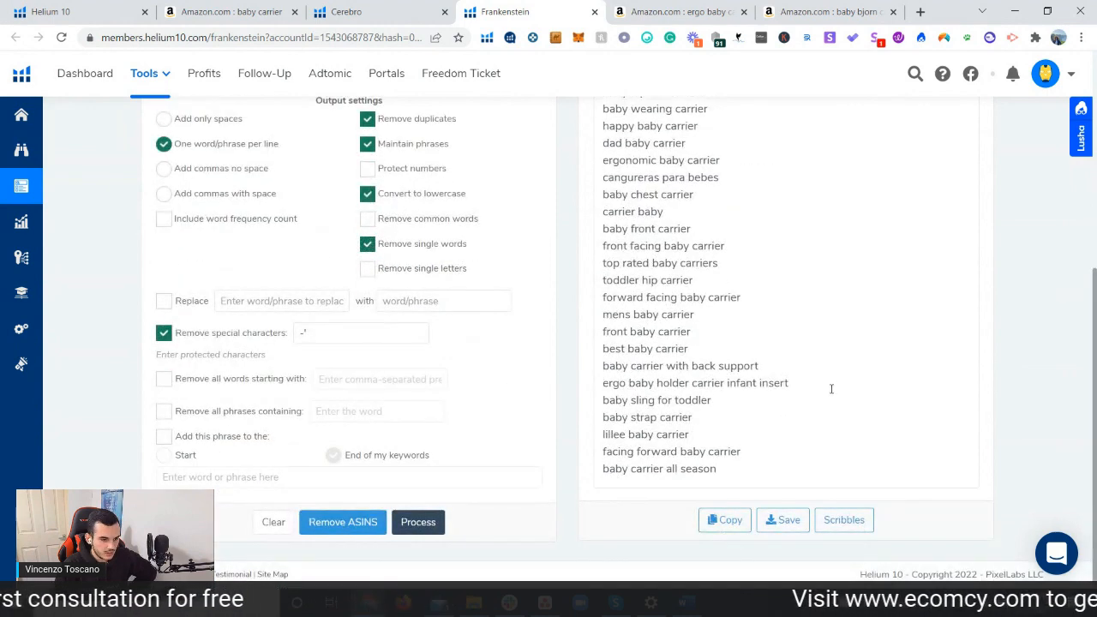
{"action": "scroll", "coordinate": [831, 388], "scroll_direction": "up", "scroll_amount": 4}
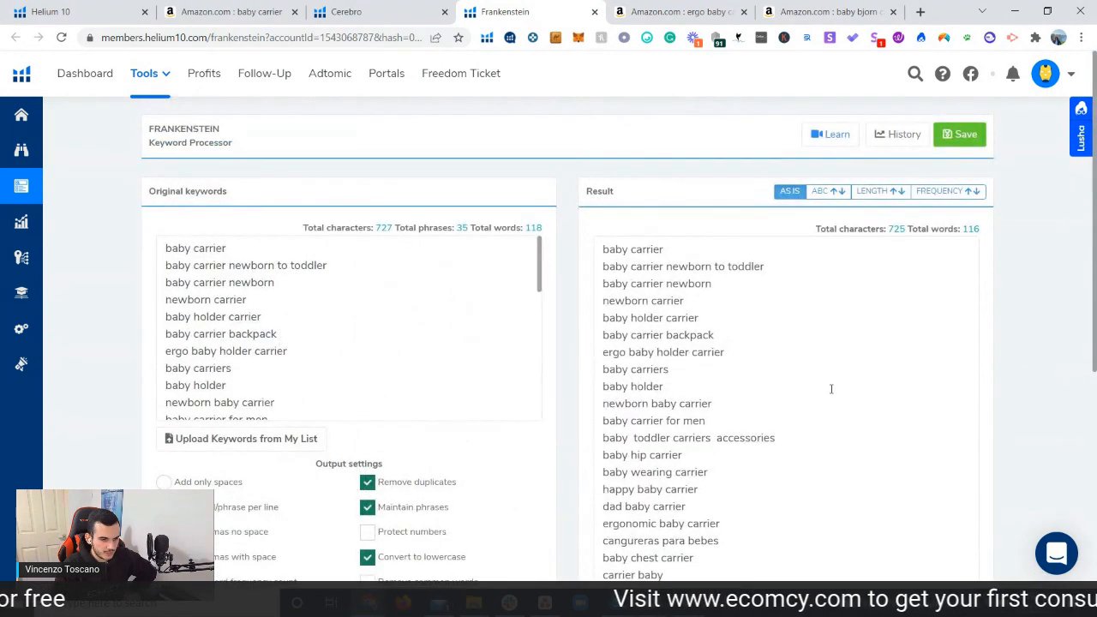
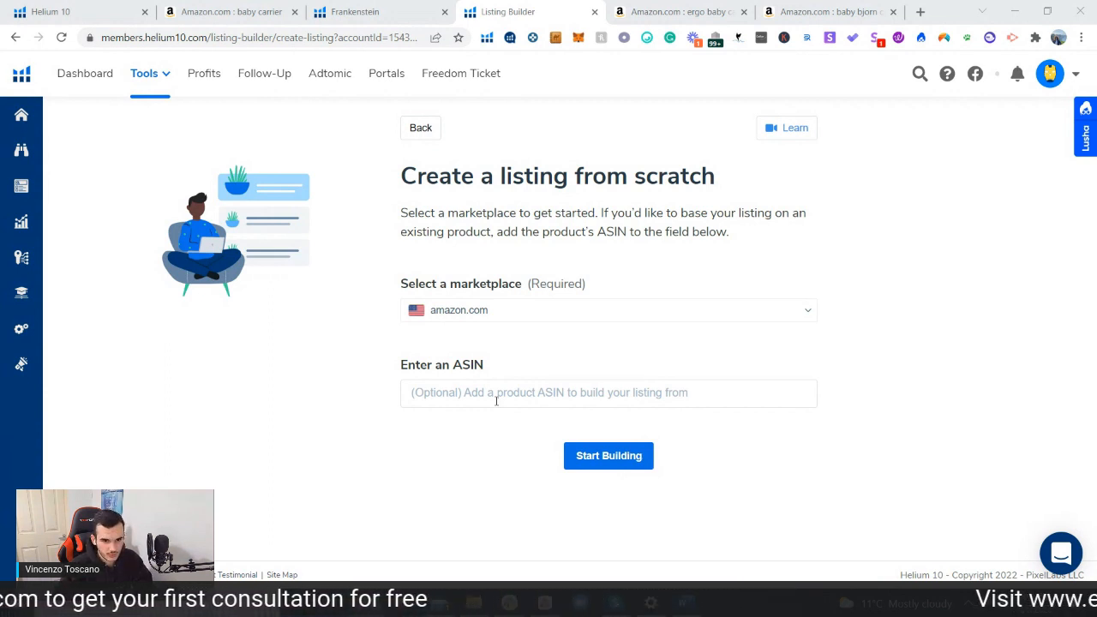
Step: Close the Xray research on the Amazon baby carrier results and copy the Infantino Flip carrier's ASIN, B00M0DWQYI
{"action": "left_click", "coordinate": [262, 14]}
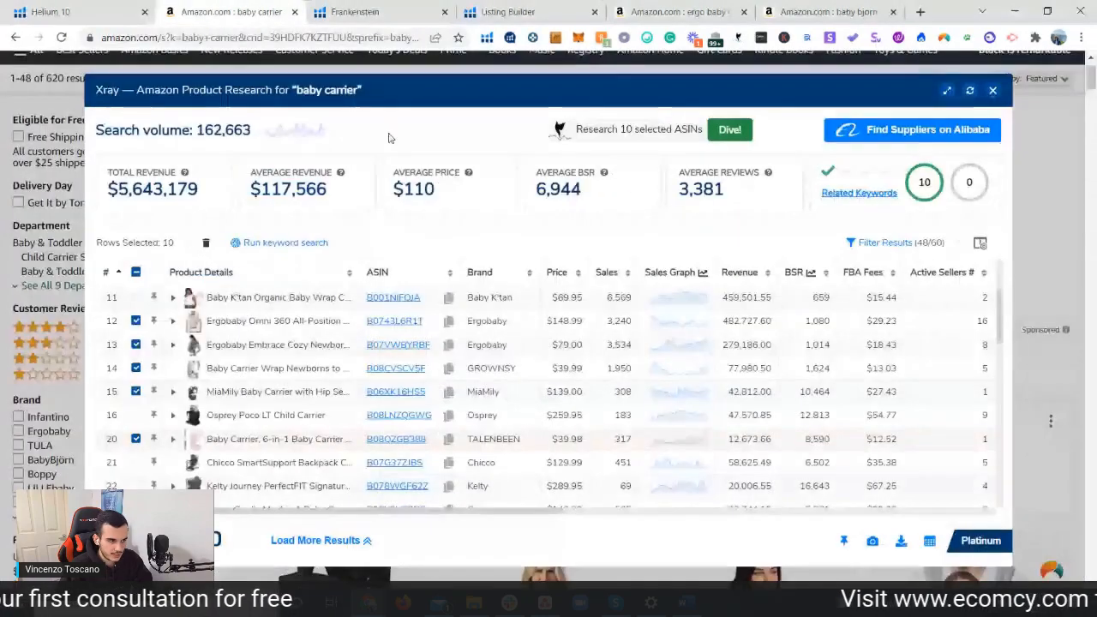
{"action": "left_click", "coordinate": [992, 92]}
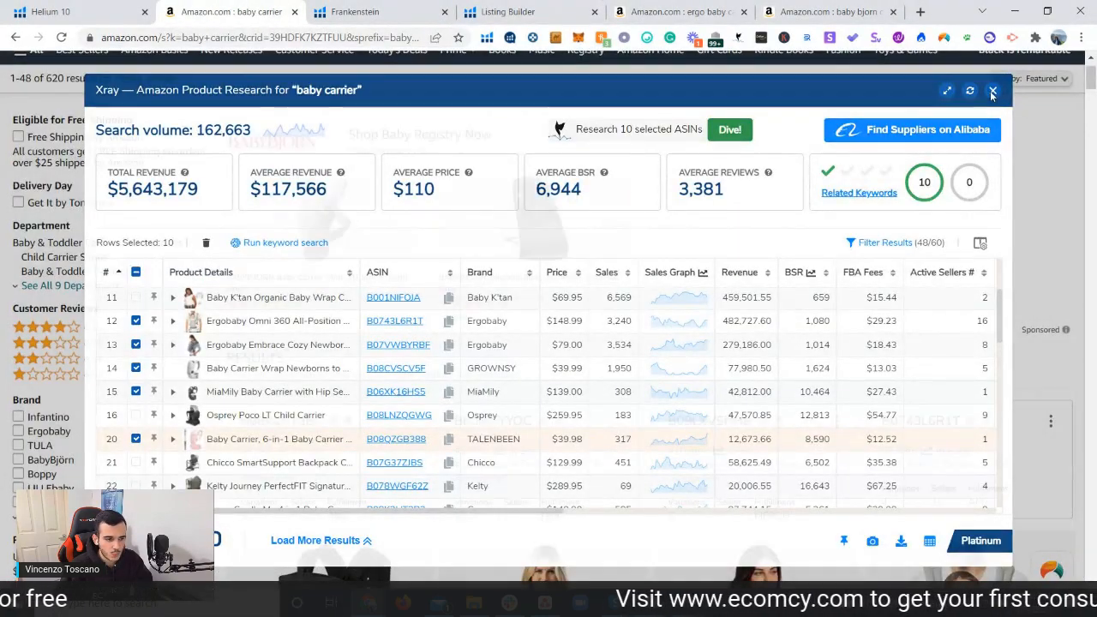
{"action": "scroll", "coordinate": [445, 294], "scroll_direction": "down", "scroll_amount": 10}
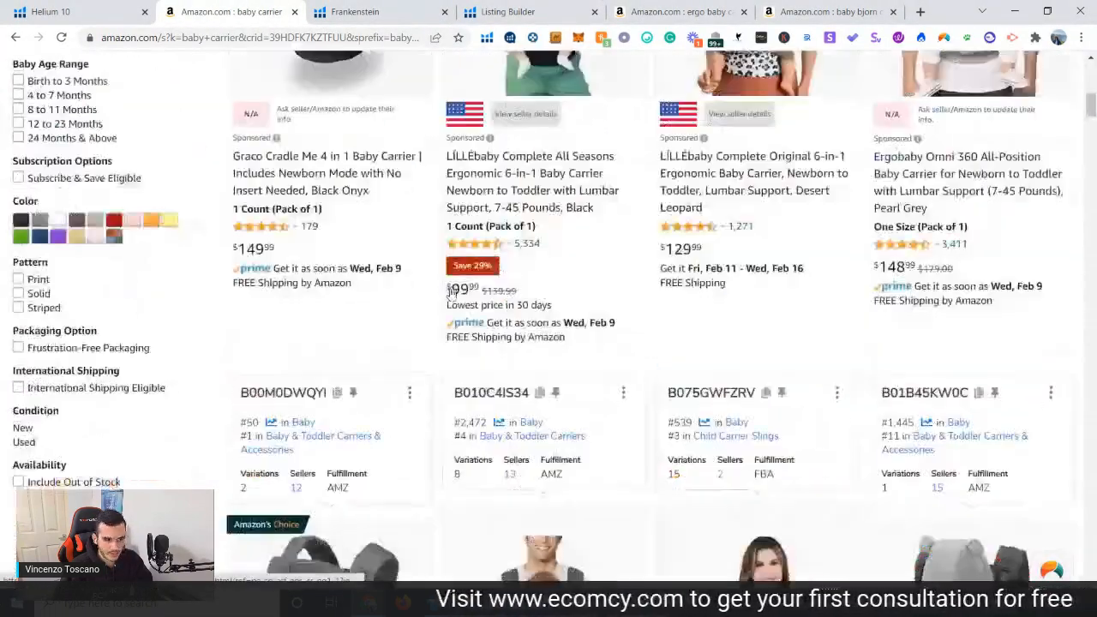
{"action": "scroll", "coordinate": [446, 294], "scroll_direction": "down", "scroll_amount": 3}
{"action": "scroll", "coordinate": [245, 246], "scroll_direction": "down", "scroll_amount": 1}
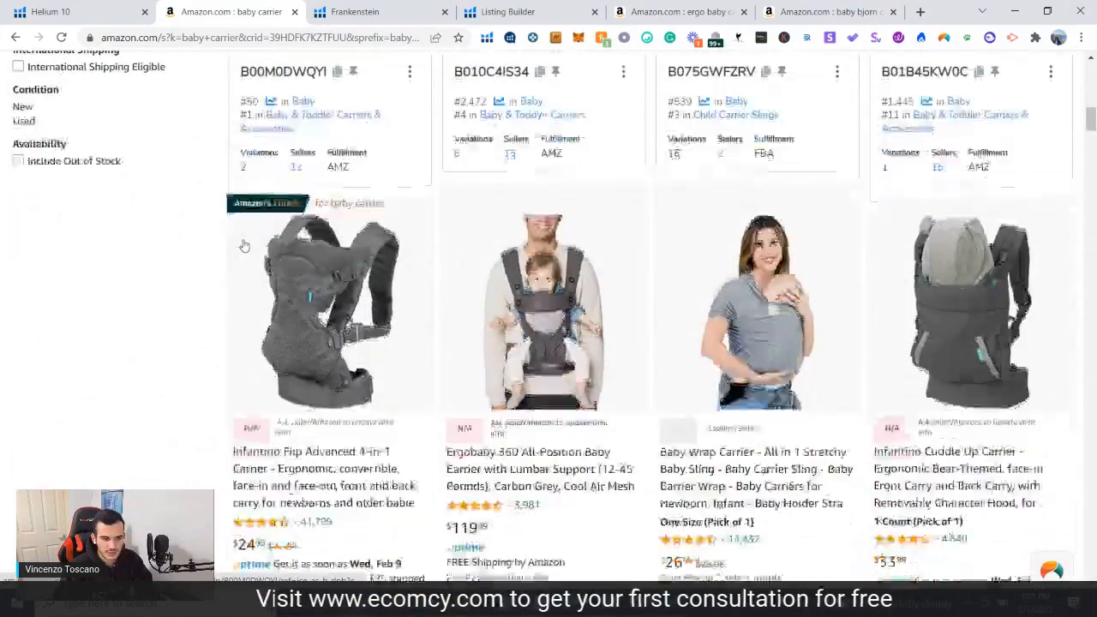
{"action": "scroll", "coordinate": [244, 246], "scroll_direction": "down", "scroll_amount": 3}
{"action": "scroll", "coordinate": [330, 249], "scroll_direction": "up", "scroll_amount": 5}
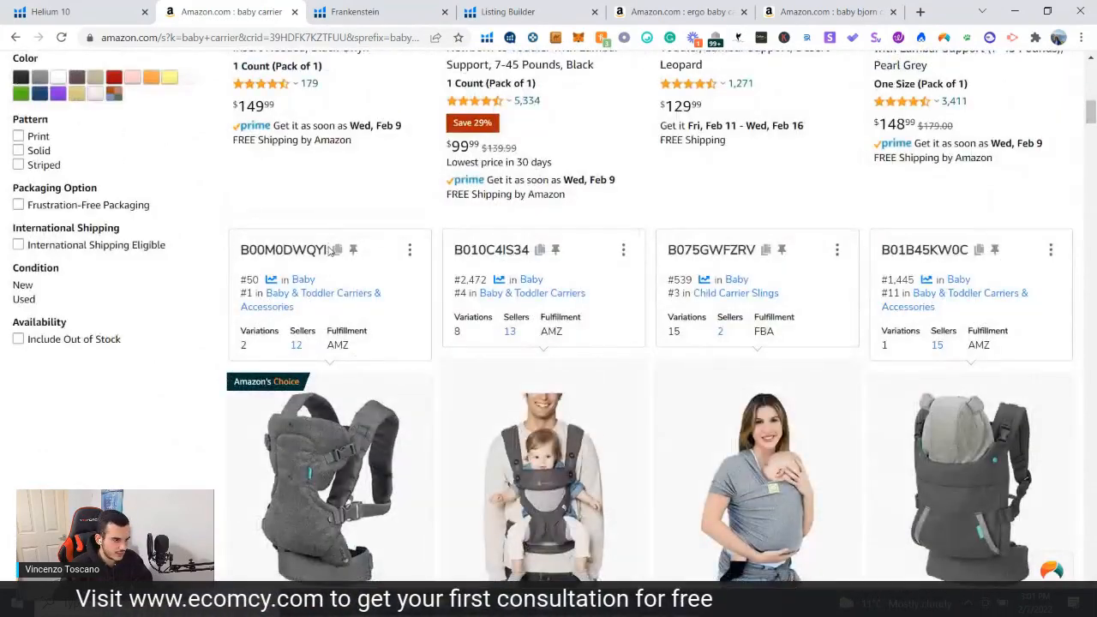
{"action": "double_click", "coordinate": [251, 251]}
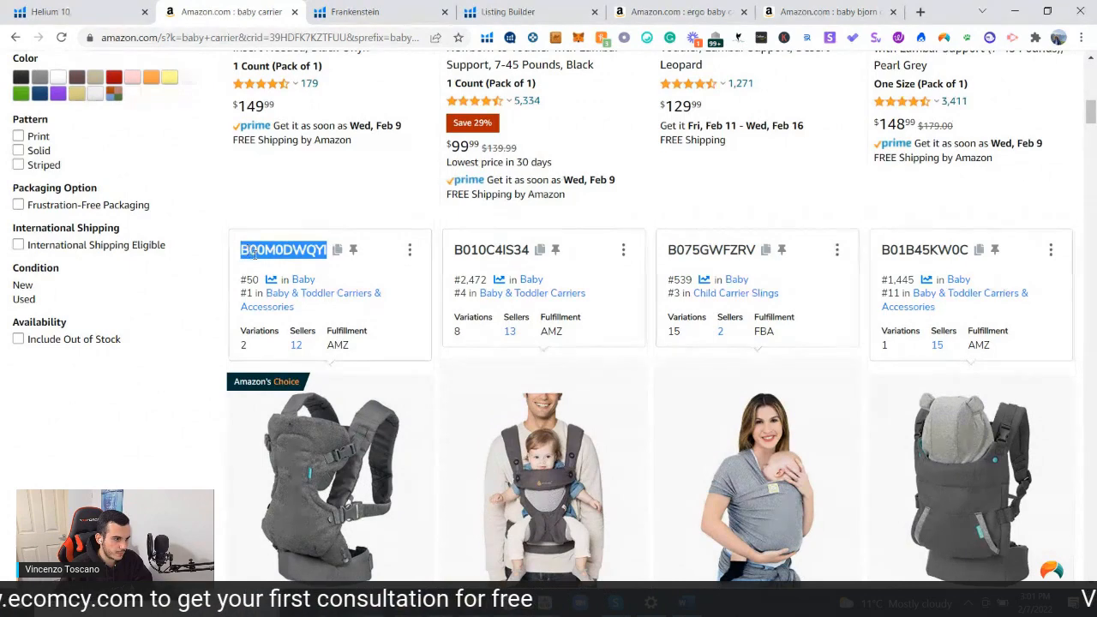
{"action": "right_click", "coordinate": [254, 253]}
{"action": "left_click", "coordinate": [276, 260]}
Step: Enter ASIN B00M0DWQYI as the basis for the new amazon.com listing in Listing Builder and start building it
{"action": "left_click", "coordinate": [505, 12]}
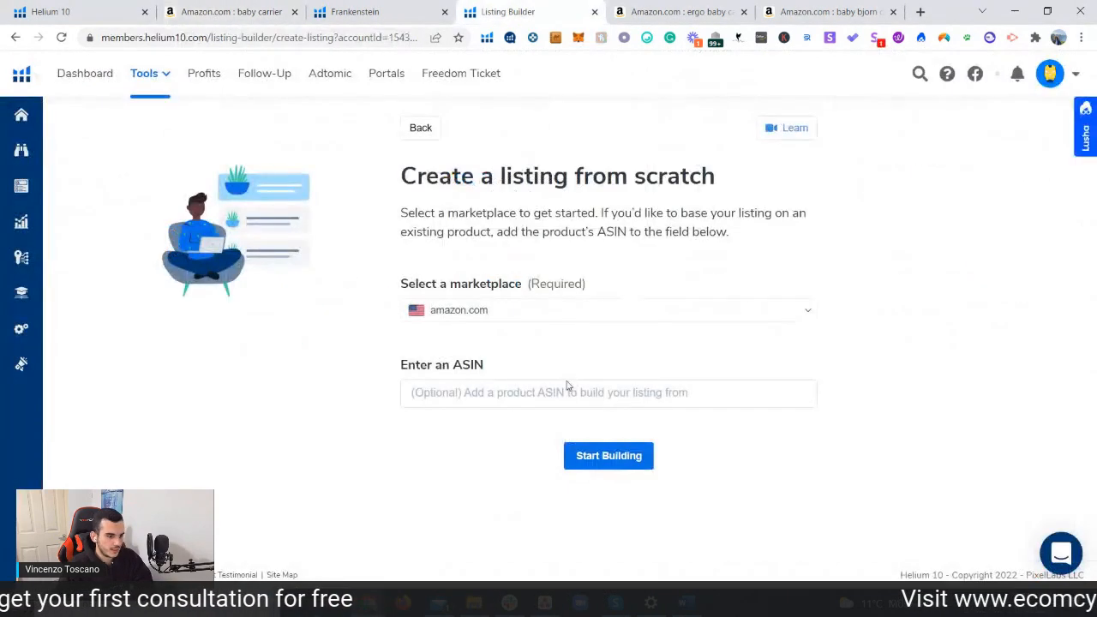
{"action": "key", "text": "ctrl+v"}
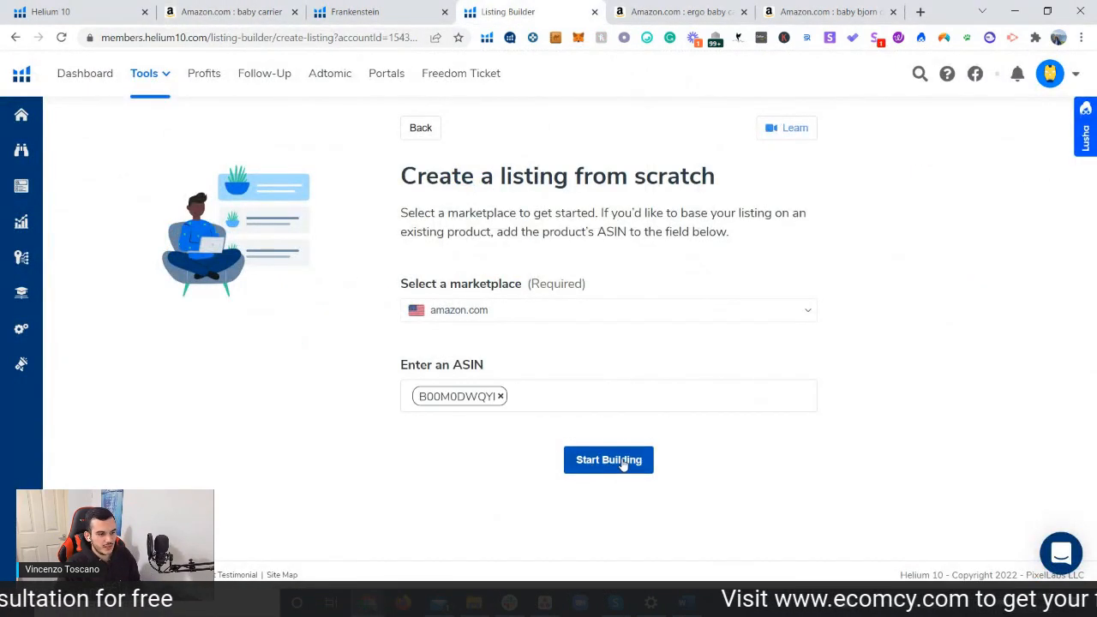
{"action": "left_click", "coordinate": [621, 463]}
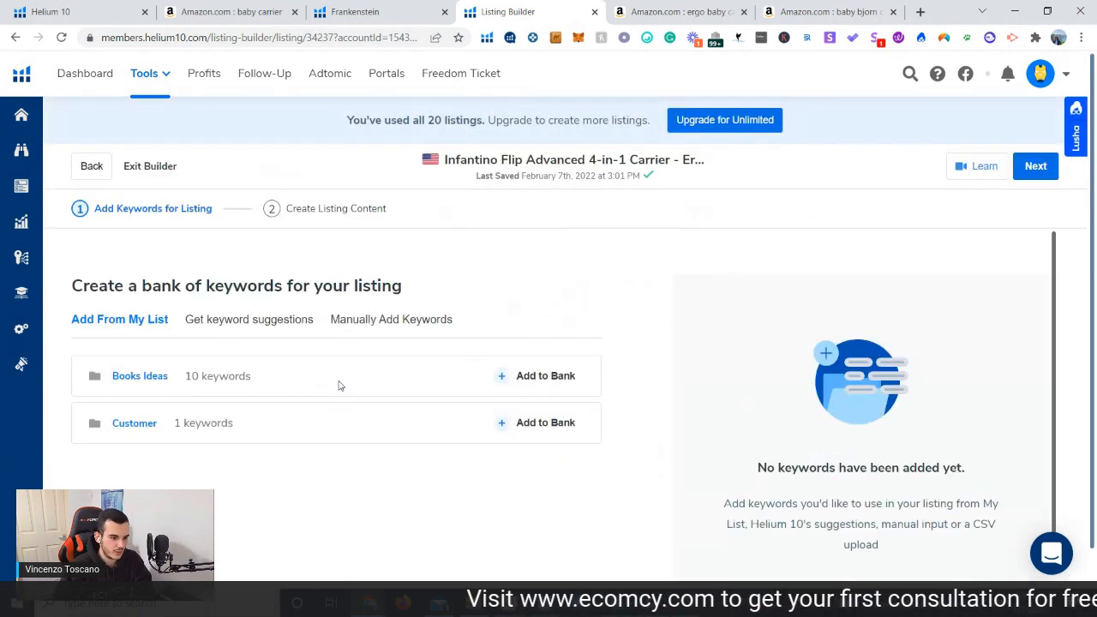
Step: Switch the listing's keyword bank to manual entry and copy the complete processed keyword list from Frankenstein
{"action": "left_click", "coordinate": [373, 319]}
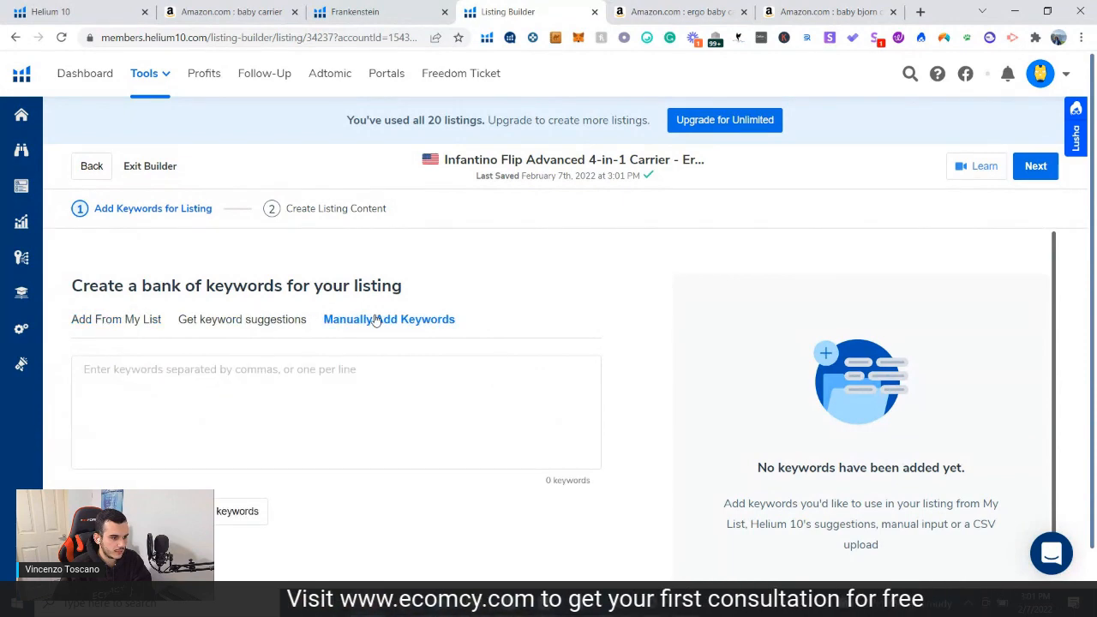
{"action": "left_click", "coordinate": [369, 11]}
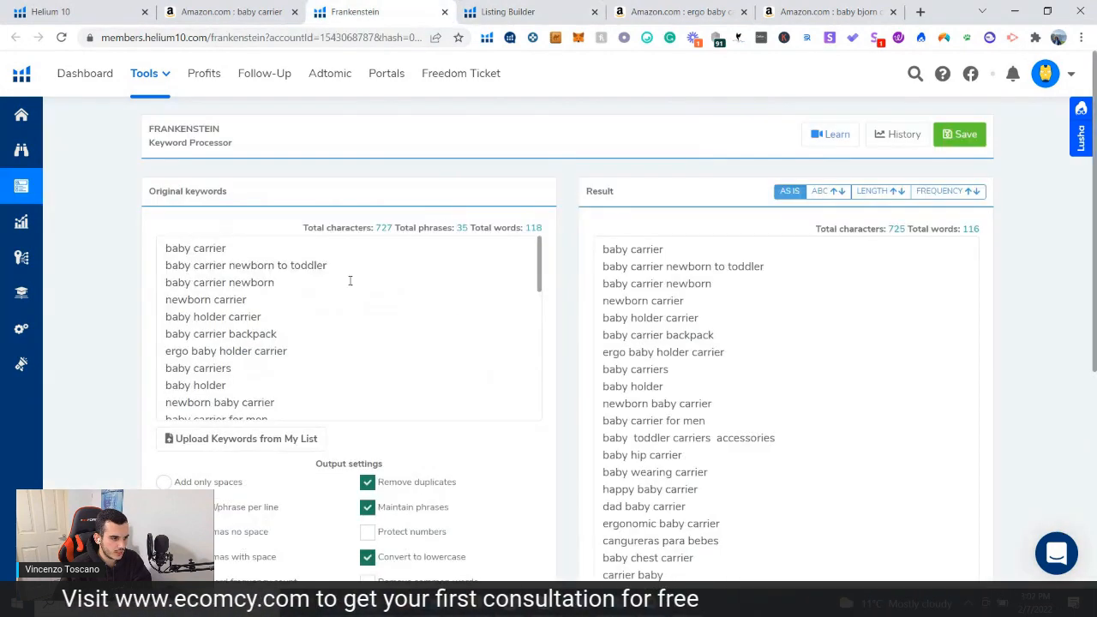
{"action": "left_click", "coordinate": [717, 327]}
{"action": "scroll", "coordinate": [720, 330], "scroll_direction": "down", "scroll_amount": 3}
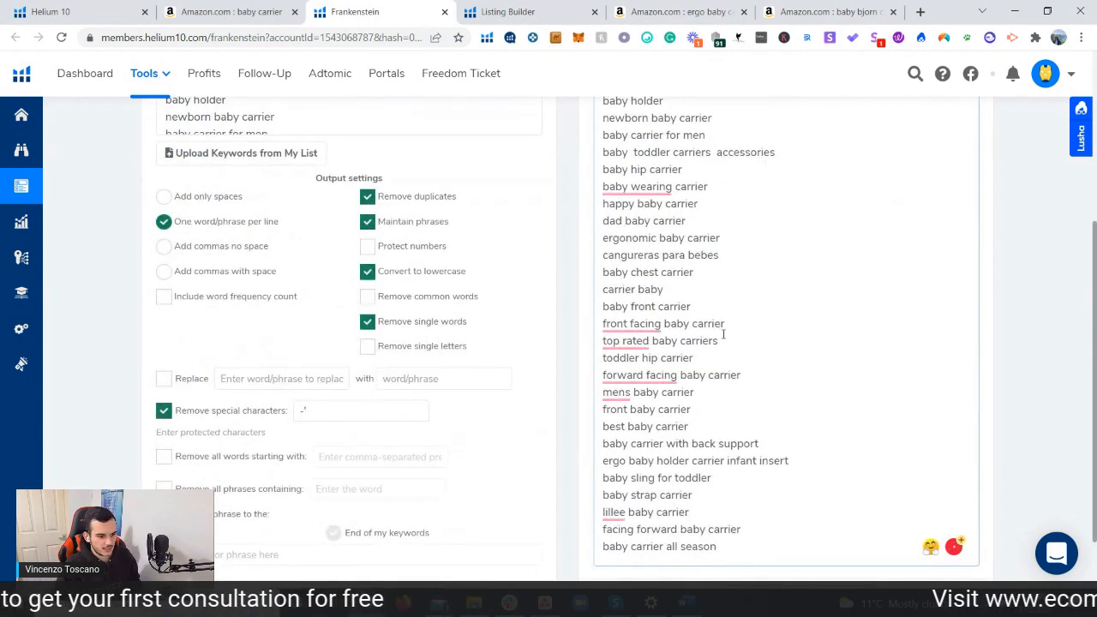
{"action": "key", "text": "ctrl+a"}
Step: Paste the copied Frankenstein keywords into Listing Builder's manual keyword entry and add them to the keyword bank
{"action": "left_click", "coordinate": [527, 12]}
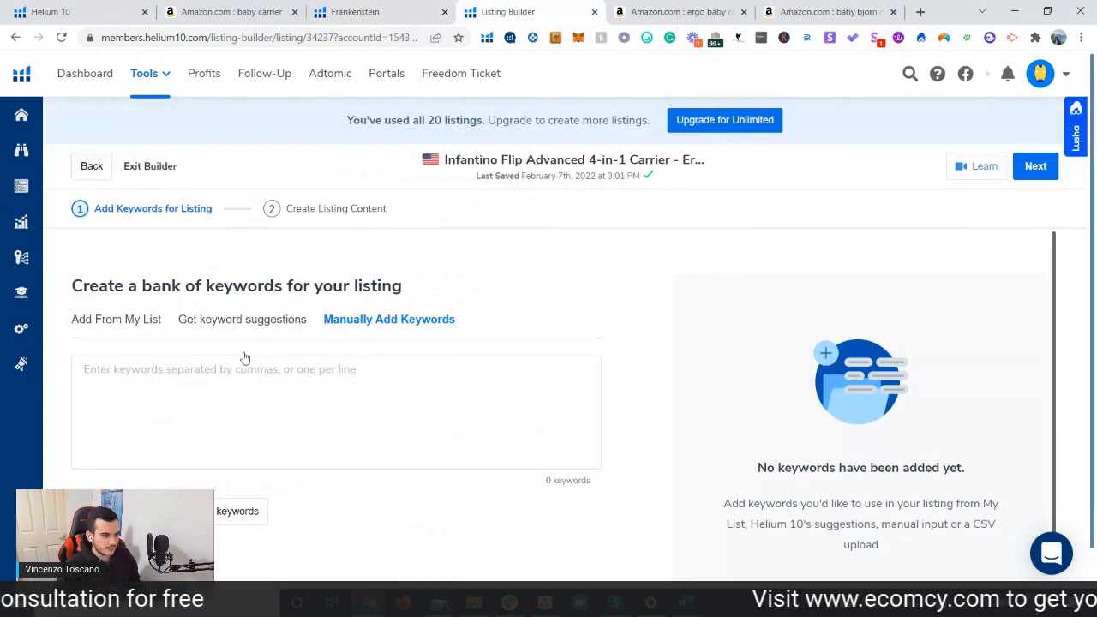
{"action": "left_click", "coordinate": [228, 400]}
{"action": "key", "text": "ctrl+v"}
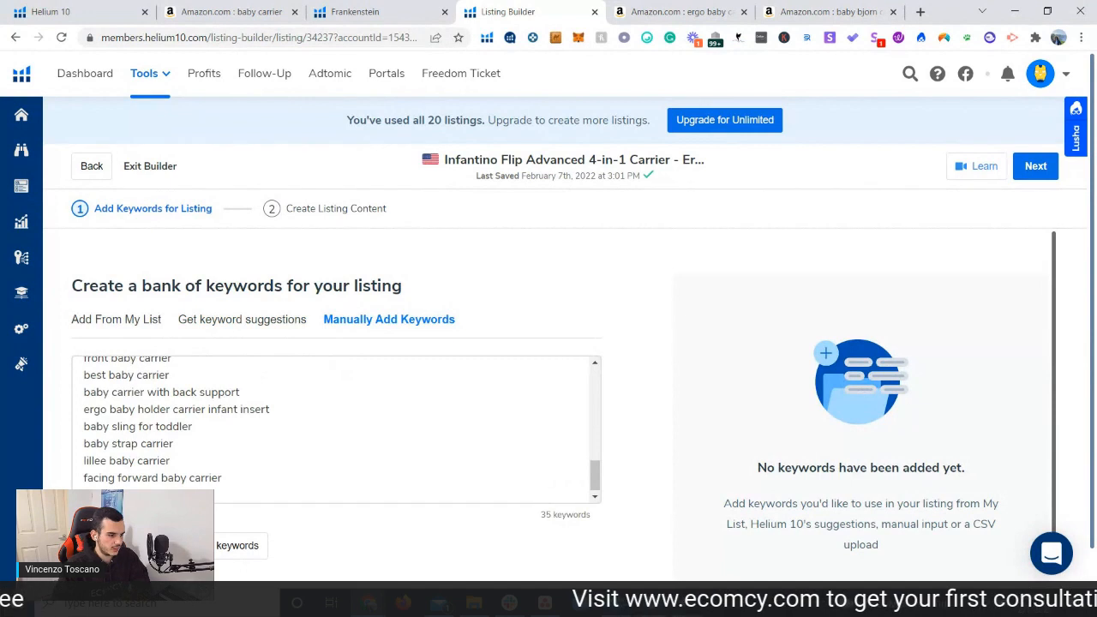
{"action": "left_click", "coordinate": [184, 545]}
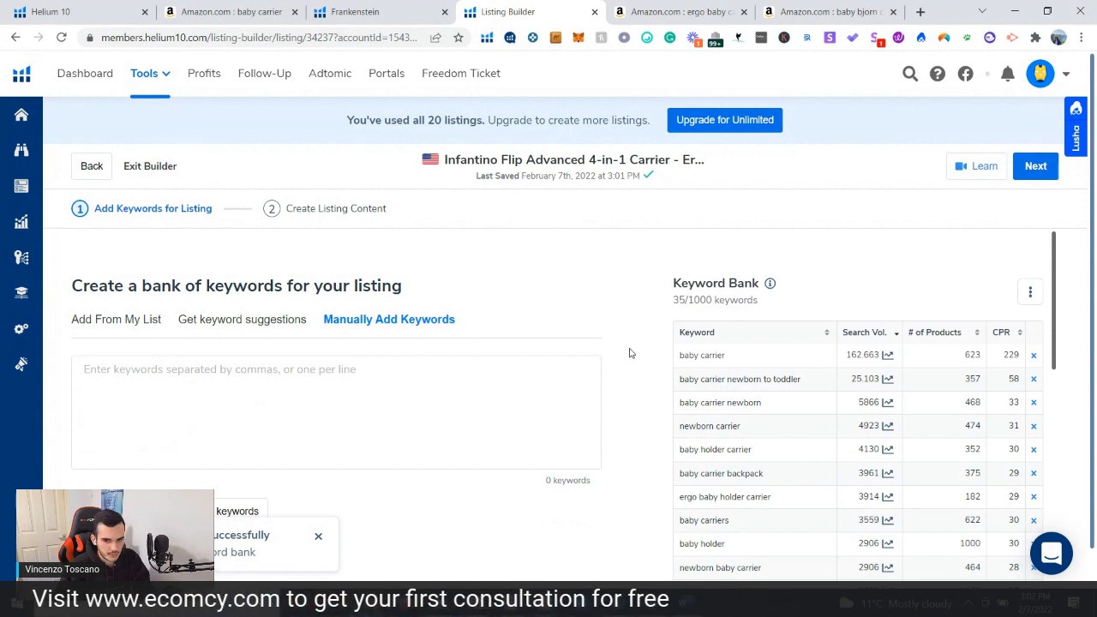
Step: Look at the option for getting keyword suggestions from competitor ASINs, and return to manual keyword entry
{"action": "scroll", "coordinate": [565, 314], "scroll_direction": "down", "scroll_amount": 1}
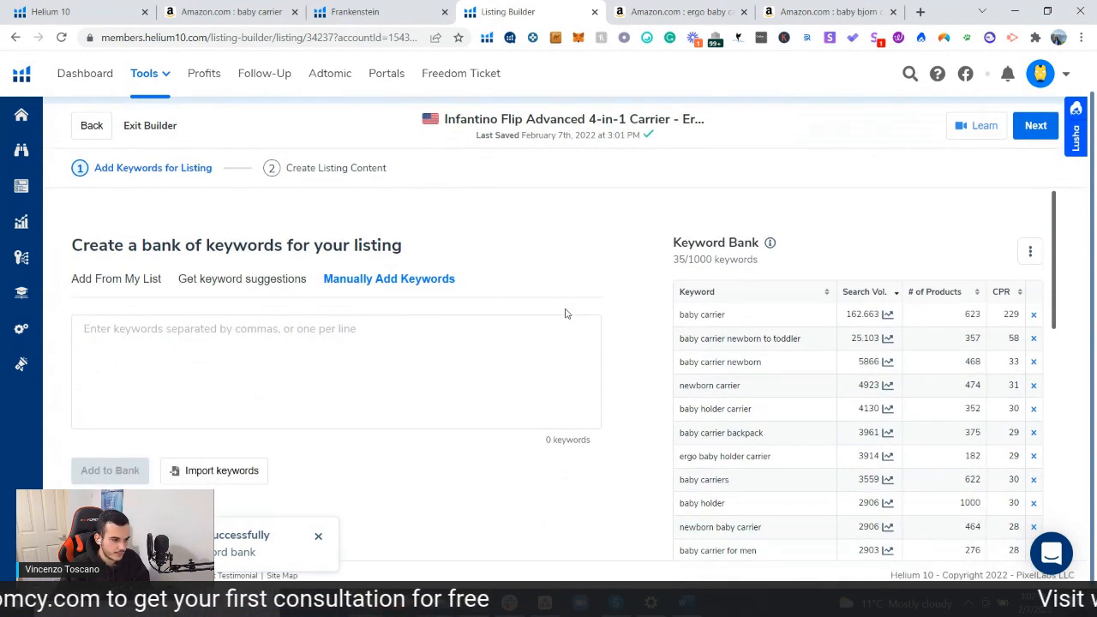
{"action": "left_click", "coordinate": [246, 285]}
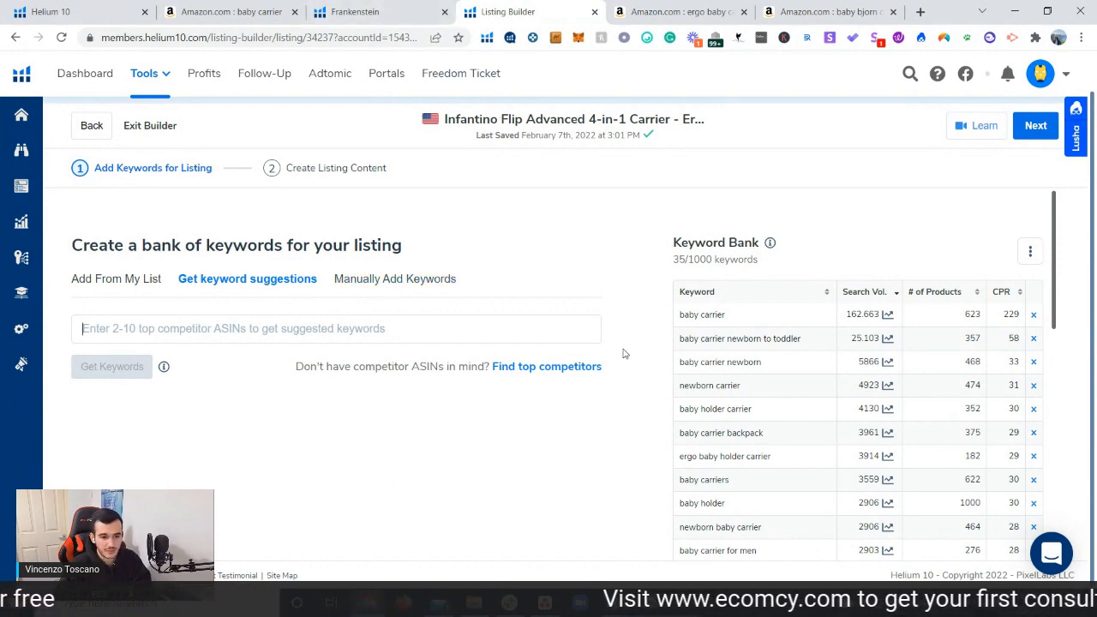
{"action": "left_click", "coordinate": [447, 281]}
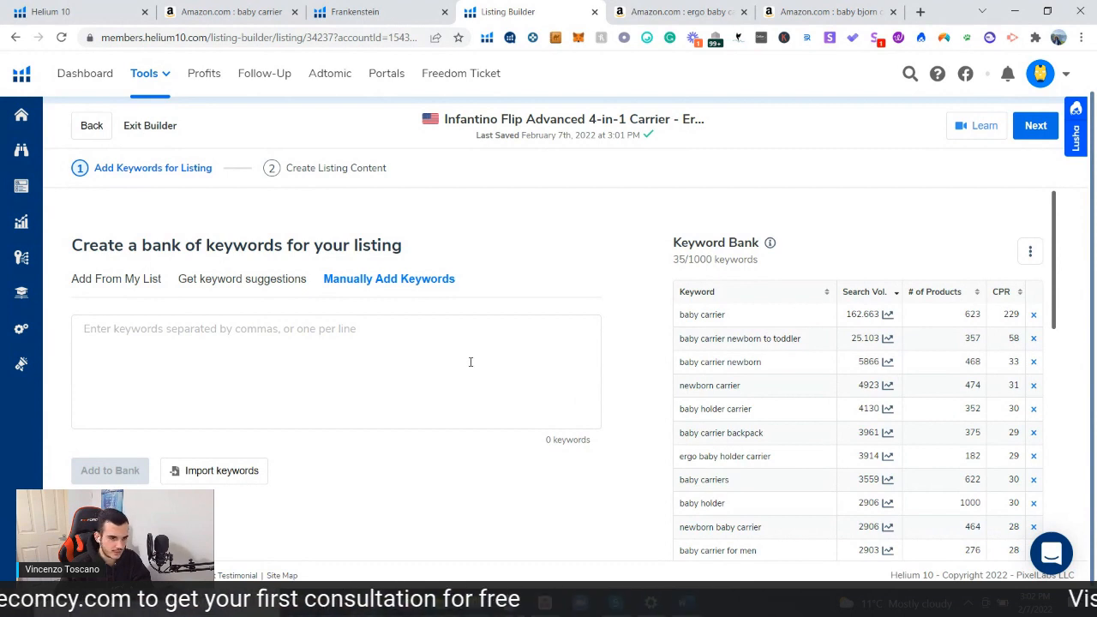
Step: Continue to creating the listing content and review the product title, bullet points and the keyword bank's words and phrases
{"action": "left_click", "coordinate": [1031, 126]}
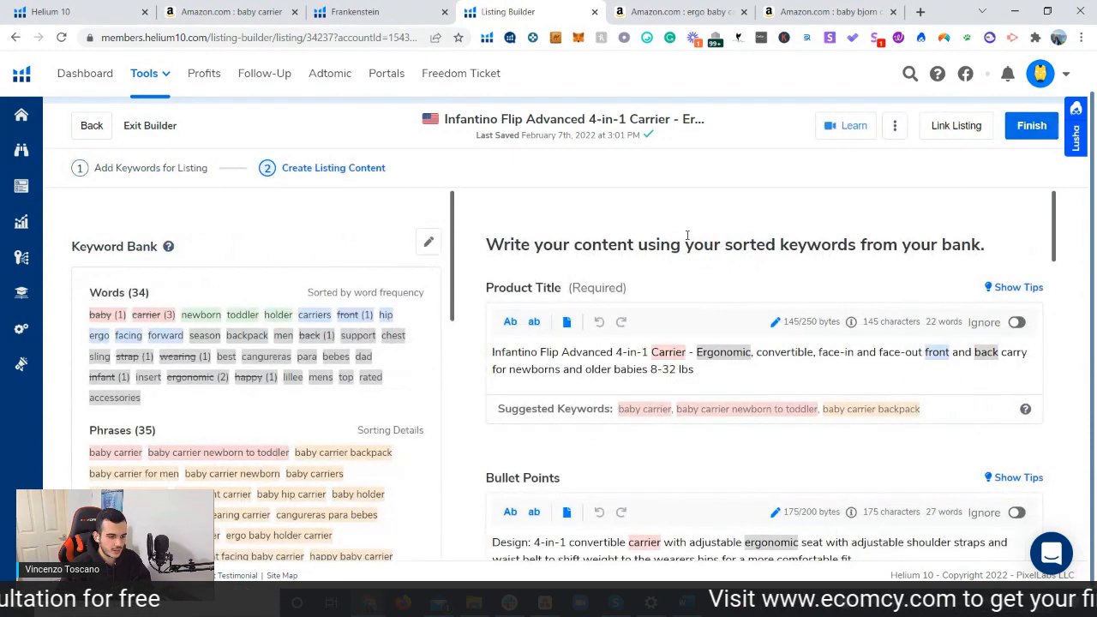
{"action": "scroll", "coordinate": [686, 235], "scroll_direction": "down", "scroll_amount": 3}
{"action": "scroll", "coordinate": [687, 234], "scroll_direction": "up", "scroll_amount": 3}
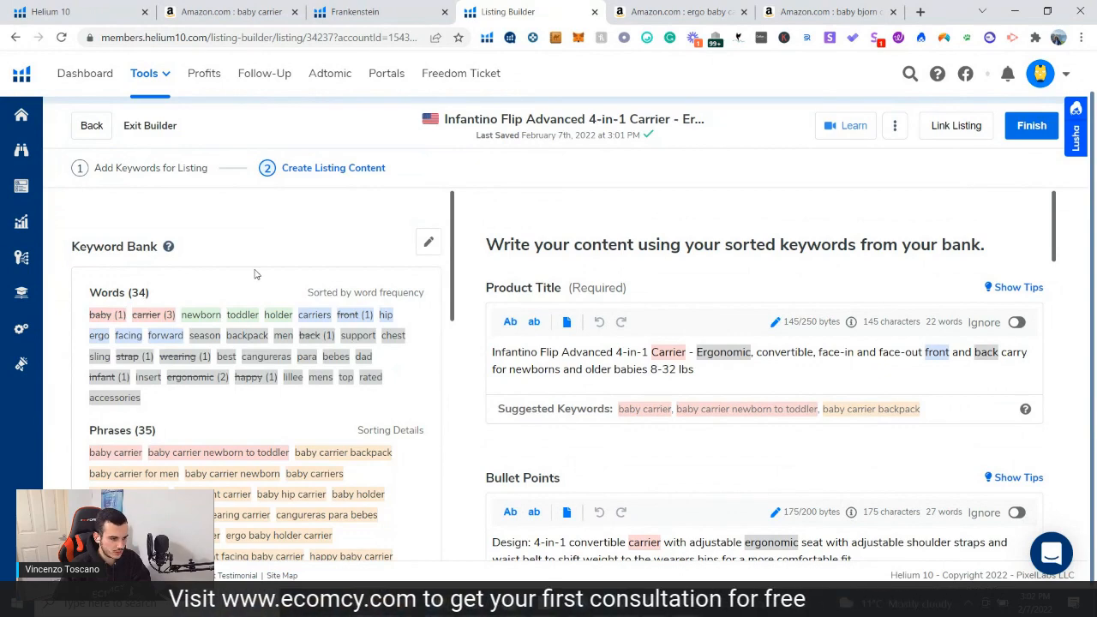
{"action": "scroll", "coordinate": [255, 275], "scroll_direction": "down", "scroll_amount": 5}
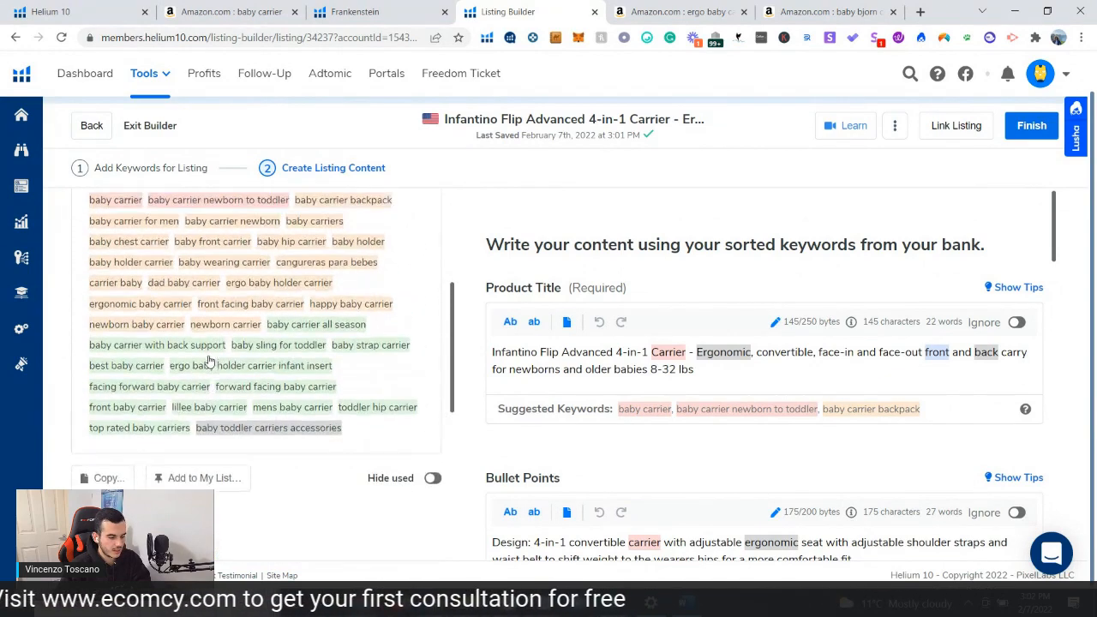
{"action": "scroll", "coordinate": [208, 362], "scroll_direction": "up", "scroll_amount": 3}
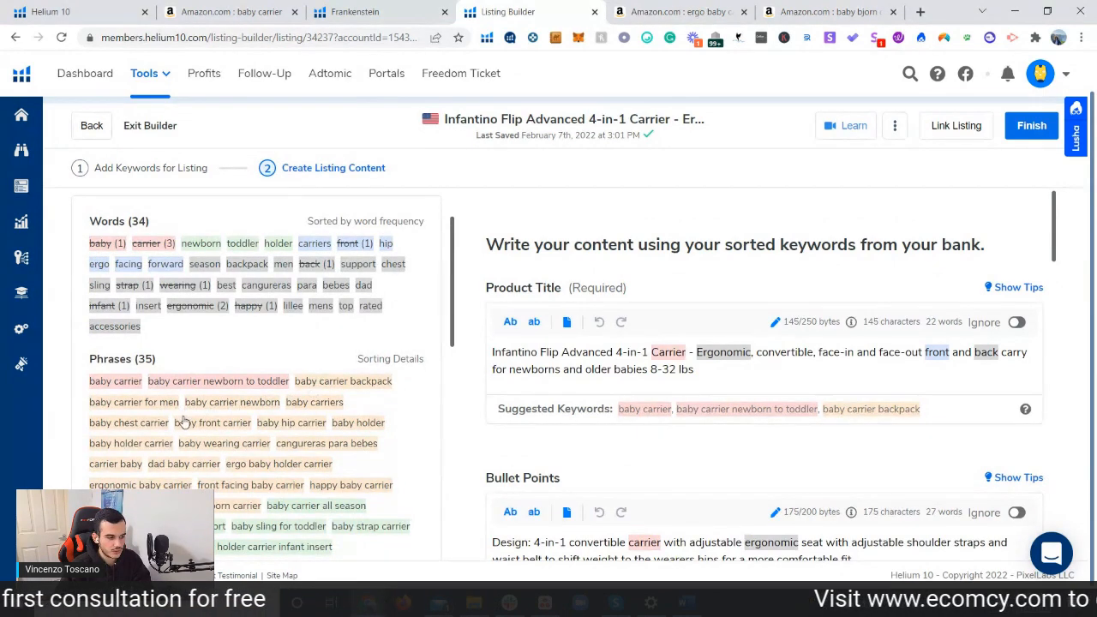
Step: Compare the keyword bank's words and phrases with the wording of the product title
{"action": "scroll", "coordinate": [180, 429], "scroll_direction": "up", "scroll_amount": 1}
{"action": "scroll", "coordinate": [180, 430], "scroll_direction": "up", "scroll_amount": 3}
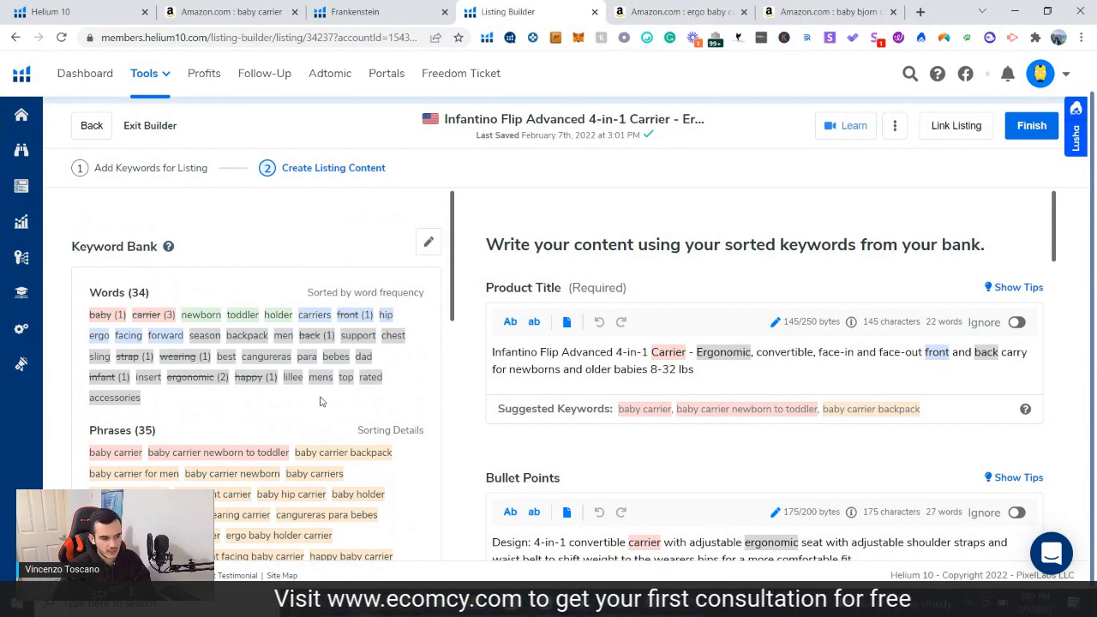
{"action": "scroll", "coordinate": [321, 402], "scroll_direction": "down", "scroll_amount": 3}
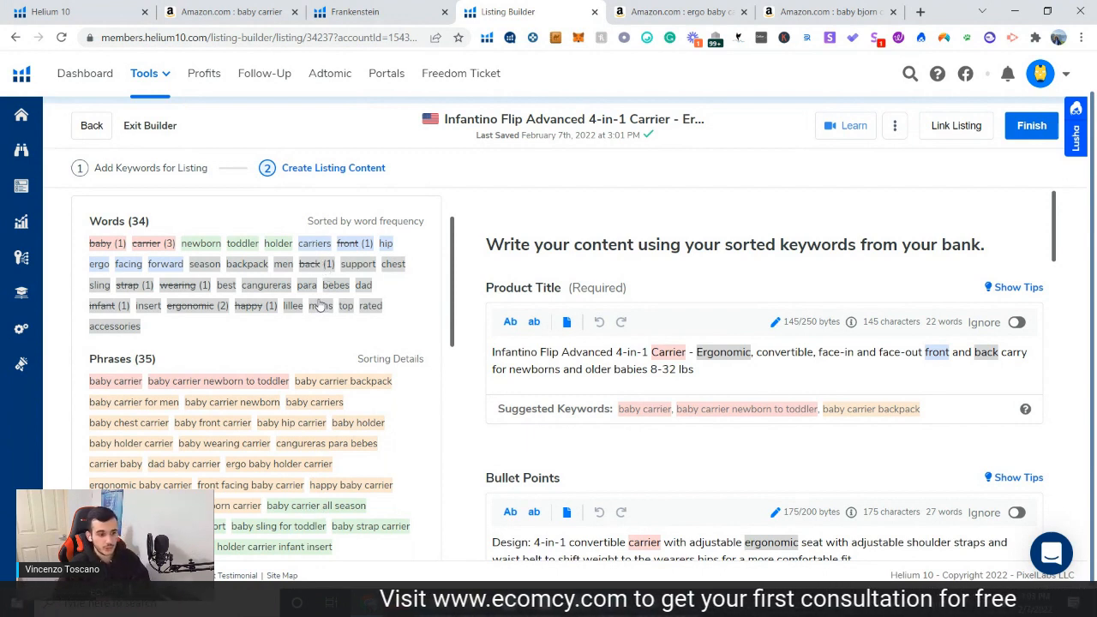
{"action": "scroll", "coordinate": [335, 439], "scroll_direction": "up", "scroll_amount": 1}
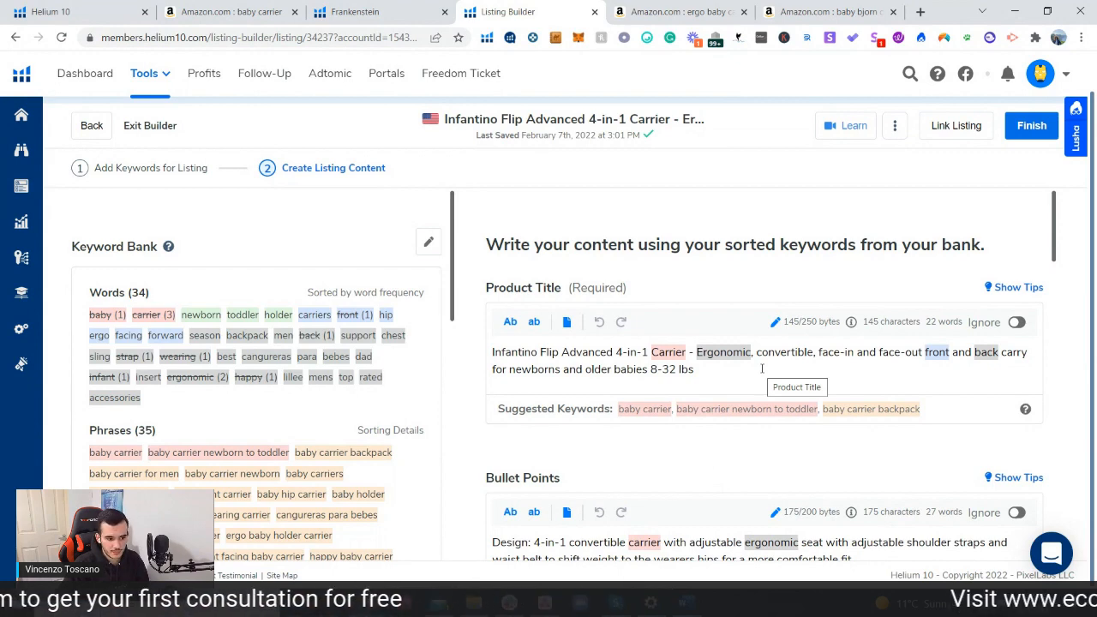
Step: Switch to Amazon and look over the product titles in the ergo baby carrier and baby carrier search results
{"action": "left_click", "coordinate": [658, 12]}
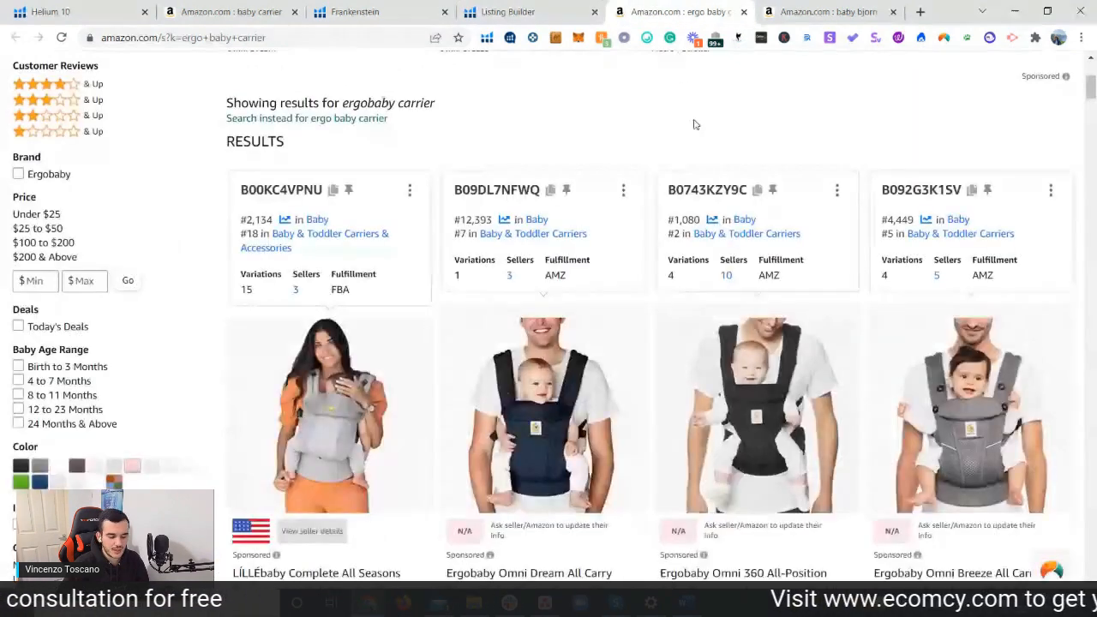
{"action": "scroll", "coordinate": [591, 182], "scroll_direction": "down", "scroll_amount": 8}
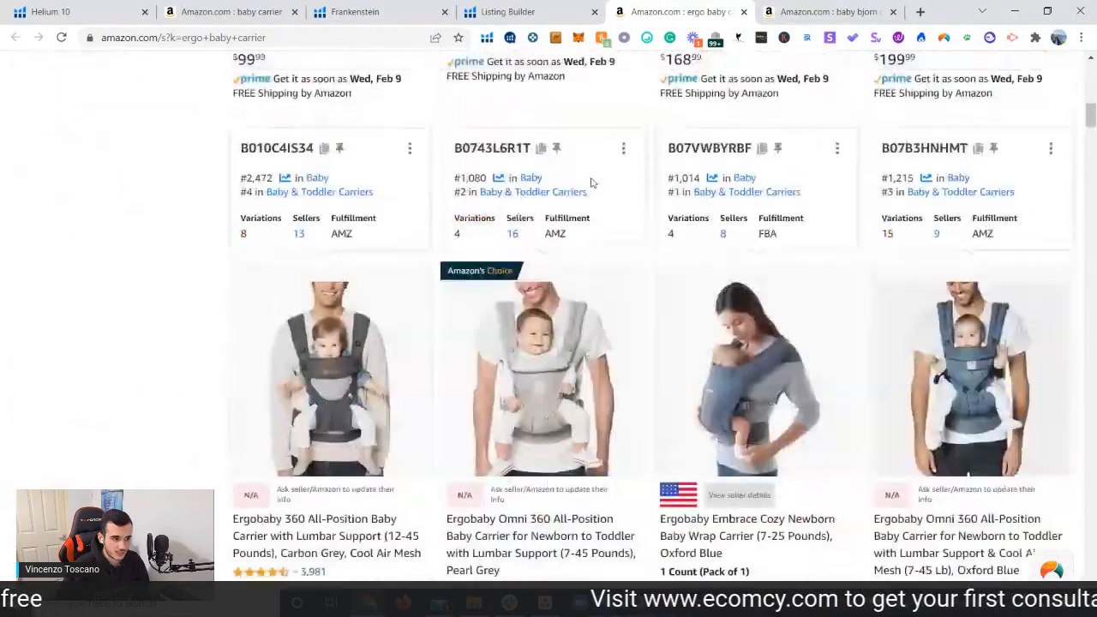
{"action": "scroll", "coordinate": [591, 182], "scroll_direction": "up", "scroll_amount": 4}
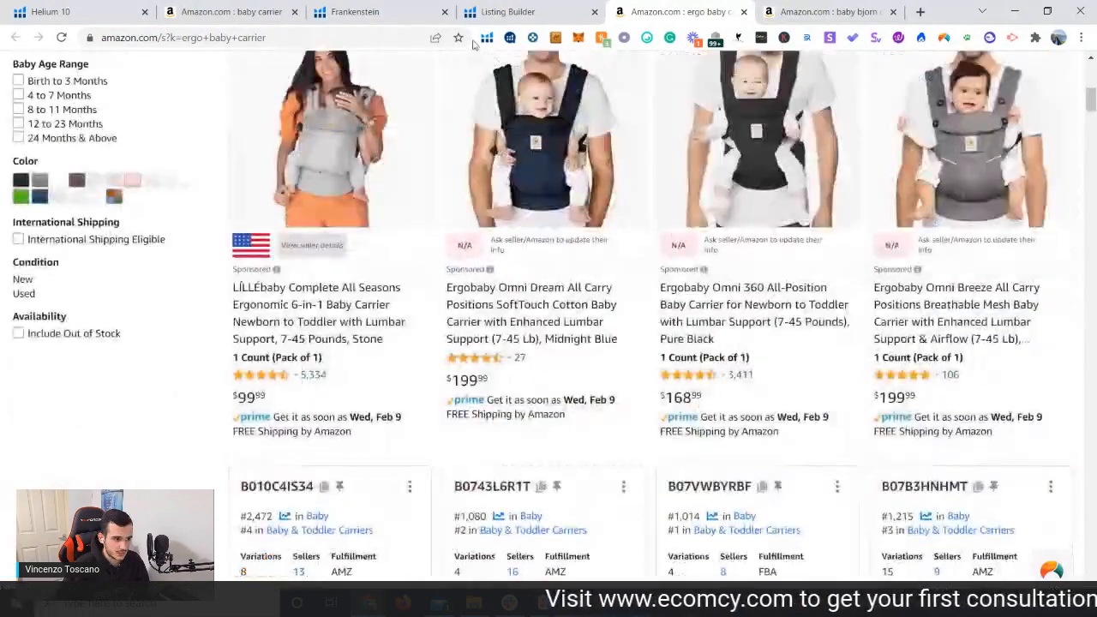
{"action": "left_click", "coordinate": [258, 14]}
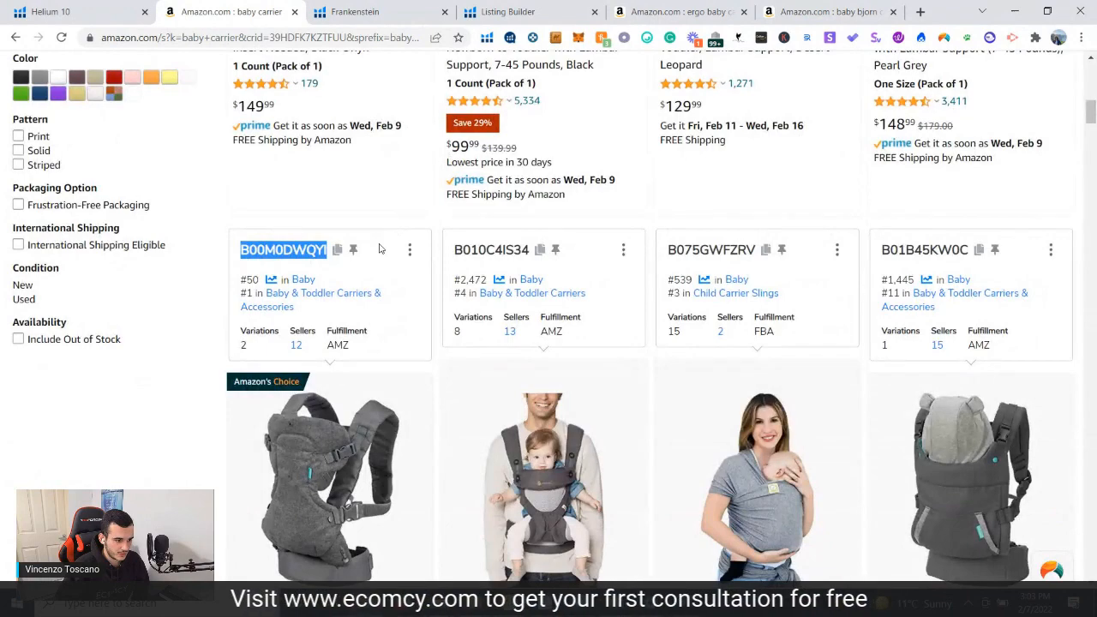
{"action": "scroll", "coordinate": [381, 249], "scroll_direction": "down", "scroll_amount": 3}
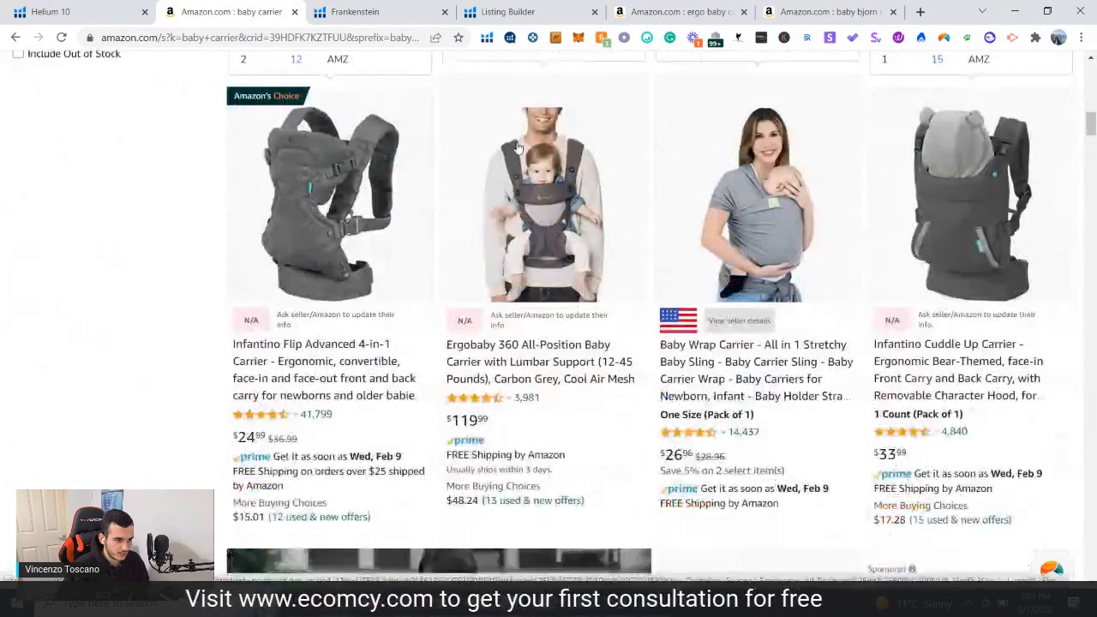
Step: Run Xray product research on the baby carrier results, examine the sales, review, size tier and creation date columns, and close it
{"action": "left_click", "coordinate": [488, 38]}
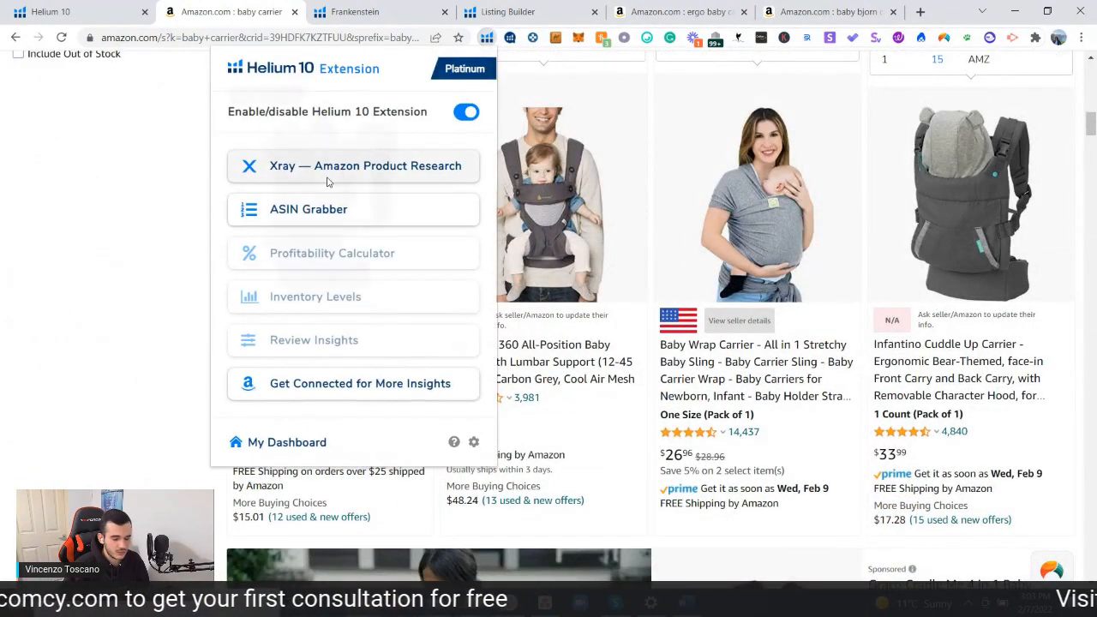
{"action": "left_click", "coordinate": [327, 176]}
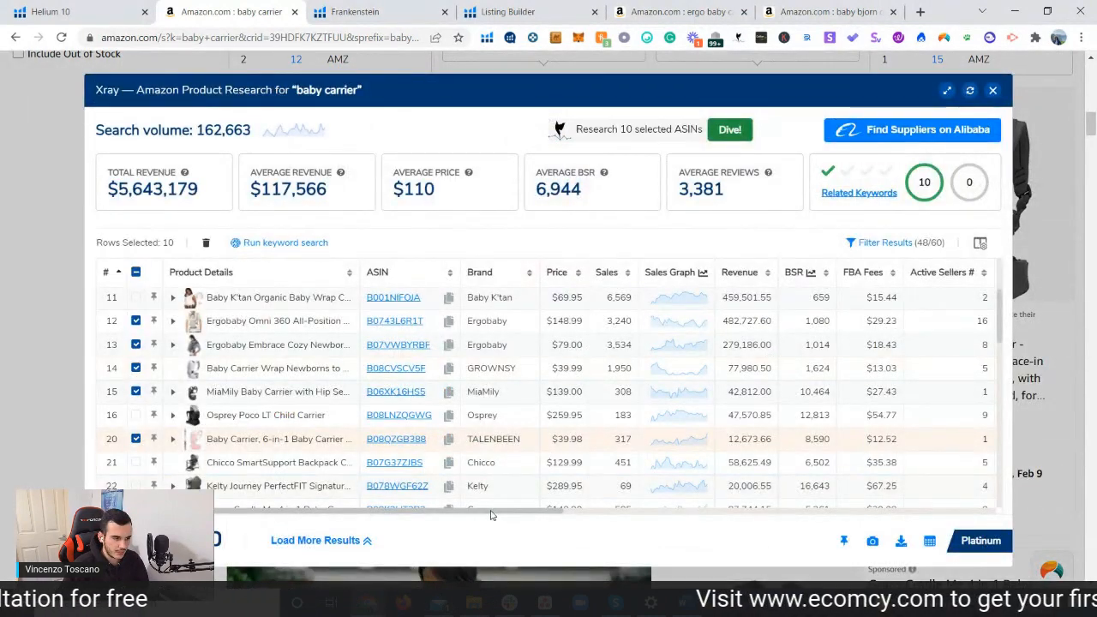
{"action": "left_click_drag", "start_coordinate": [516, 511], "coordinate": [747, 522]}
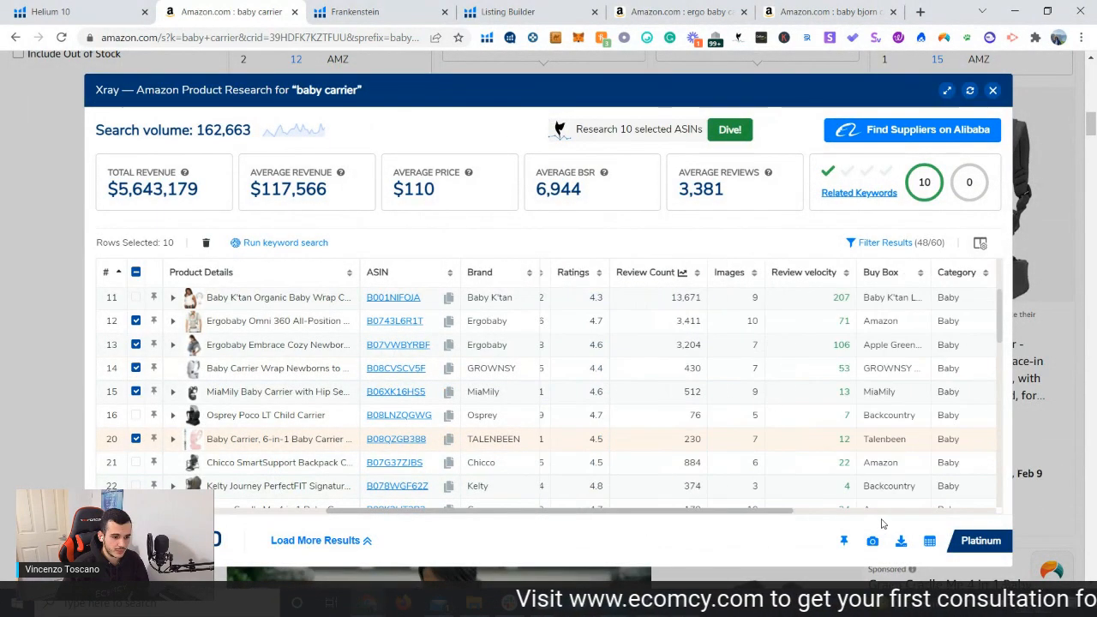
{"action": "left_click_drag", "start_coordinate": [883, 523], "coordinate": [943, 521]}
{"action": "scroll", "coordinate": [907, 424], "scroll_direction": "up", "scroll_amount": 3}
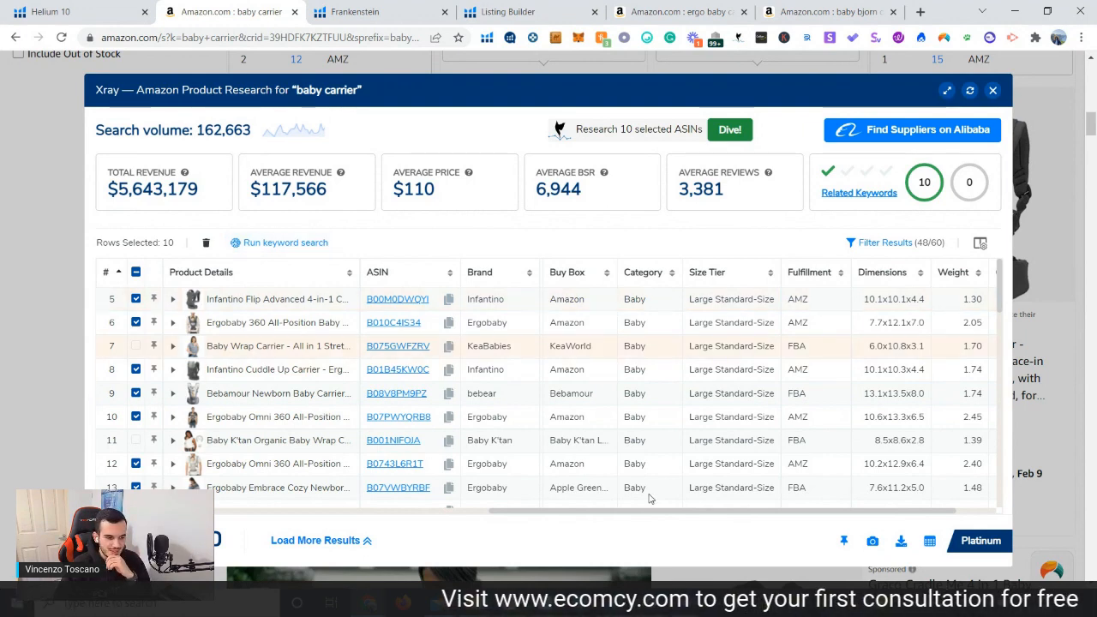
{"action": "scroll", "coordinate": [718, 516], "scroll_direction": "right", "scroll_amount": 2}
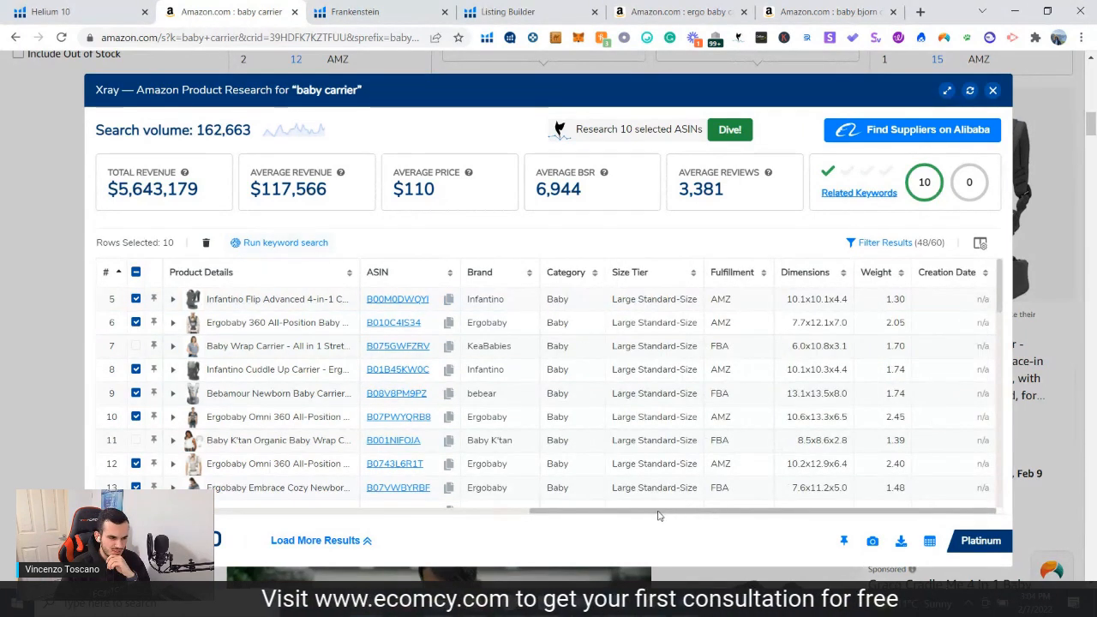
{"action": "scroll", "coordinate": [579, 513], "scroll_direction": "left", "scroll_amount": 3}
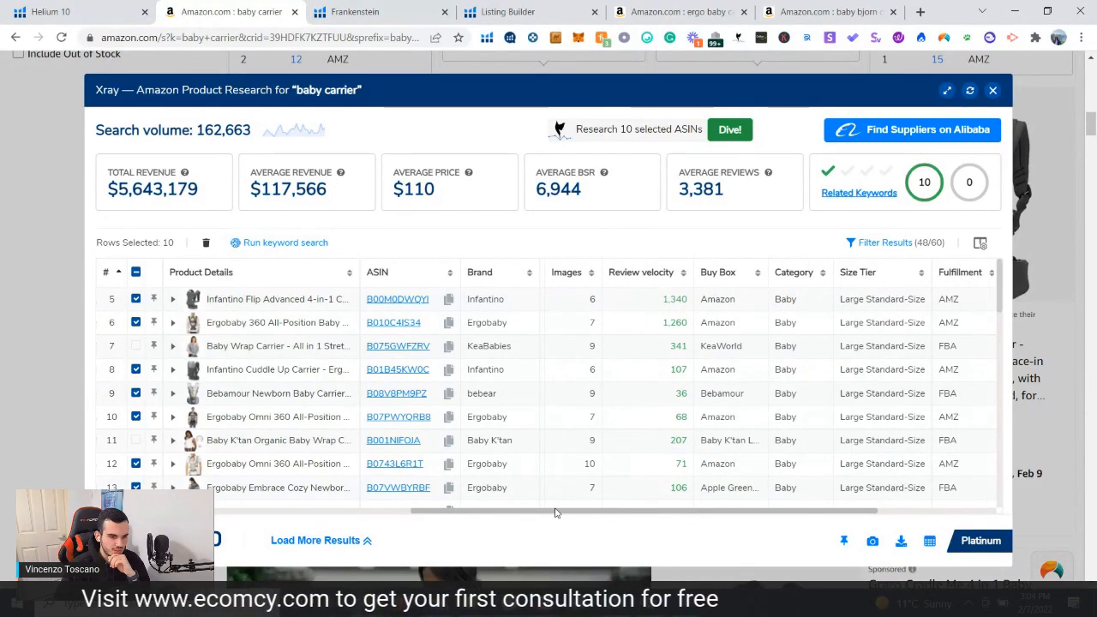
{"action": "left_click_drag", "start_coordinate": [551, 512], "coordinate": [840, 508]}
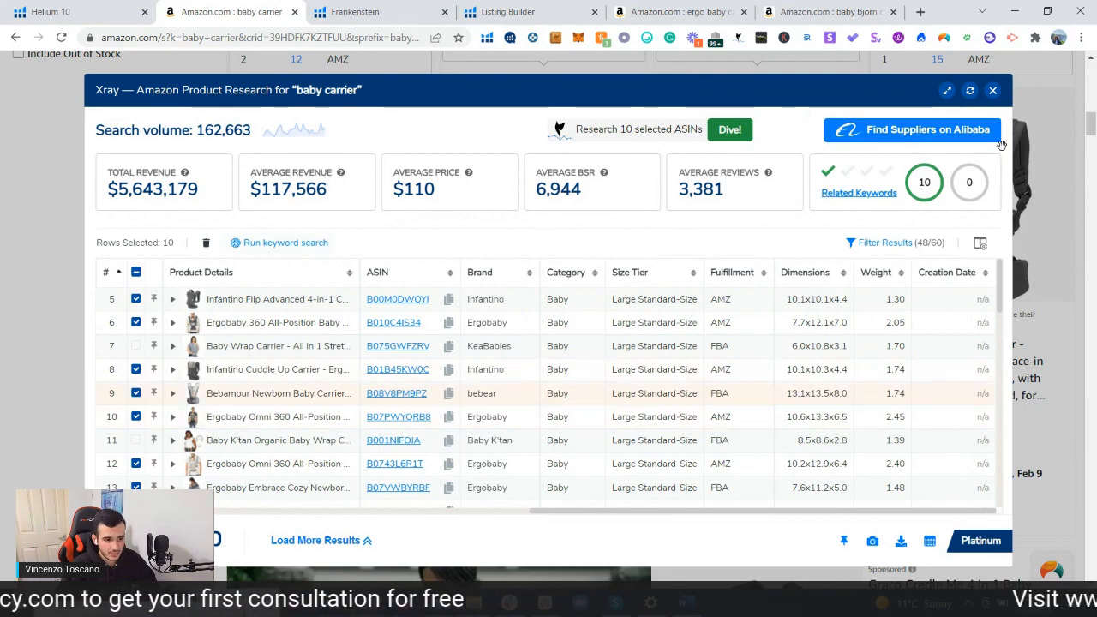
{"action": "left_click", "coordinate": [994, 91]}
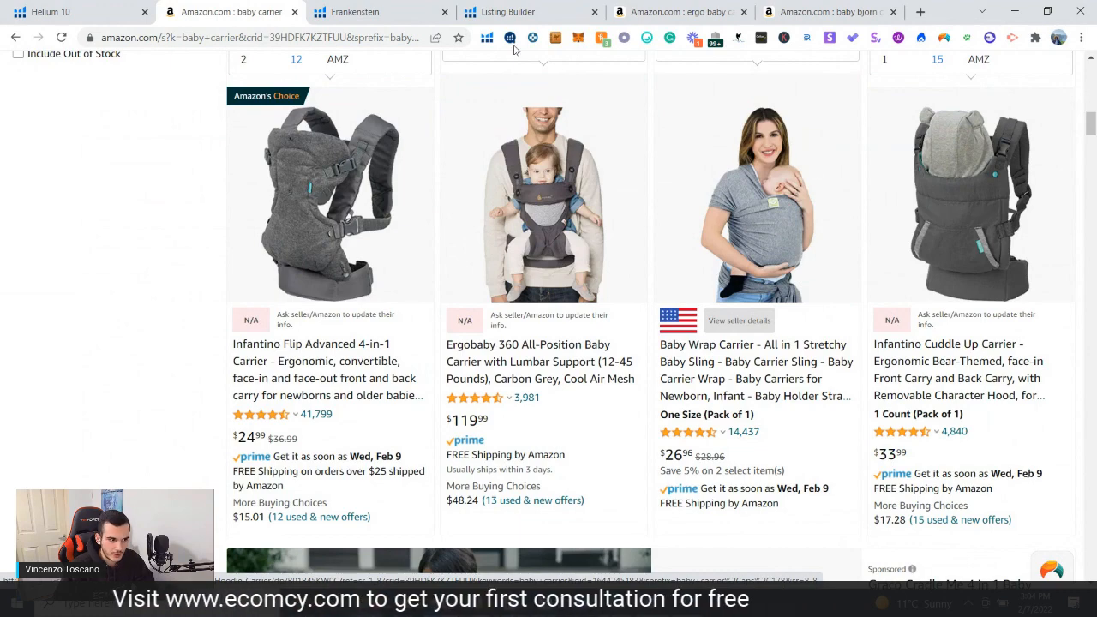
Step: Return to Listing Builder and review the listing's content fields, the Listing Analysis quality score and the keyword bank
{"action": "left_click", "coordinate": [504, 6]}
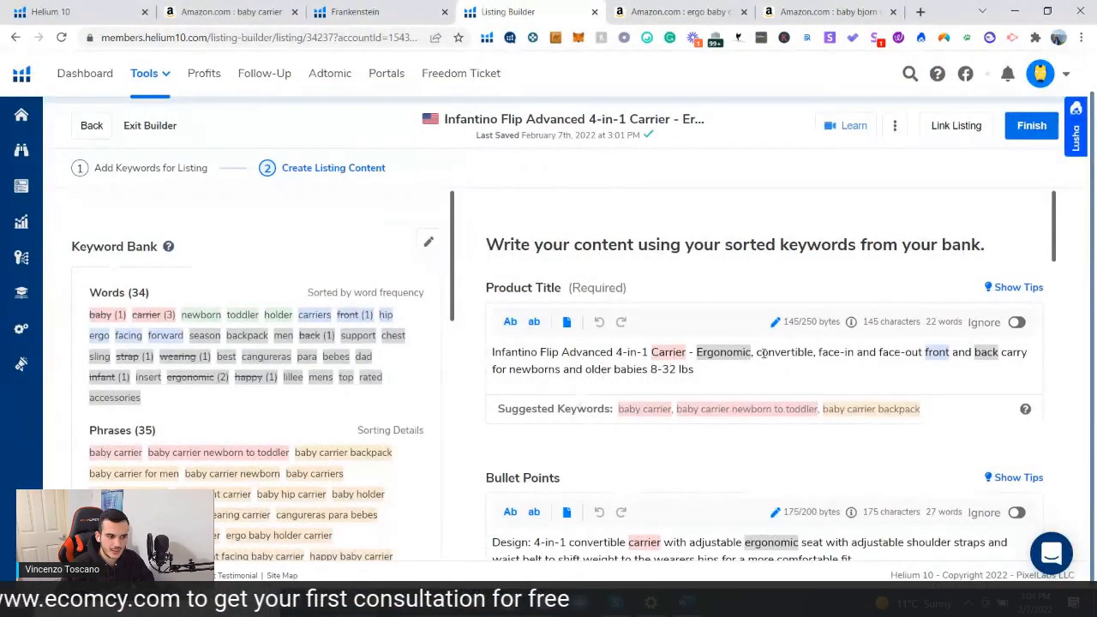
{"action": "scroll", "coordinate": [647, 378], "scroll_direction": "down", "scroll_amount": 2}
{"action": "scroll", "coordinate": [647, 378], "scroll_direction": "down", "scroll_amount": 10}
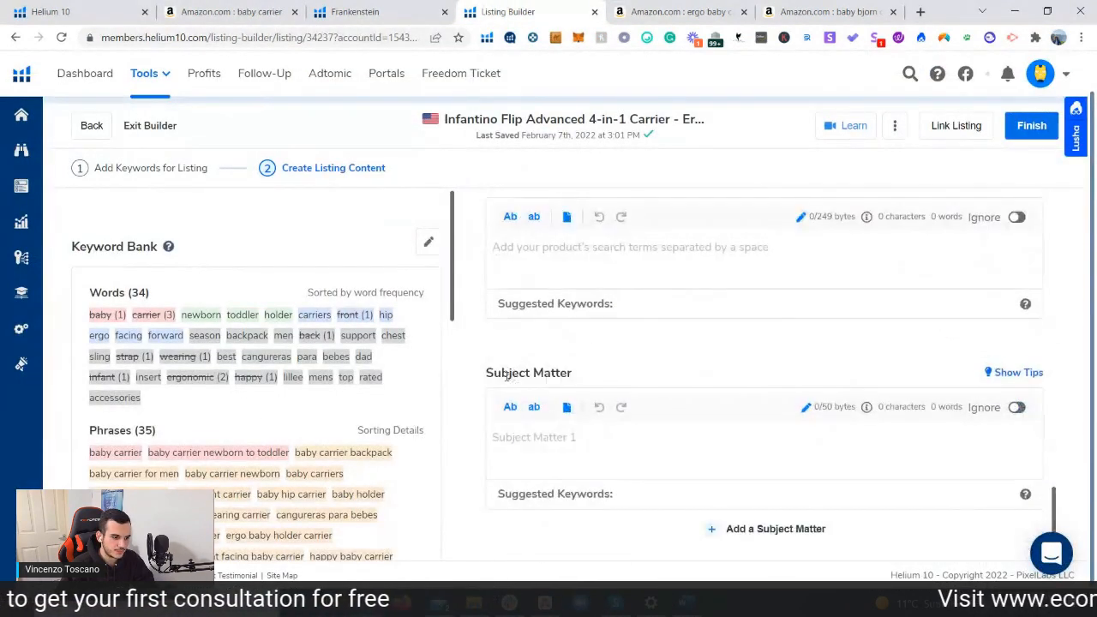
{"action": "scroll", "coordinate": [230, 429], "scroll_direction": "down", "scroll_amount": 3}
{"action": "scroll", "coordinate": [229, 429], "scroll_direction": "down", "scroll_amount": 5}
{"action": "scroll", "coordinate": [318, 421], "scroll_direction": "up", "scroll_amount": 2}
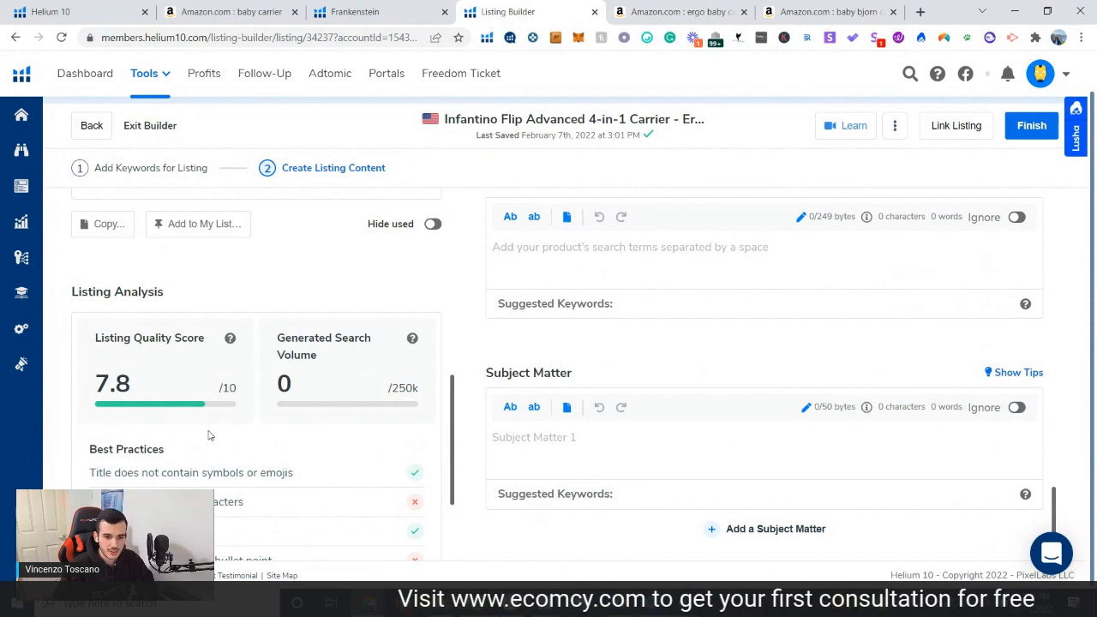
{"action": "scroll", "coordinate": [639, 427], "scroll_direction": "up", "scroll_amount": 10}
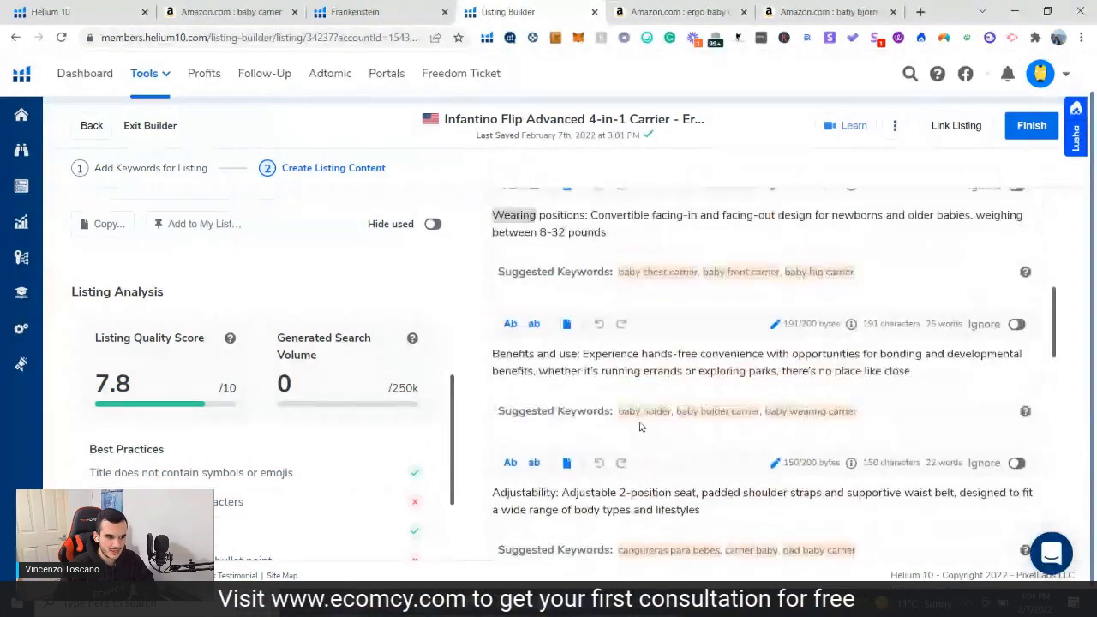
{"action": "scroll", "coordinate": [641, 421], "scroll_direction": "up", "scroll_amount": 5}
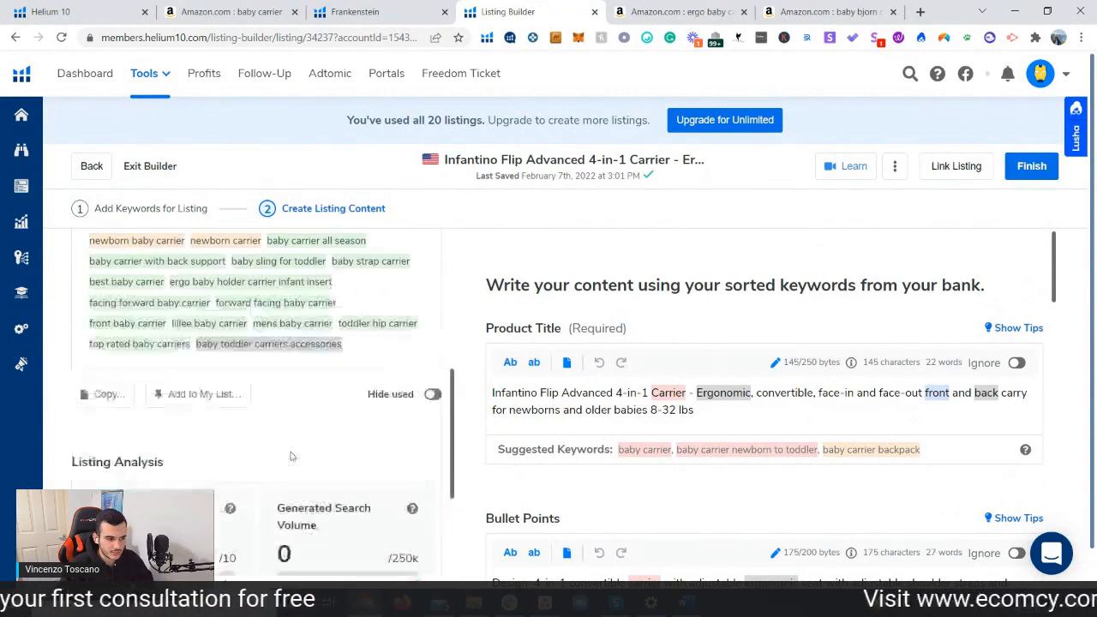
{"action": "scroll", "coordinate": [289, 457], "scroll_direction": "up", "scroll_amount": 6}
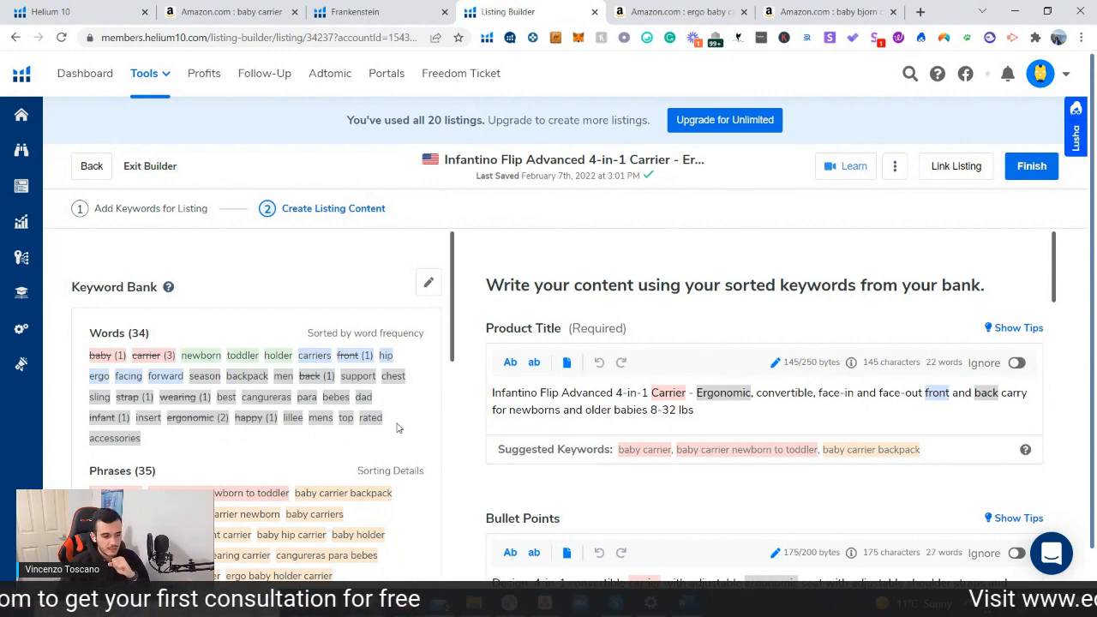
Step: Review the keyword bank's phrases against the bullet points, their suggested keywords and the description, down to Search Terms
{"action": "scroll", "coordinate": [396, 426], "scroll_direction": "down", "scroll_amount": 1}
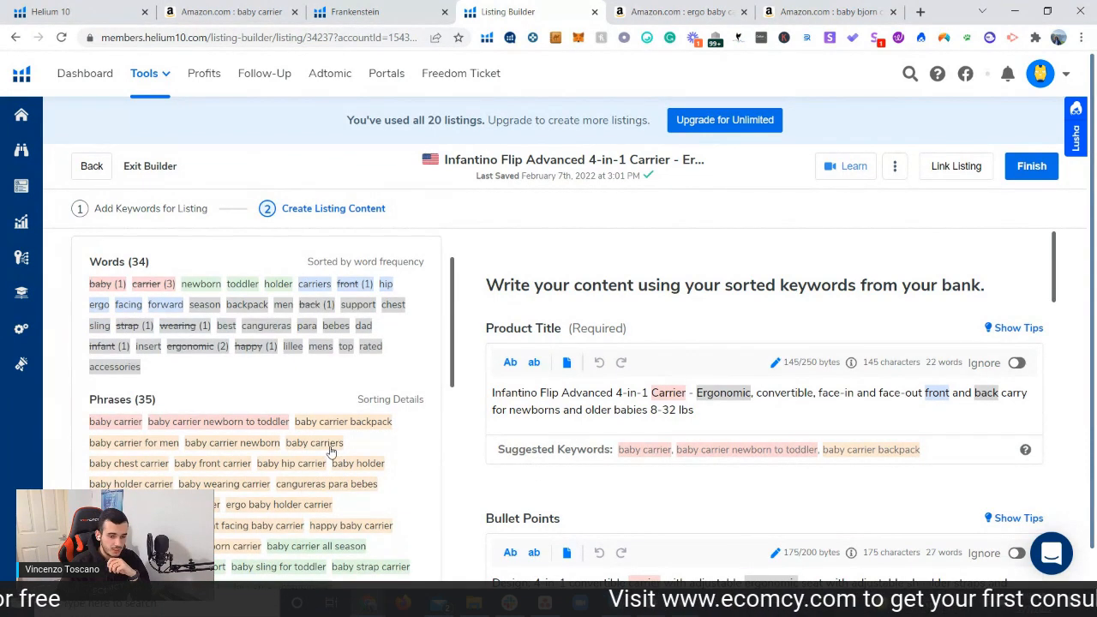
{"action": "scroll", "coordinate": [331, 452], "scroll_direction": "down", "scroll_amount": 2}
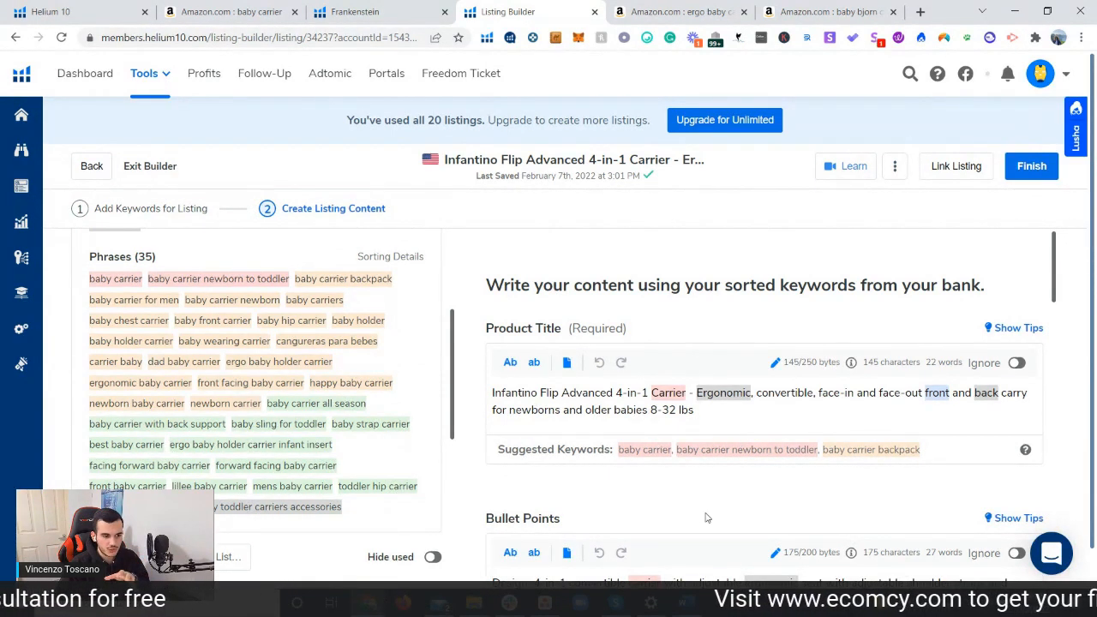
{"action": "scroll", "coordinate": [637, 485], "scroll_direction": "down", "scroll_amount": 2}
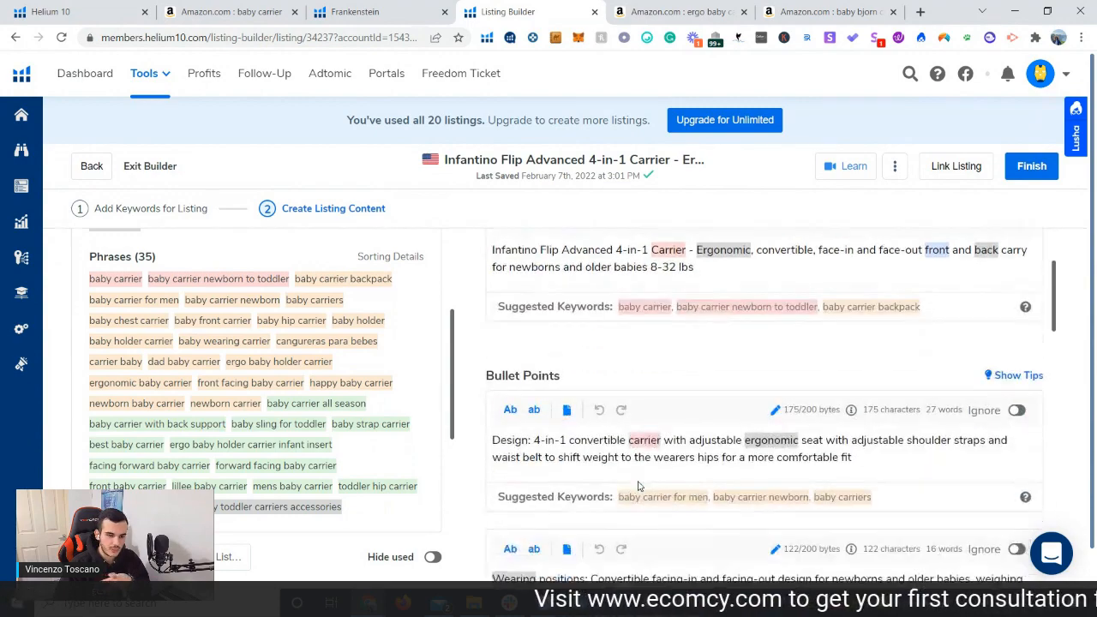
{"action": "scroll", "coordinate": [630, 468], "scroll_direction": "down", "scroll_amount": 1}
{"action": "scroll", "coordinate": [627, 459], "scroll_direction": "down", "scroll_amount": 15}
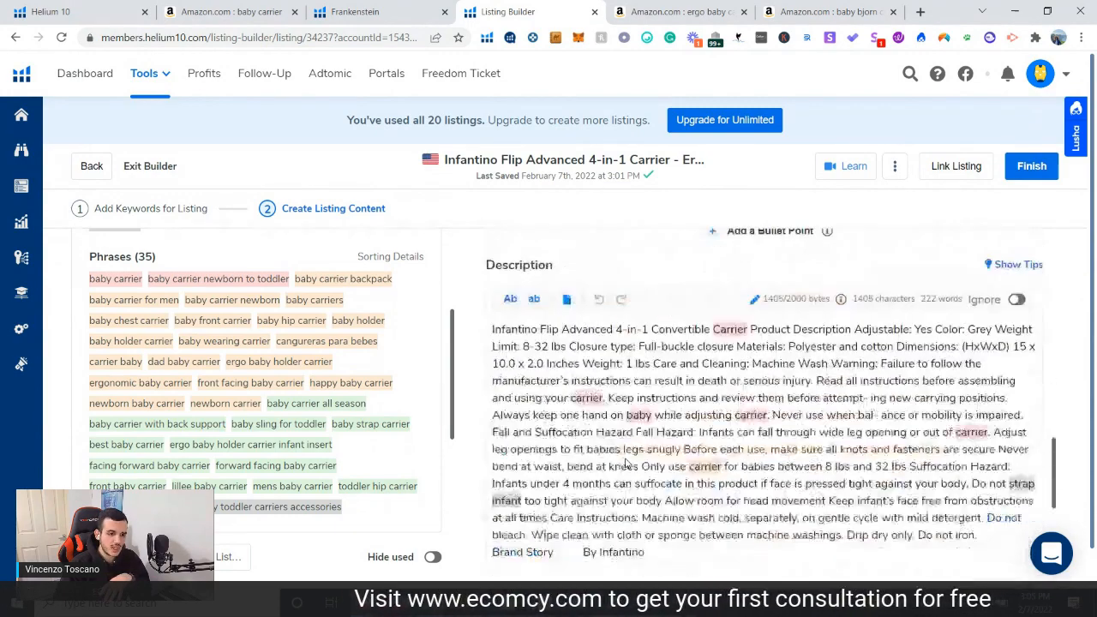
{"action": "scroll", "coordinate": [498, 420], "scroll_direction": "up", "scroll_amount": 1}
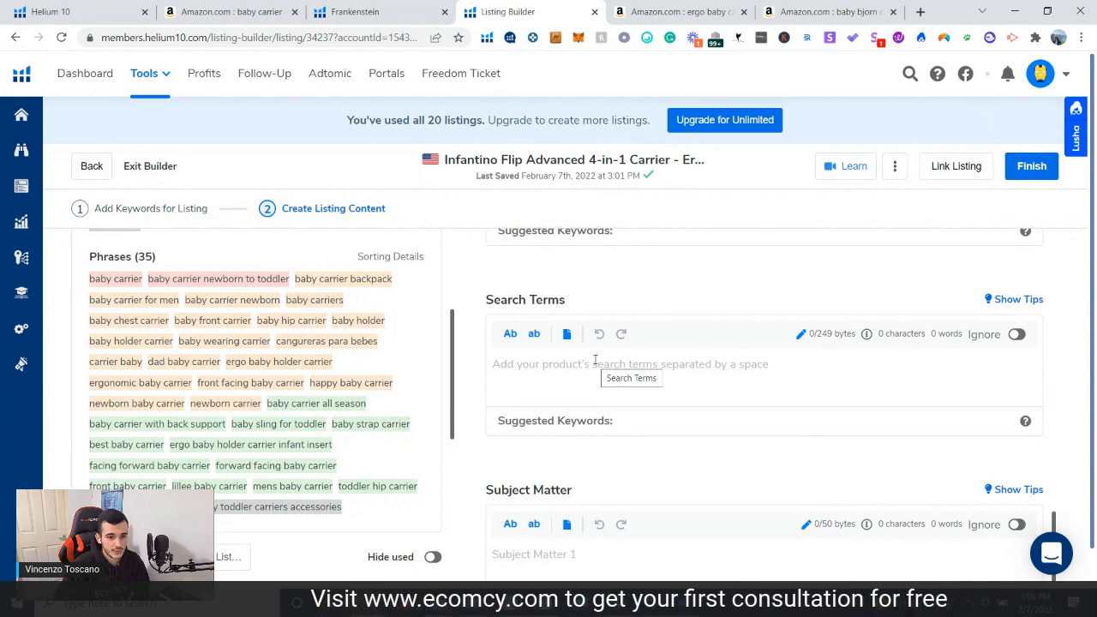
Step: Examine the Search Terms and Subject Matter fields with their size limits, and go back up to the description
{"action": "scroll", "coordinate": [628, 487], "scroll_direction": "down", "scroll_amount": 1}
{"action": "scroll", "coordinate": [628, 486], "scroll_direction": "down", "scroll_amount": 2}
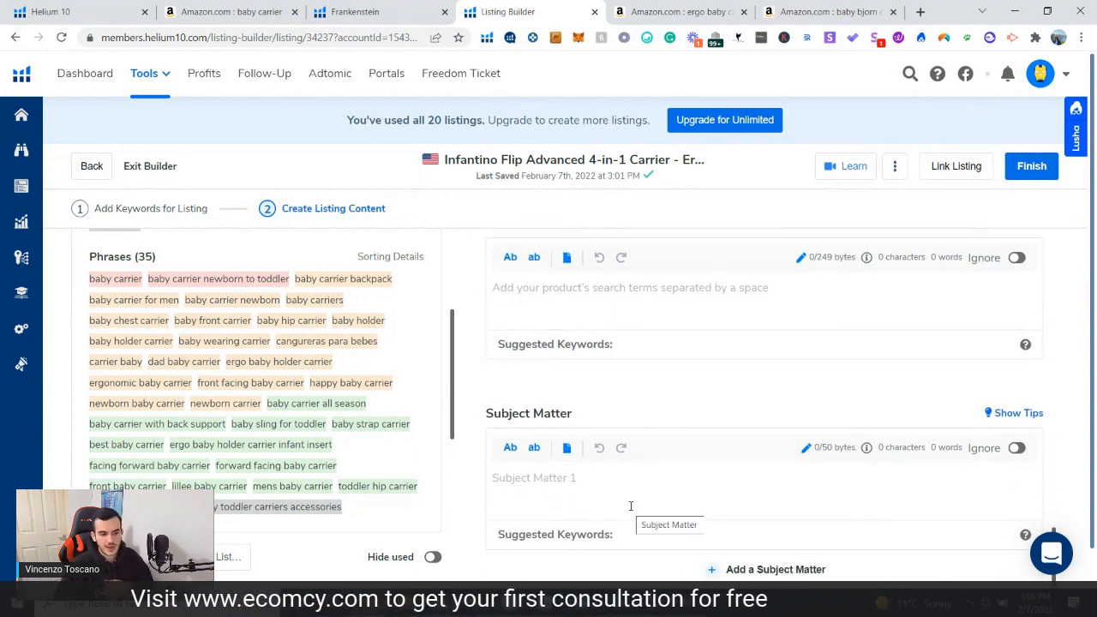
{"action": "scroll", "coordinate": [651, 513], "scroll_direction": "down", "scroll_amount": 2}
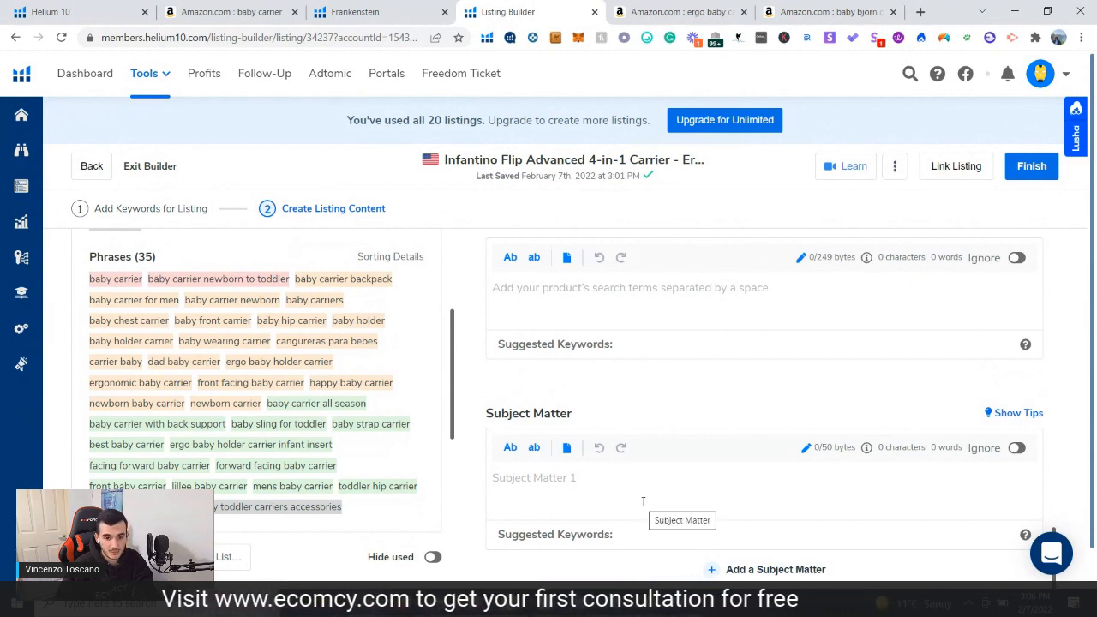
{"action": "scroll", "coordinate": [602, 399], "scroll_direction": "up", "scroll_amount": 1}
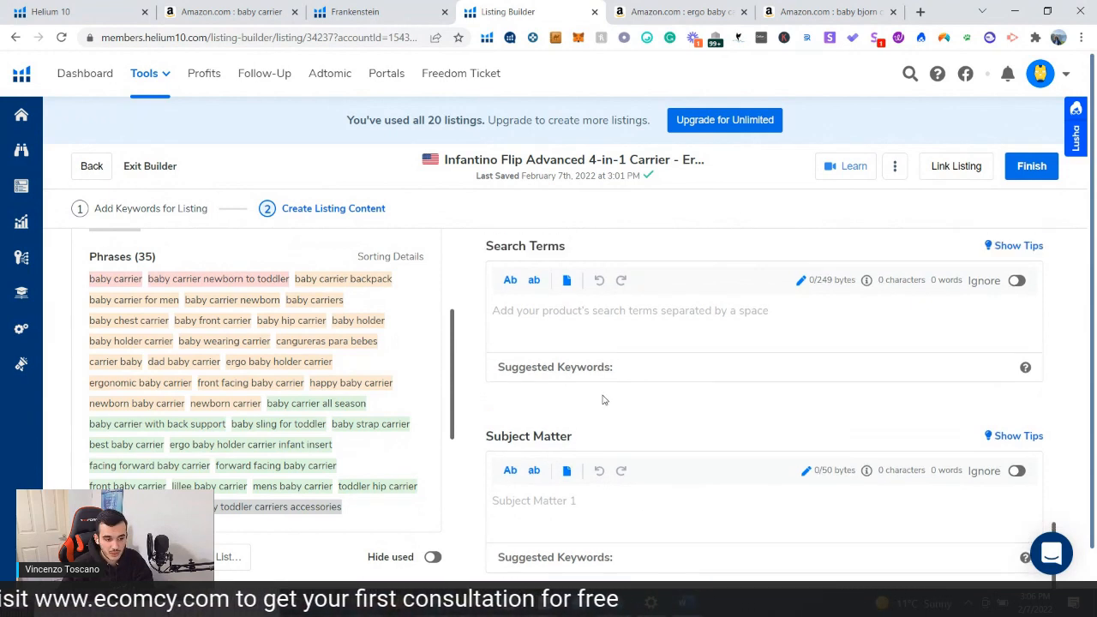
{"action": "scroll", "coordinate": [699, 445], "scroll_direction": "down", "scroll_amount": 1}
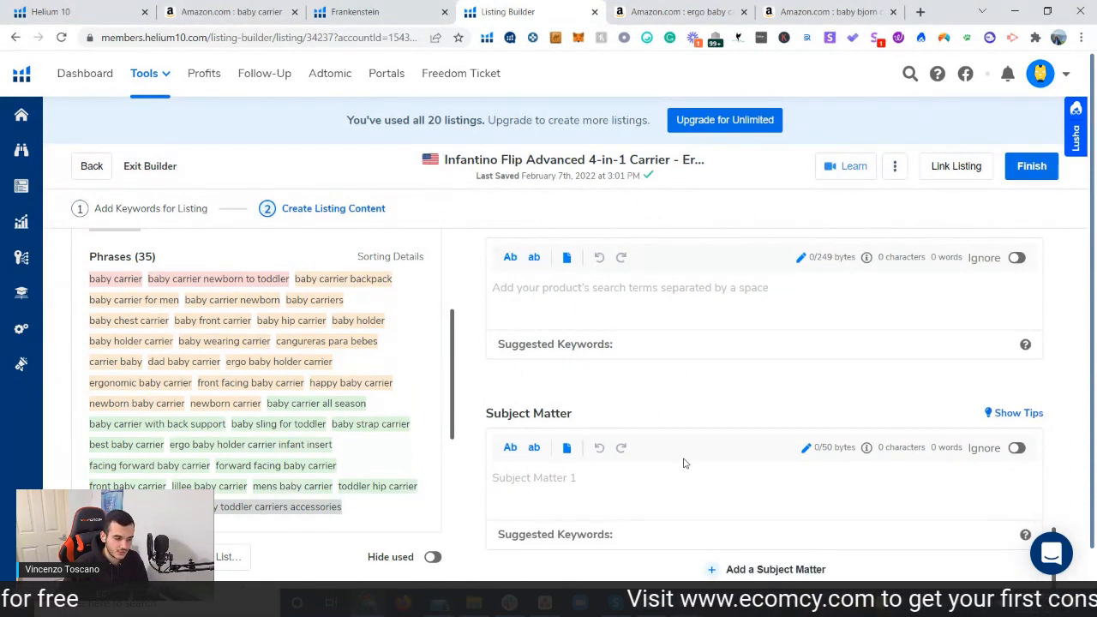
{"action": "scroll", "coordinate": [538, 406], "scroll_direction": "up", "scroll_amount": 2}
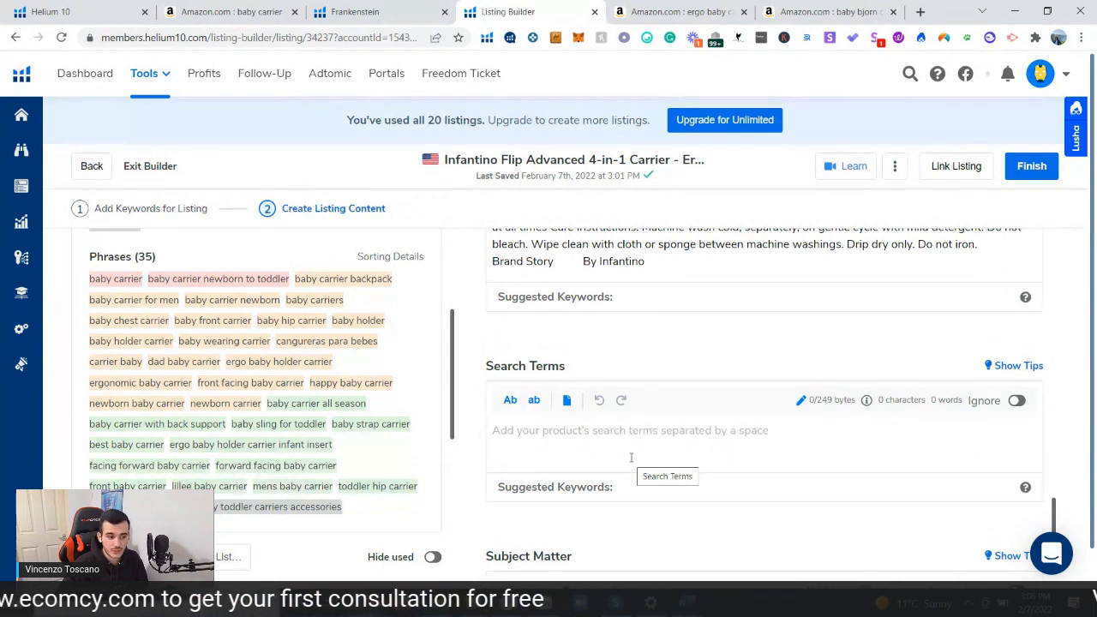
{"action": "scroll", "coordinate": [630, 457], "scroll_direction": "down", "scroll_amount": 2}
{"action": "scroll", "coordinate": [624, 407], "scroll_direction": "up", "scroll_amount": 2}
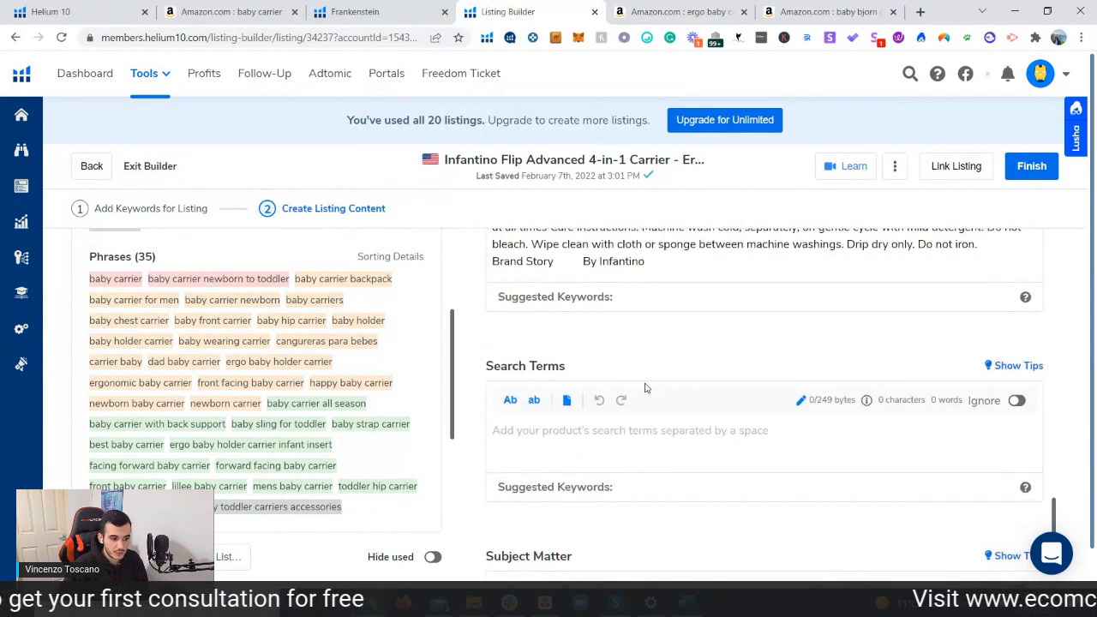
{"action": "scroll", "coordinate": [698, 381], "scroll_direction": "down", "scroll_amount": 2}
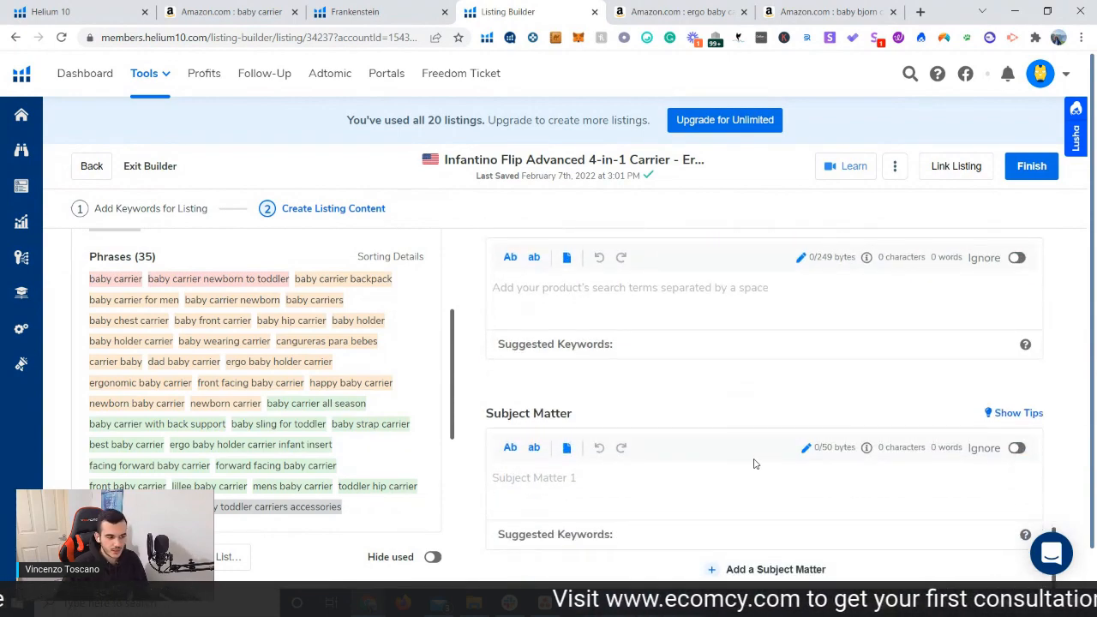
{"action": "scroll", "coordinate": [737, 459], "scroll_direction": "up", "scroll_amount": 10}
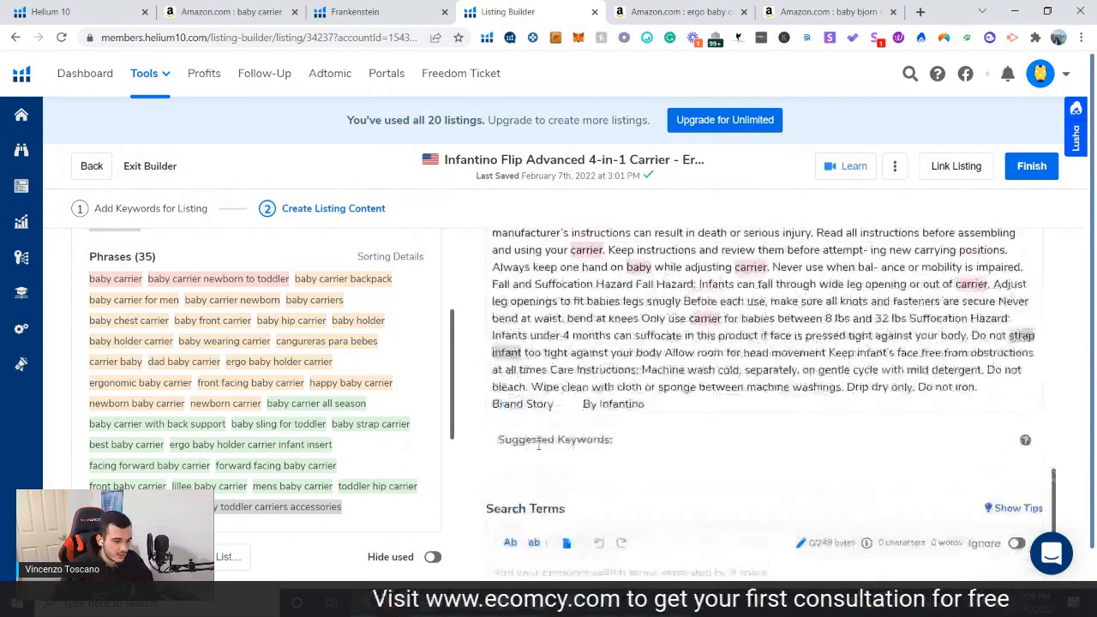
Step: Go back up to the product title and examine the Listing Analysis best practices checklist and the explanation of Generated Search Volume
{"action": "scroll", "coordinate": [531, 449], "scroll_direction": "up", "scroll_amount": 5}
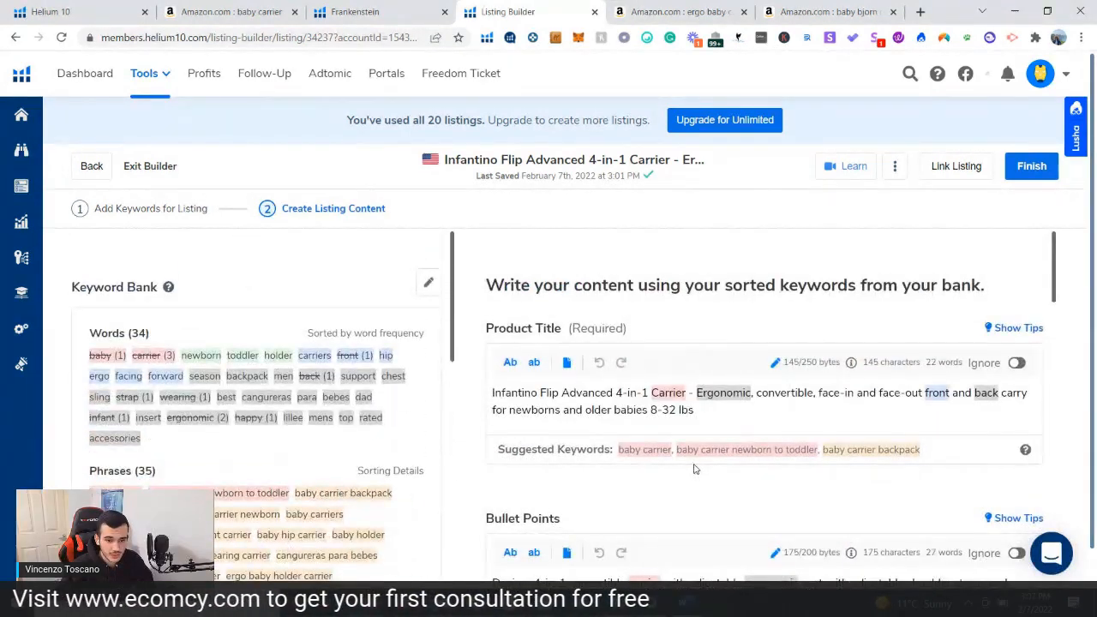
{"action": "scroll", "coordinate": [167, 440], "scroll_direction": "down", "scroll_amount": 5}
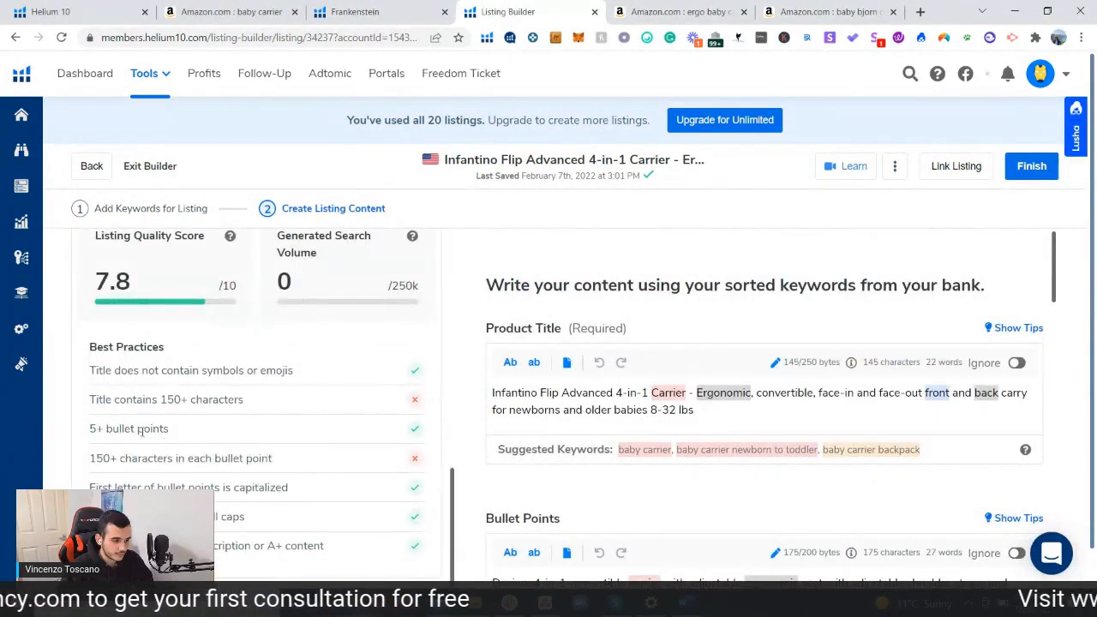
{"action": "scroll", "coordinate": [142, 436], "scroll_direction": "up", "scroll_amount": 1}
{"action": "scroll", "coordinate": [143, 436], "scroll_direction": "down", "scroll_amount": 1}
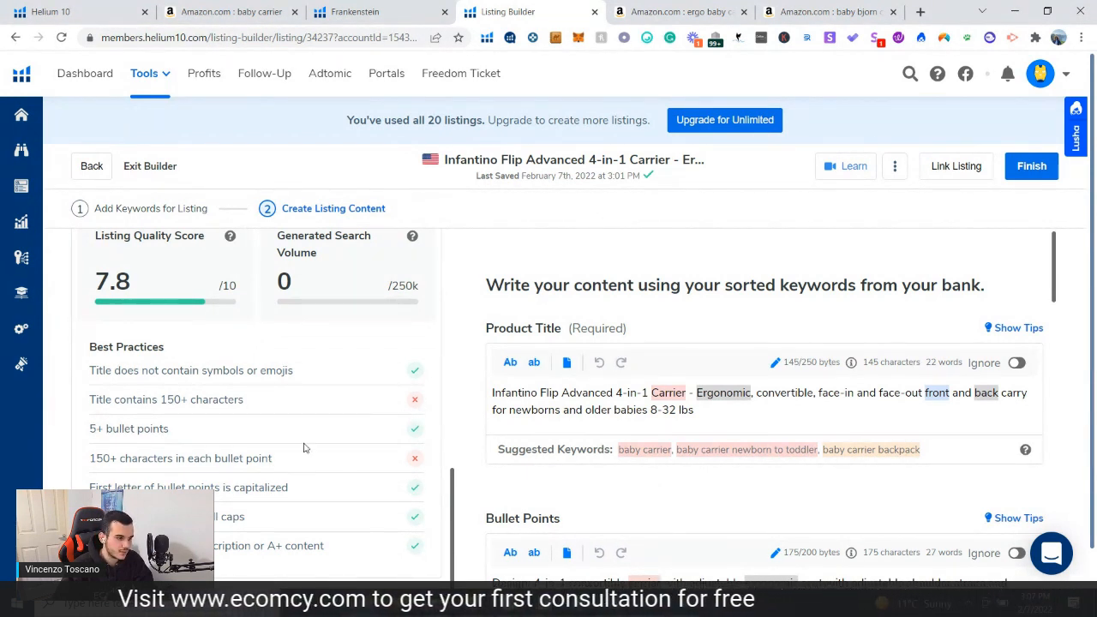
{"action": "scroll", "coordinate": [381, 464], "scroll_direction": "up", "scroll_amount": 2}
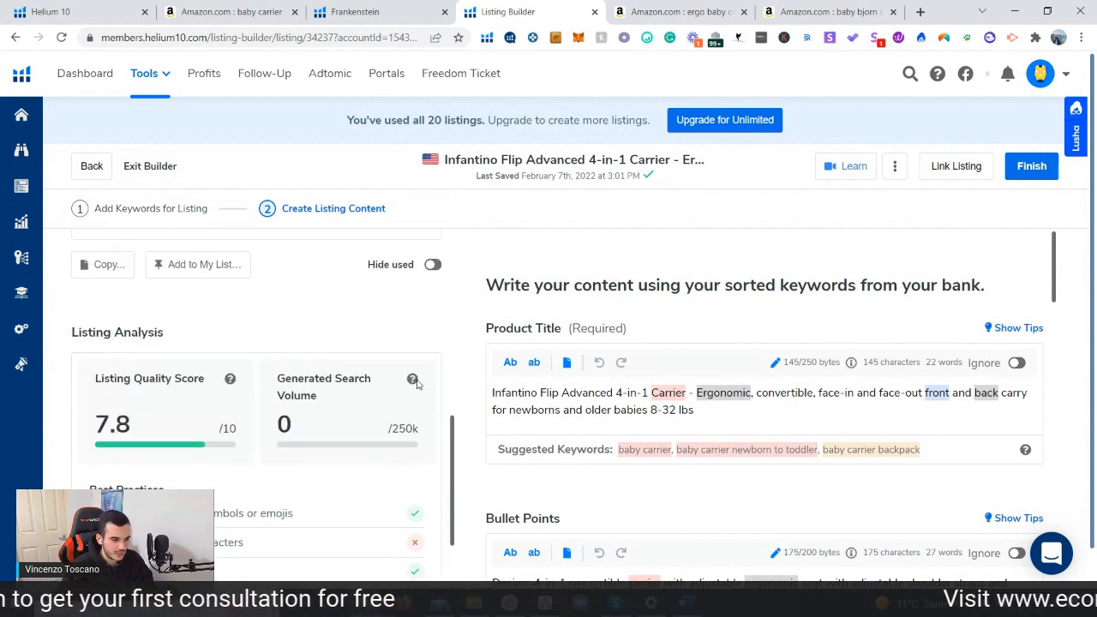
{"action": "mouse_move", "coordinate": [414, 382]}
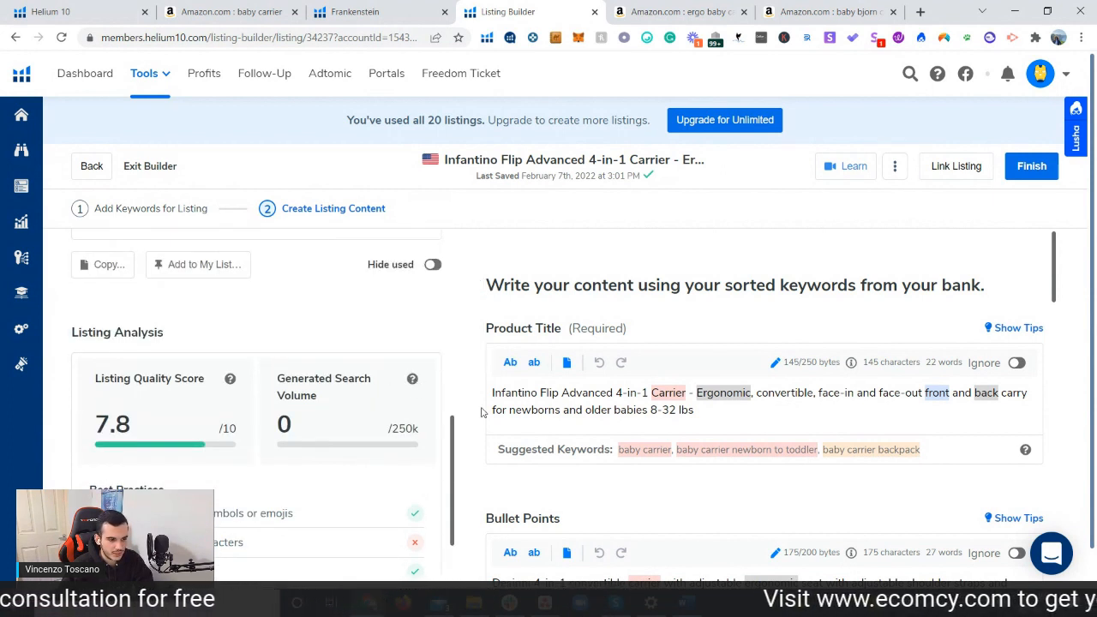
Step: Review the bullet points and description against the Generated Search Volume, keyword bank and best practices, and return to the product title
{"action": "scroll", "coordinate": [772, 412], "scroll_direction": "down", "scroll_amount": 3}
{"action": "scroll", "coordinate": [749, 420], "scroll_direction": "down", "scroll_amount": 8}
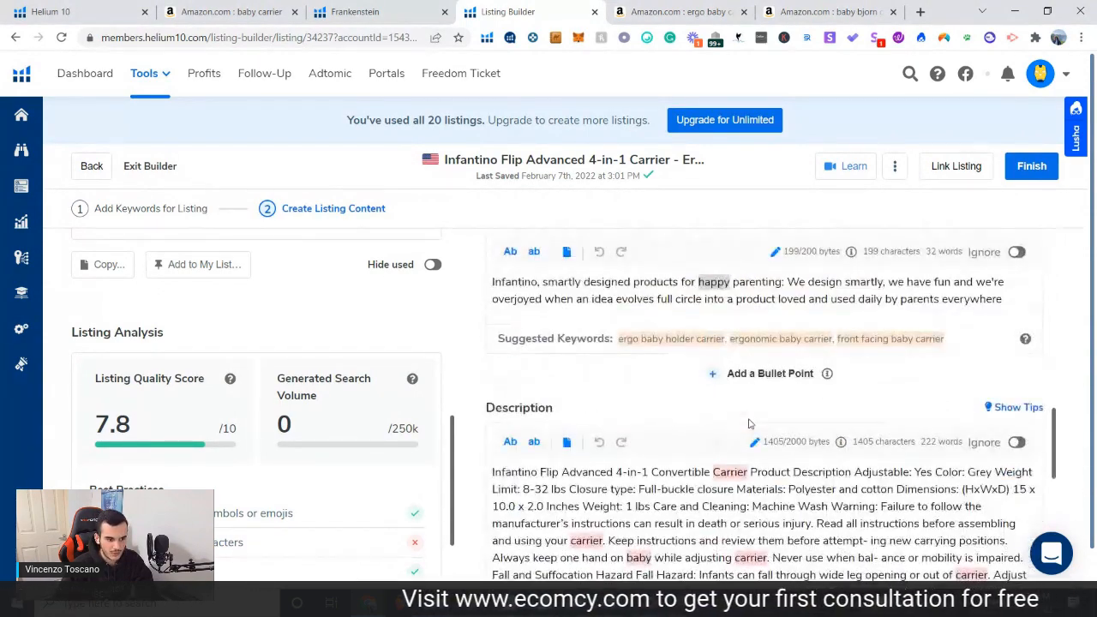
{"action": "scroll", "coordinate": [748, 423], "scroll_direction": "down", "scroll_amount": 1}
{"action": "scroll", "coordinate": [737, 420], "scroll_direction": "up", "scroll_amount": 3}
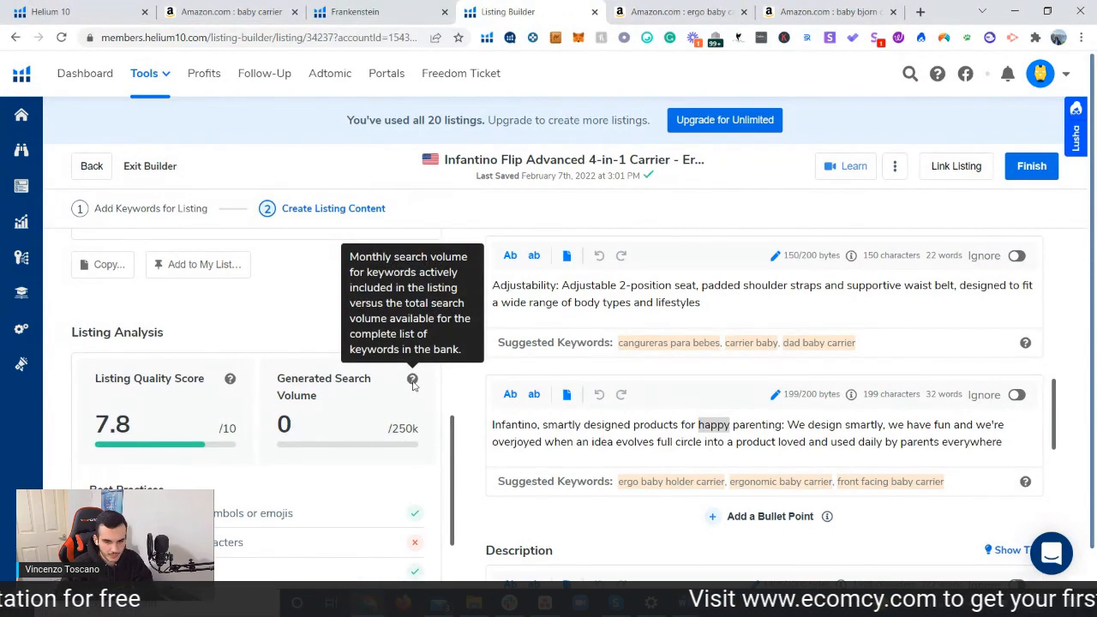
{"action": "scroll", "coordinate": [345, 485], "scroll_direction": "up", "scroll_amount": 5}
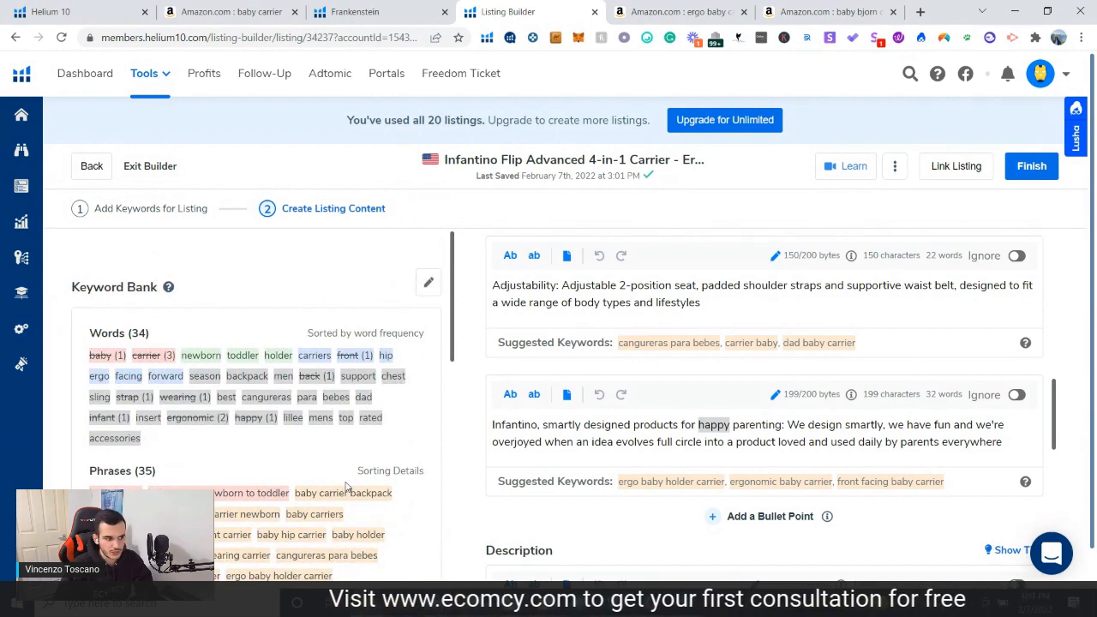
{"action": "scroll", "coordinate": [345, 486], "scroll_direction": "down", "scroll_amount": 5}
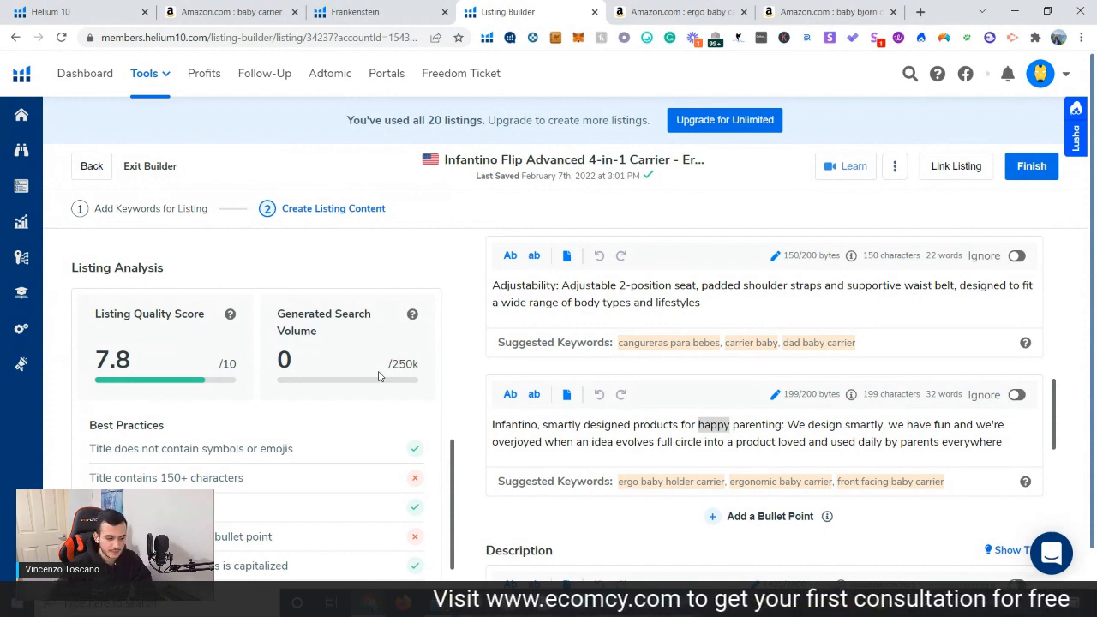
{"action": "scroll", "coordinate": [379, 376], "scroll_direction": "down", "scroll_amount": 2}
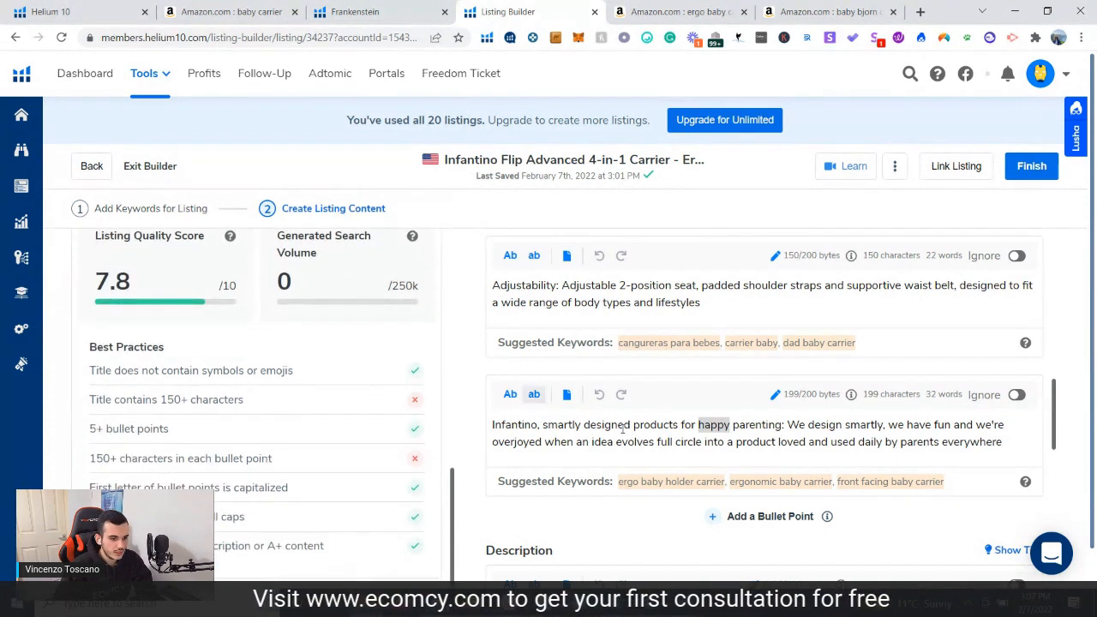
{"action": "scroll", "coordinate": [562, 417], "scroll_direction": "up", "scroll_amount": 10}
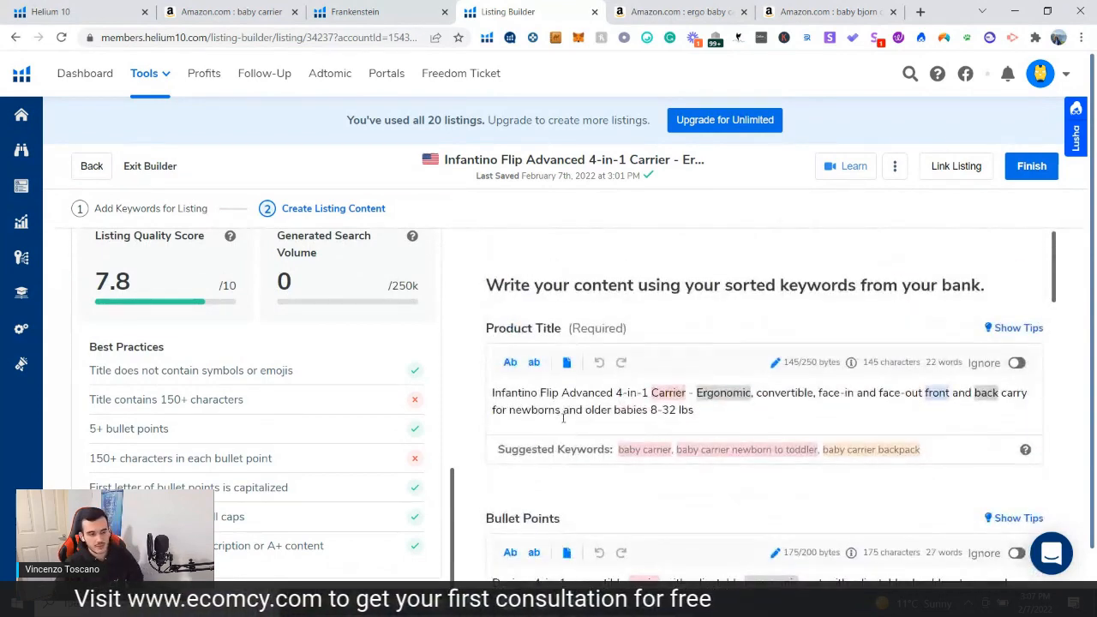